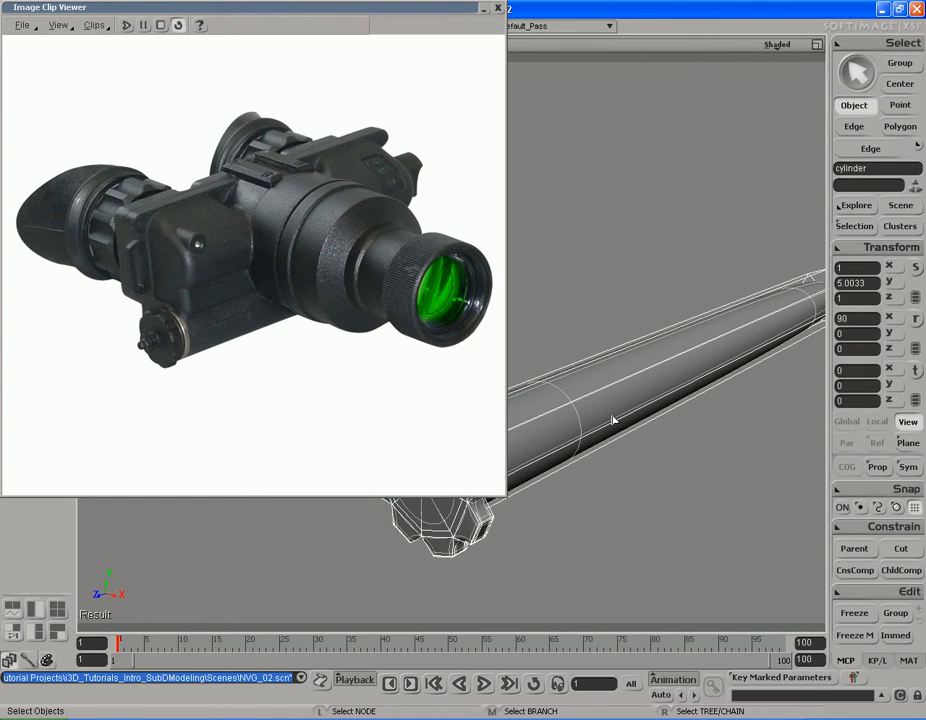
Collapse the reference image window and create a polygon mesh cube with its default length of 8.
key("s")
right_click_drag(612, 421, 661, 415)
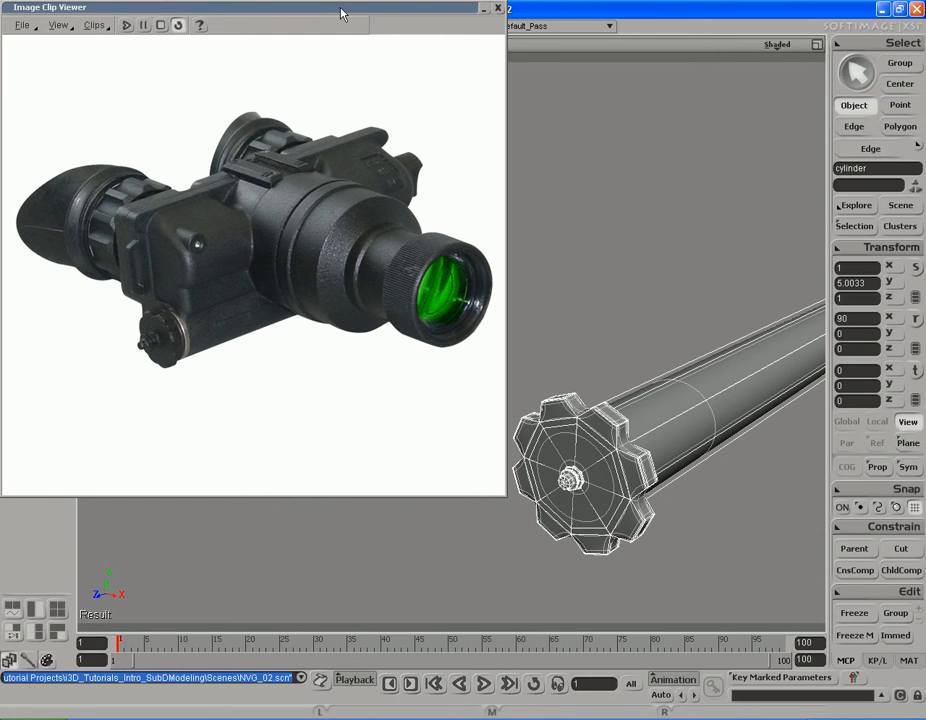
double_click(298, 10)
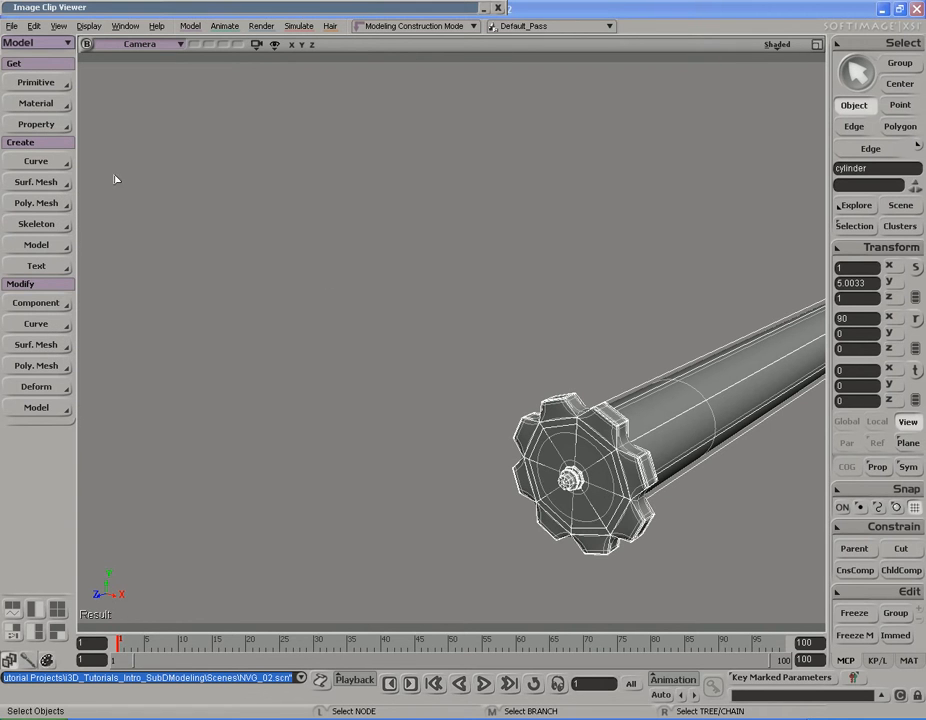
left_click(58, 84)
mouse_move(120, 108)
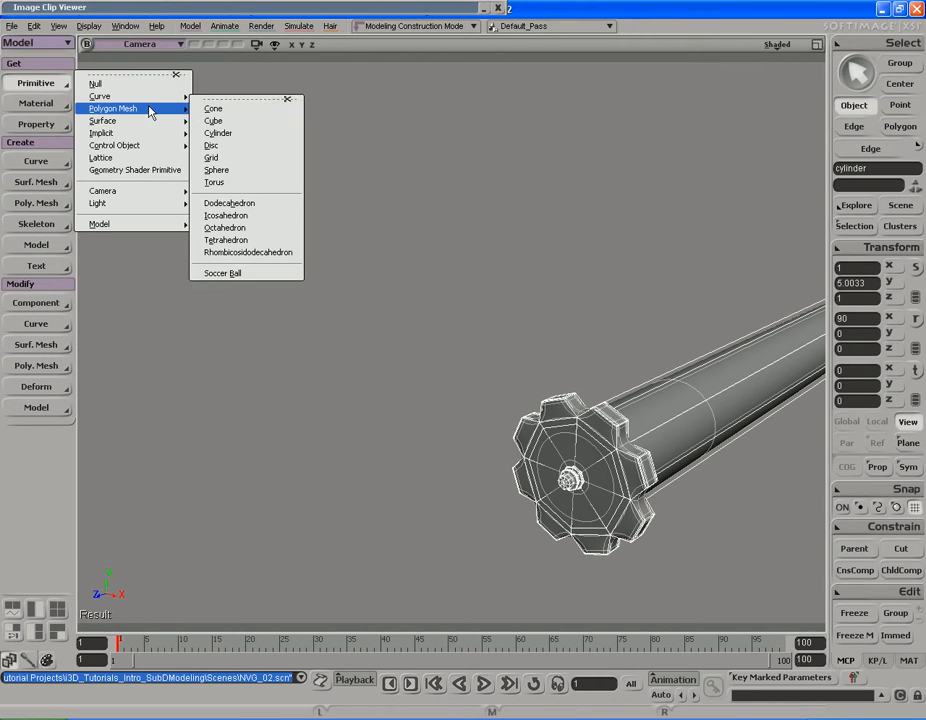
left_click(236, 121)
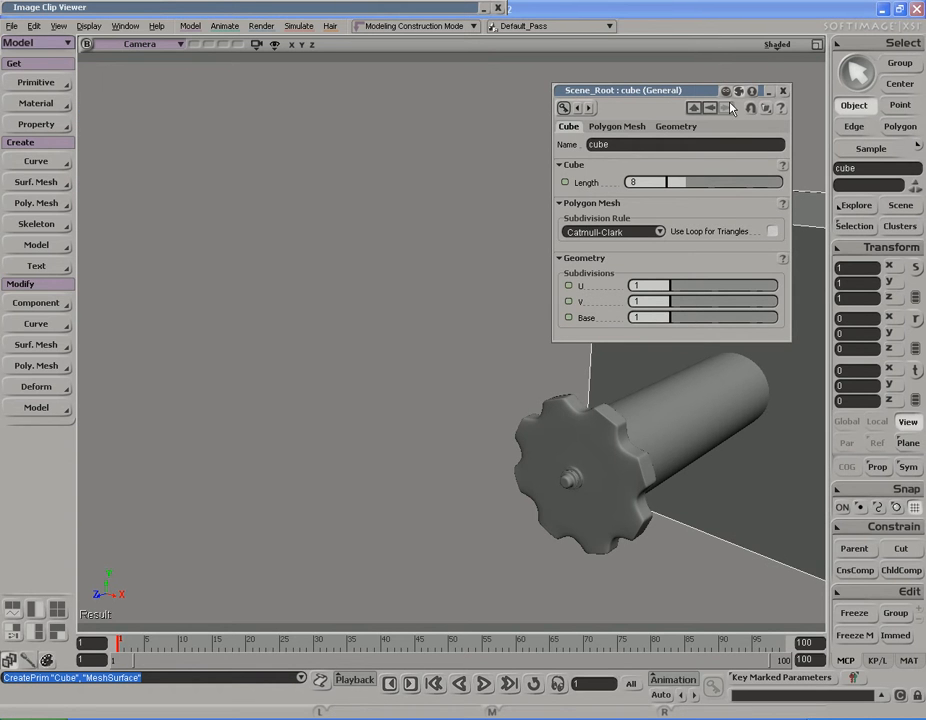
left_click_drag(717, 97, 467, 110)
left_click(544, 109)
Scale the cube into a long thin bar of about 0.23 on X, 0.24 on Y and 2.50 on Z.
key("s")
left_click_drag(676, 362, 543, 349)
right_click_drag(591, 335, 525, 339)
middle_click_drag(525, 339, 706, 339)
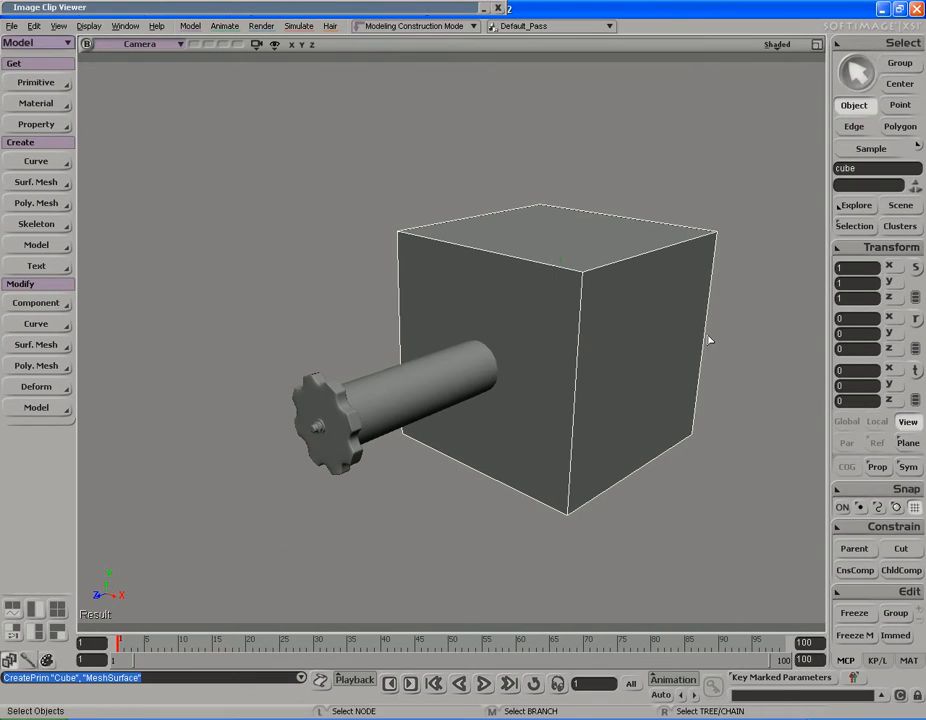
key("x")
key("s")
right_click_drag(672, 344, 678, 331)
key("x")
middle_click_drag(664, 206, 662, 297)
left_click_drag(738, 320, 645, 305)
key("s")
right_click_drag(695, 285, 650, 288)
middle_click_drag(566, 277, 695, 273)
key("x")
right_click_drag(701, 271, 598, 262)
key("s")
Move the cube up and beside the cylinder, to about -1.48 on X and 1.76 on Y.
key("v")
middle_click_drag(674, 289, 646, 288)
key("s")
right_click_drag(647, 288, 620, 280)
middle_click_drag(626, 308, 629, 278)
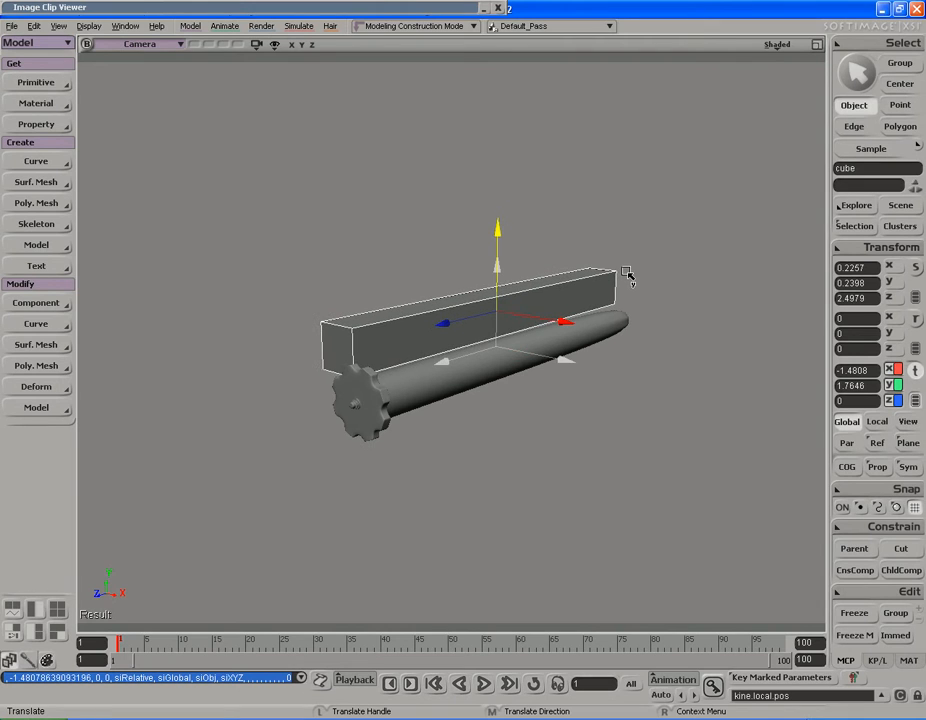
Expand the reference image window and scale the cube's height to about 0.52 on Y.
double_click(420, 8)
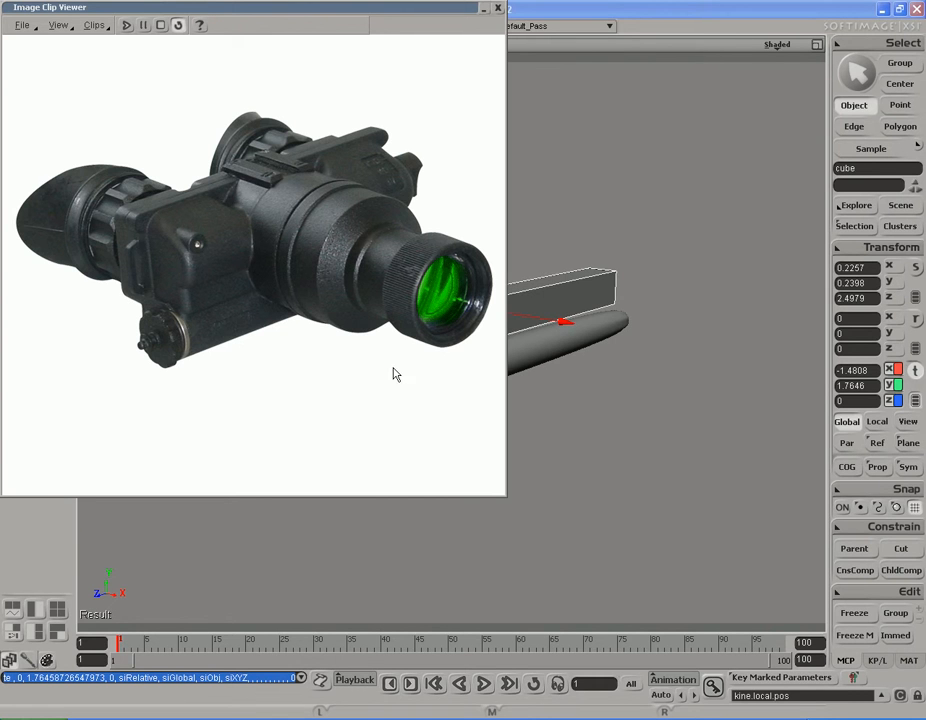
key("s")
right_click_drag(612, 395, 666, 353)
key("x")
key("s")
key("x")
middle_click_drag(694, 422, 690, 352)
Raise the cube to about 2.76 on Y so its base sits alongside the cylinder.
key("v")
key("x")
key("v")
key("s")
right_click_drag(681, 366, 680, 372)
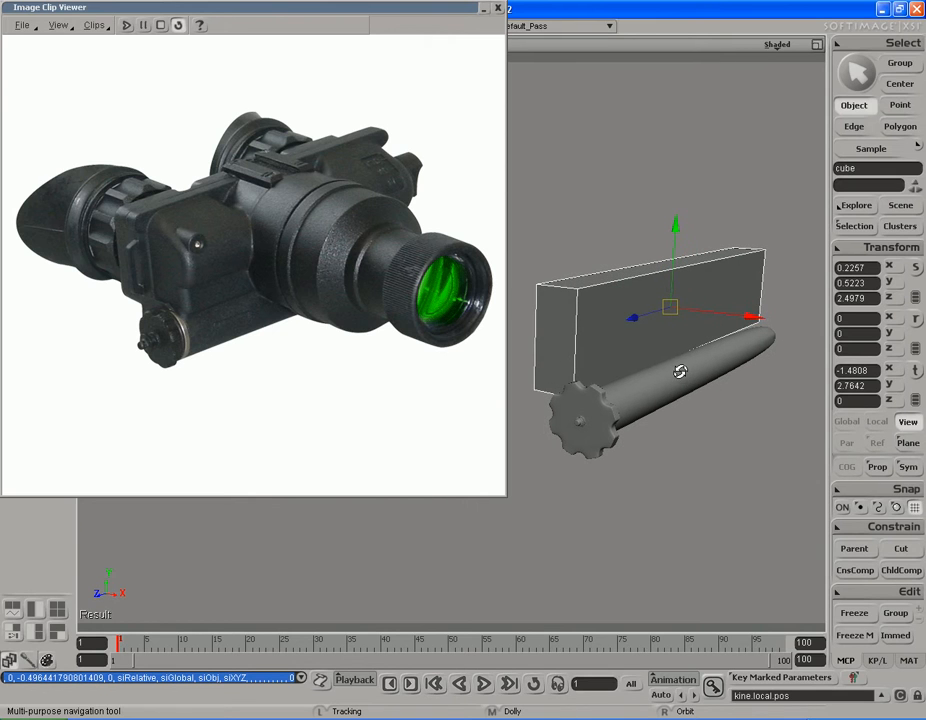
key("v")
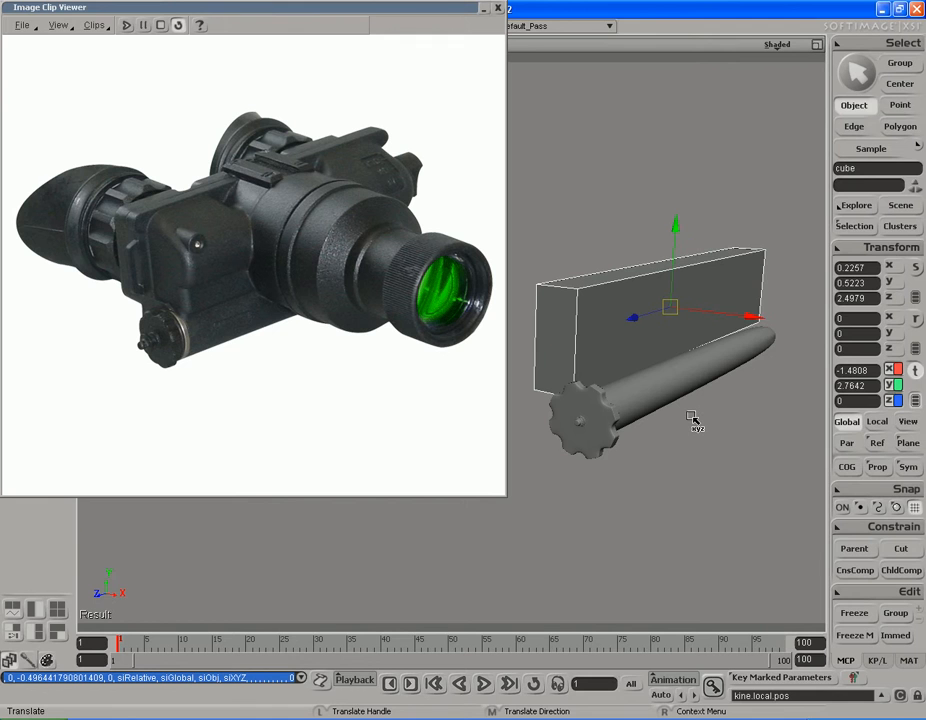
Narrow and slightly shorten the cube by scaling it to about 0.20 on X and 2.45 on Z.
key("s")
right_click_drag(682, 392, 660, 389)
key("s")
right_click_drag(701, 419, 699, 424)
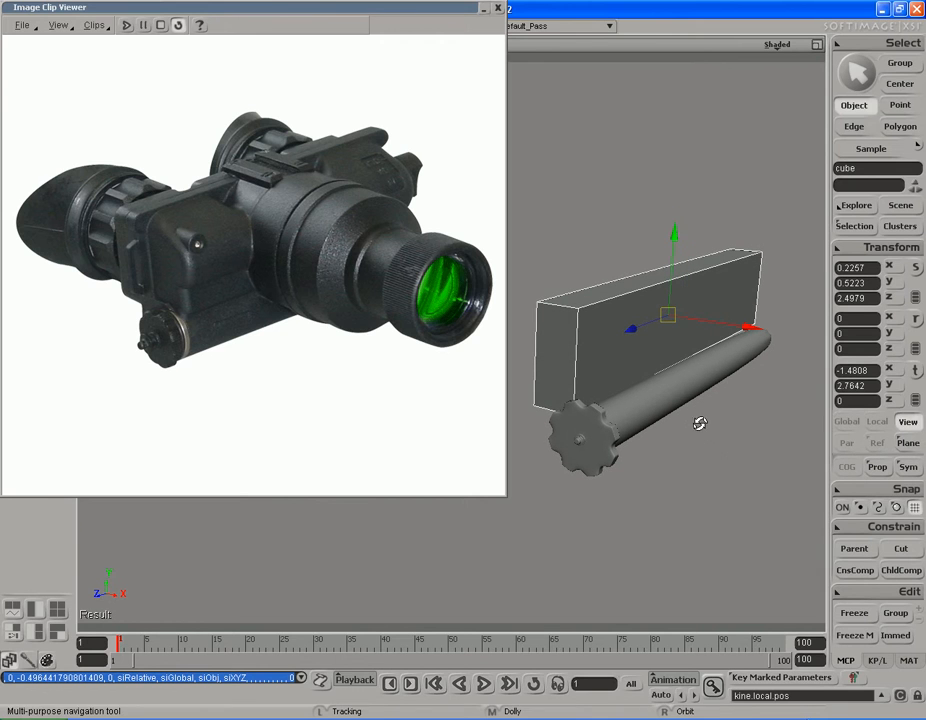
key("c")
key("x")
mouse_move(709, 440)
left_mouse_down()
mouse_move(685, 440)
mouse_move(700, 441)
left_mouse_up()
key("s")
mouse_move(668, 438)
right_mouse_down()
mouse_move(705, 420)
mouse_move(655, 426)
mouse_move(614, 445)
mouse_move(606, 445)
mouse_move(628, 428)
mouse_move(591, 422)
mouse_move(607, 422)
mouse_move(657, 382)
mouse_move(637, 420)
mouse_move(645, 403)
mouse_move(663, 421)
right_mouse_up()
key("x")
key("s")
key("x")
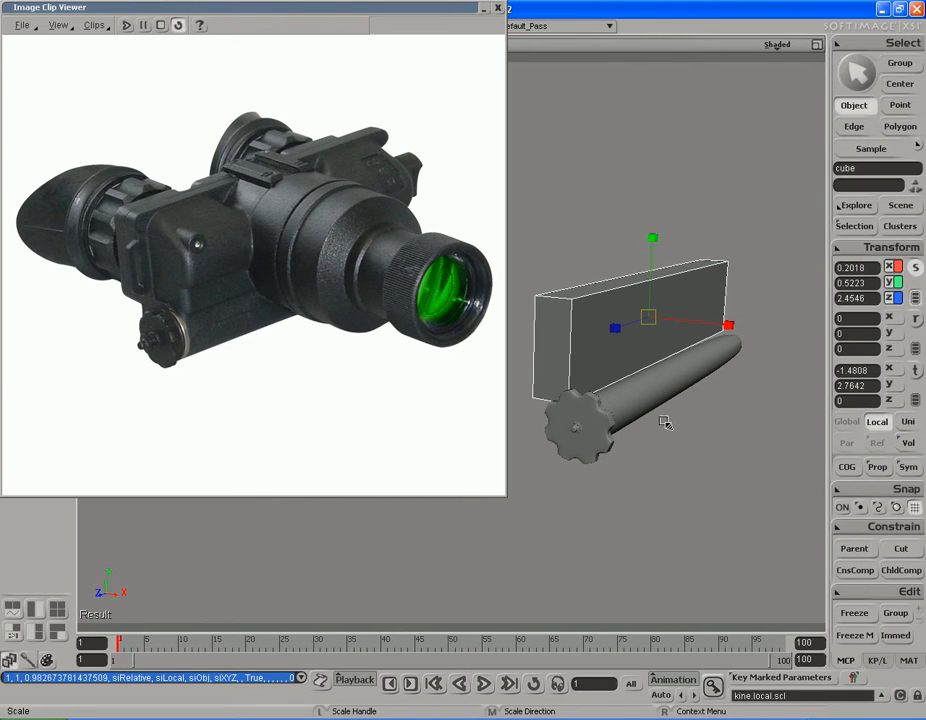
Move the cube's top polygon up to about 4.98 on Y to make the block taller.
key("space")
key("s")
right_click_drag(661, 403, 657, 408)
middle_click_drag(731, 409, 671, 423)
mouse_move(671, 423)
right_mouse_down()
mouse_move(658, 416)
mouse_move(666, 426)
right_mouse_up()
mouse_move(661, 378)
right_mouse_down()
mouse_move(652, 402)
mouse_move(660, 404)
mouse_move(705, 386)
mouse_move(686, 393)
mouse_move(697, 391)
mouse_move(680, 384)
mouse_move(684, 393)
mouse_move(688, 362)
mouse_move(698, 363)
mouse_move(699, 382)
mouse_move(688, 384)
mouse_move(698, 381)
mouse_move(692, 358)
mouse_move(626, 368)
mouse_move(668, 374)
mouse_move(670, 364)
right_mouse_up()
key("s")
key("s")
key("u")
left_click(655, 283)
key("v")
middle_click_drag(688, 432, 688, 420)
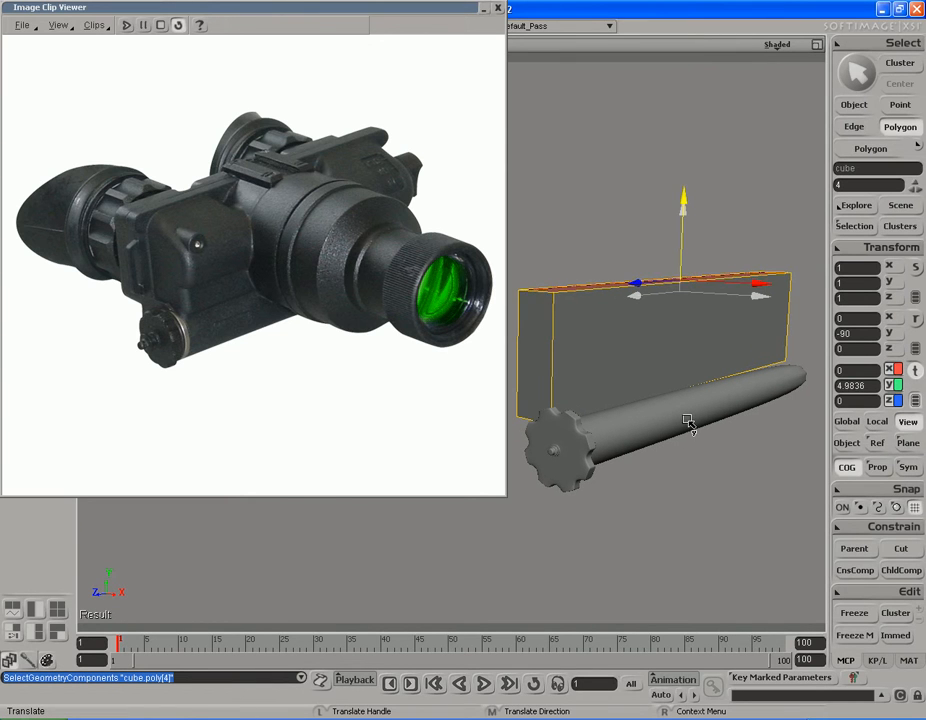
Return to object selection and increase the cube's subdivision level twice.
key("s")
right_click_drag(645, 376, 663, 356)
key("space")
key("space")
key("s")
key("space")
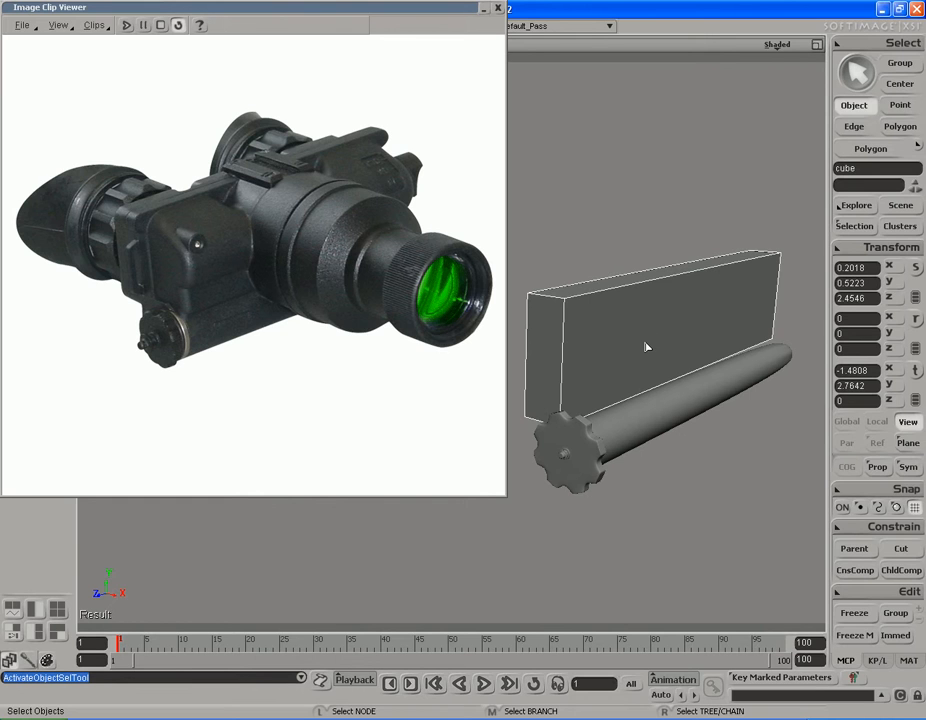
key("plus")
key("plus")
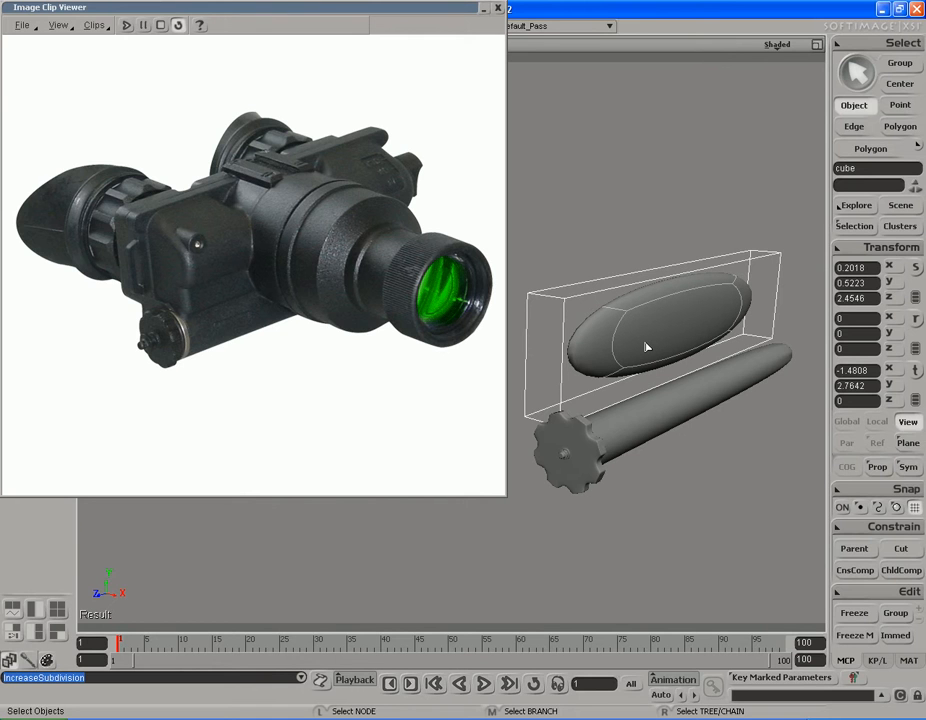
key("s")
right_click_drag(635, 320, 632, 329)
key("space")
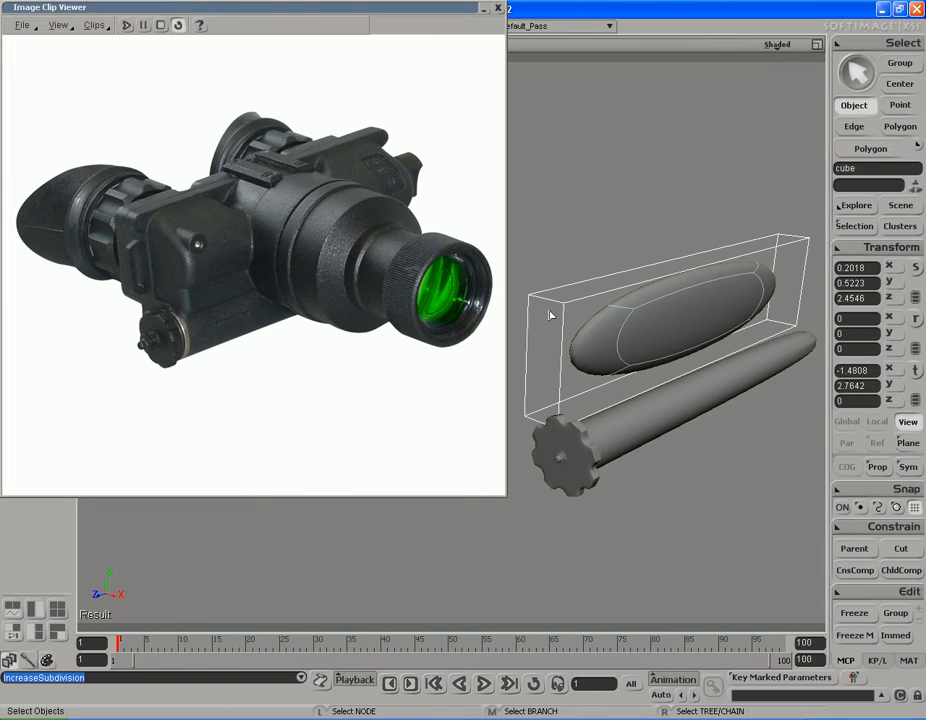
Shrink the reference image window so it shows only the goggles' eyepiece and side housing.
key("s")
mouse_move(618, 362)
middle_mouse_down()
mouse_move(624, 368)
mouse_move(599, 356)
mouse_move(616, 356)
middle_mouse_up()
right_click_drag(616, 356, 629, 347)
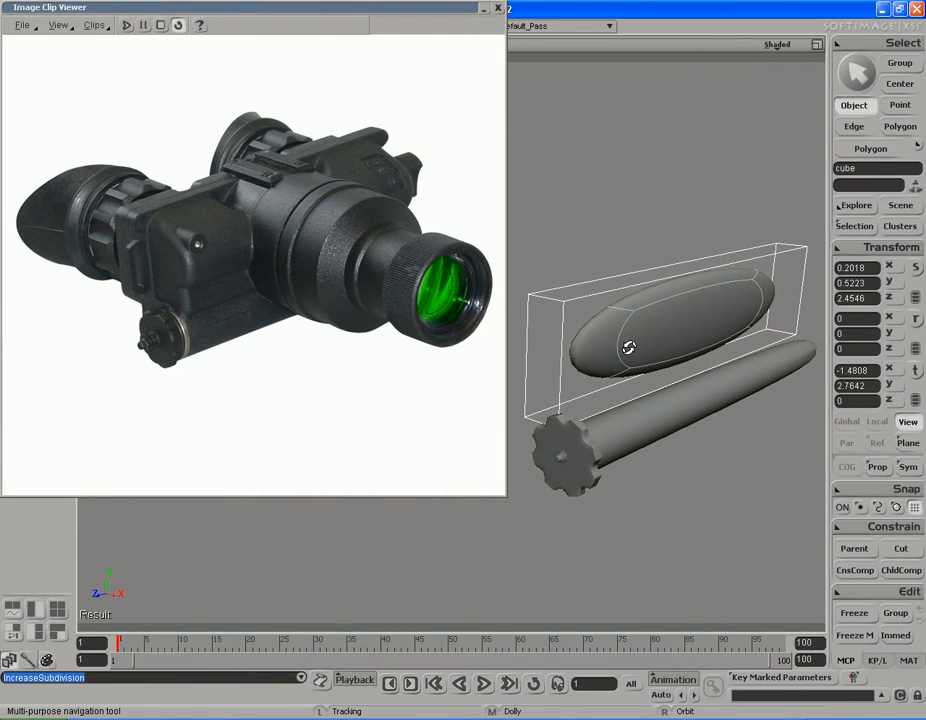
key("space")
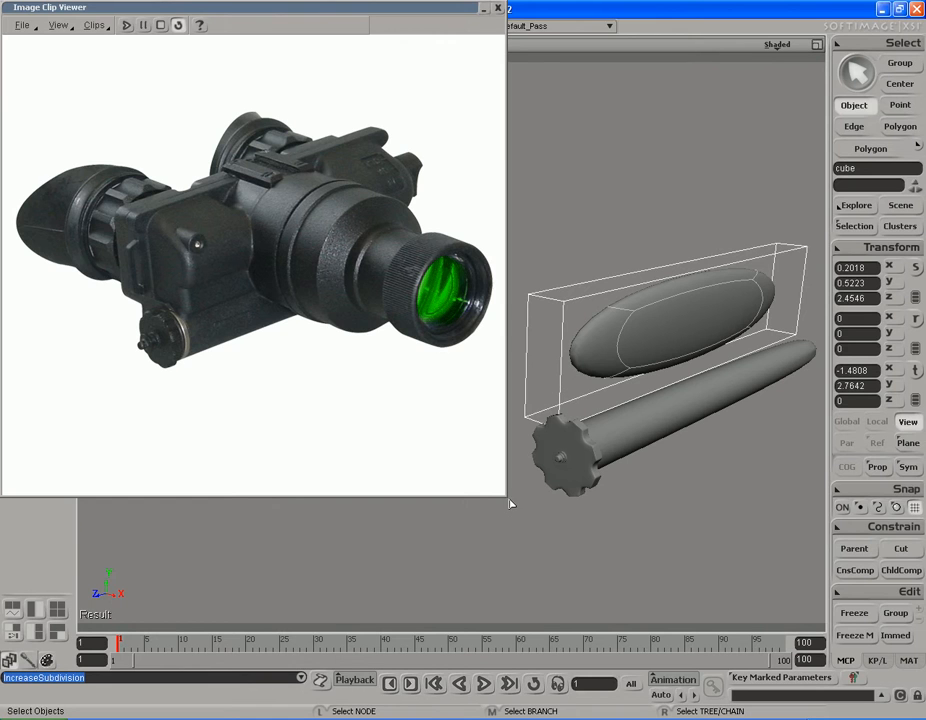
left_click_drag(510, 503, 256, 439)
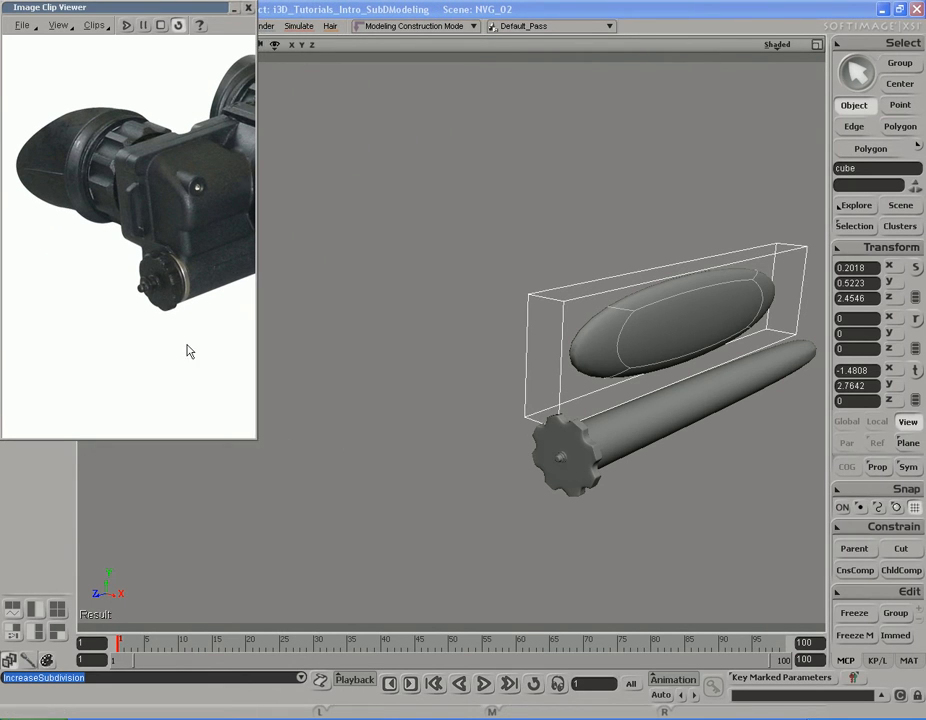
Split the cube's four parallel edges across its thickness at a ratio of about 67.3, with Connect enabled.
key("s")
middle_click_drag(641, 405, 524, 400)
right_click_drag(524, 400, 546, 405)
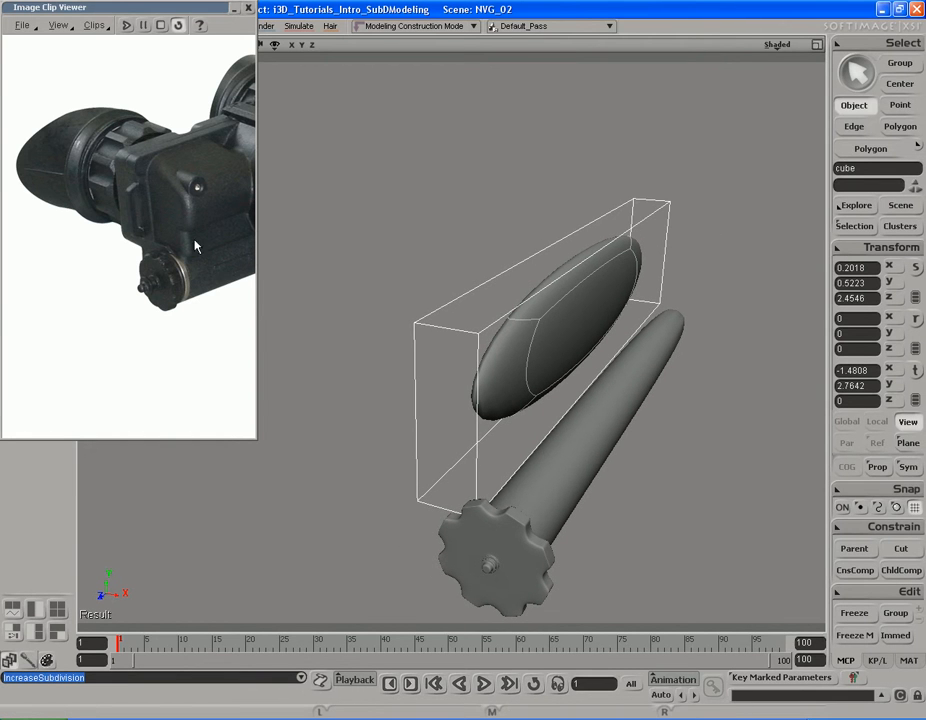
right_click_drag(438, 340, 626, 473)
right_click_drag(626, 473, 647, 461)
key("e")
right_click_drag(562, 419, 480, 318)
left_click(479, 329)
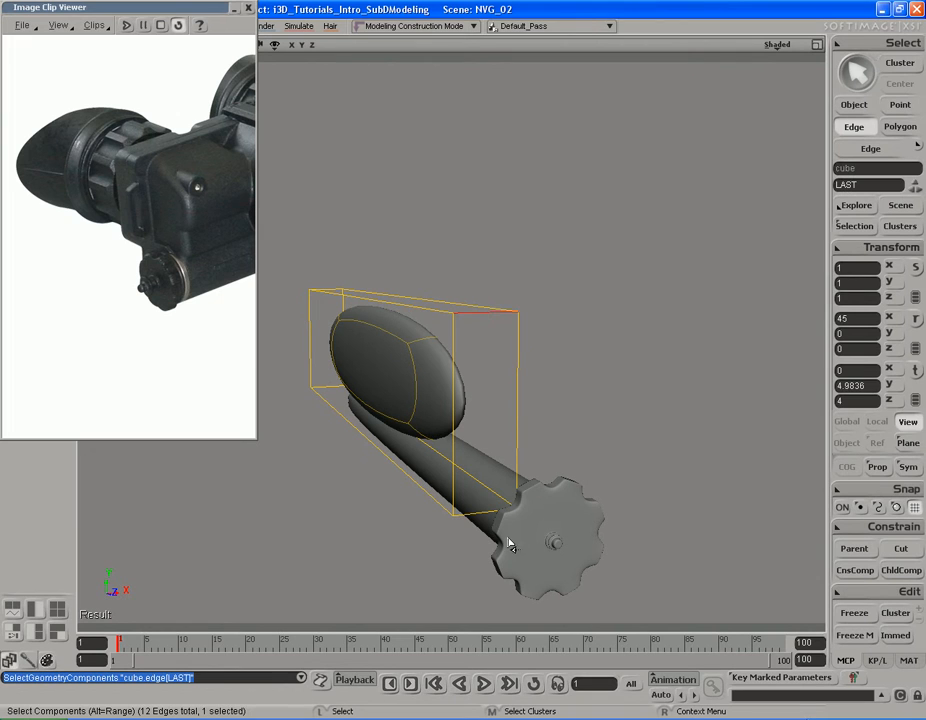
middle_click(476, 514, "alt")
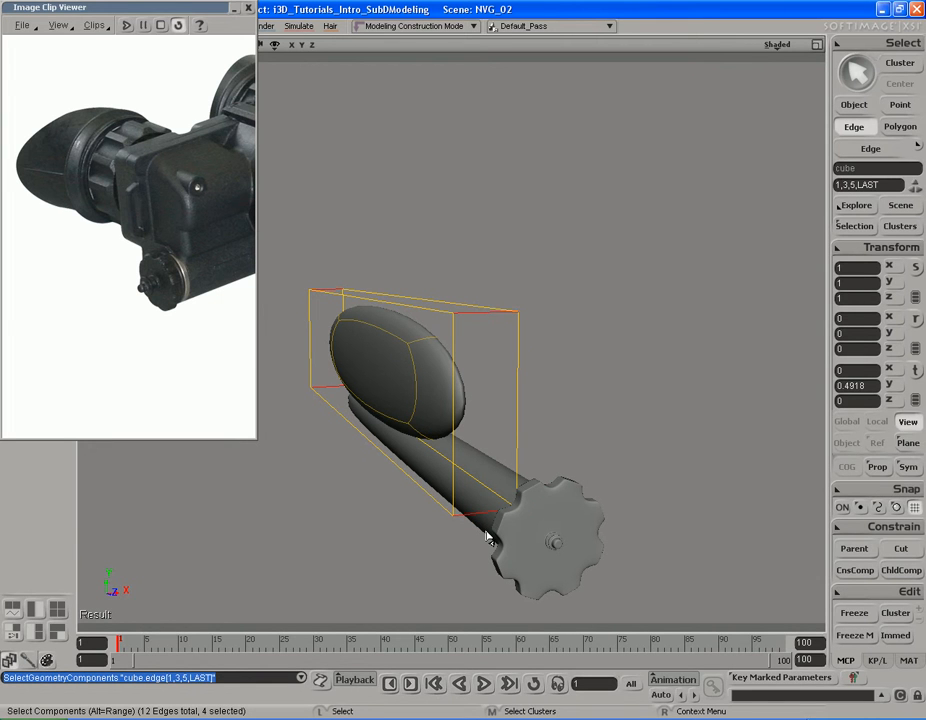
key("s")
right_click_drag(539, 436, 470, 425)
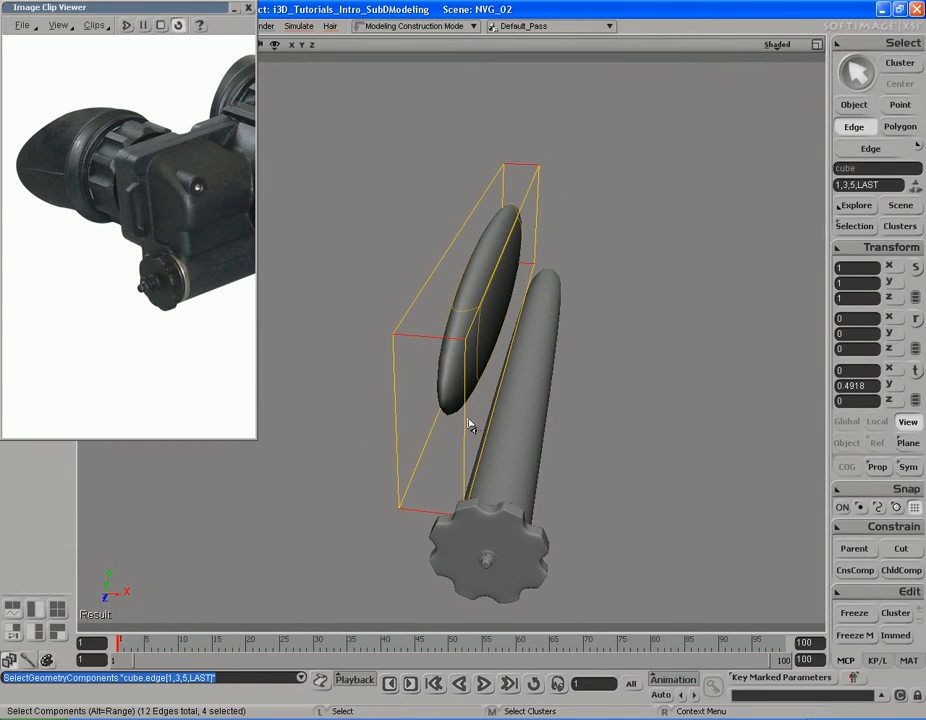
right_click(477, 313)
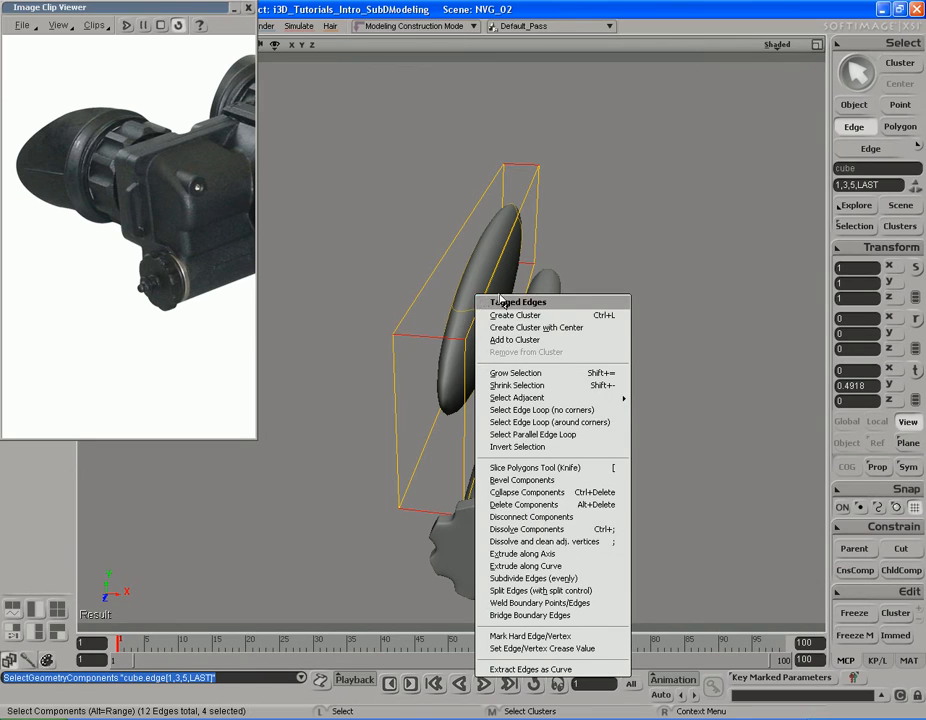
left_click(554, 596)
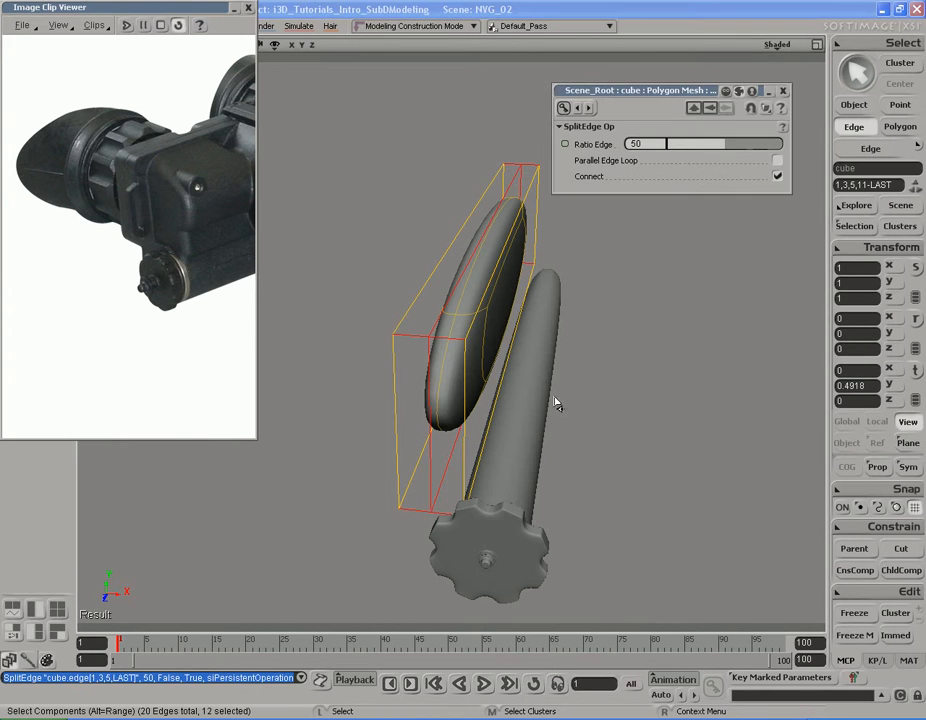
left_click_drag(723, 145, 755, 150)
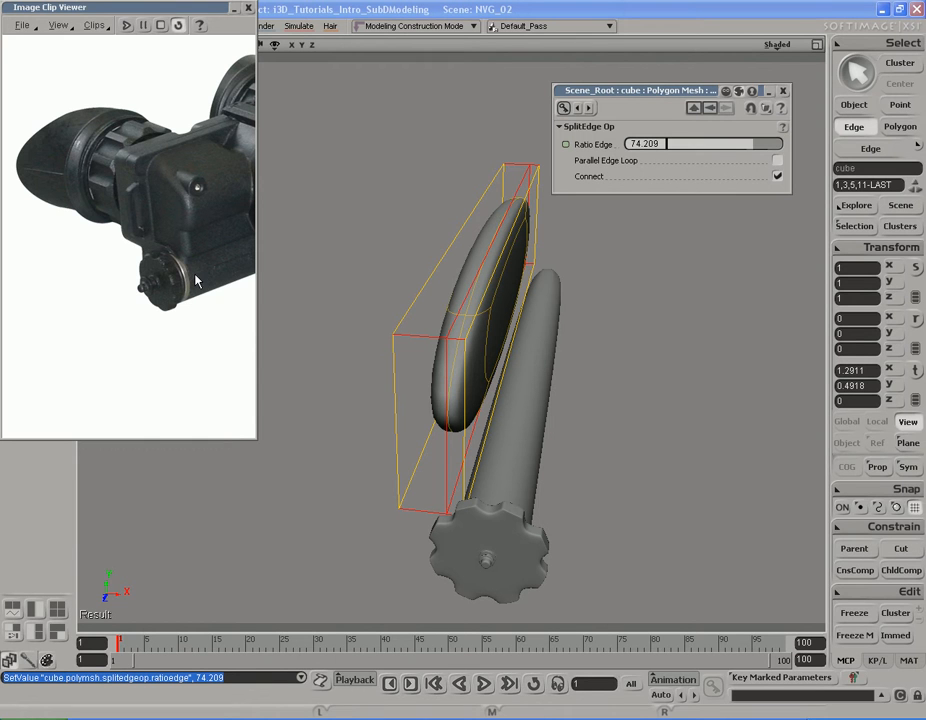
left_click_drag(755, 147, 746, 150)
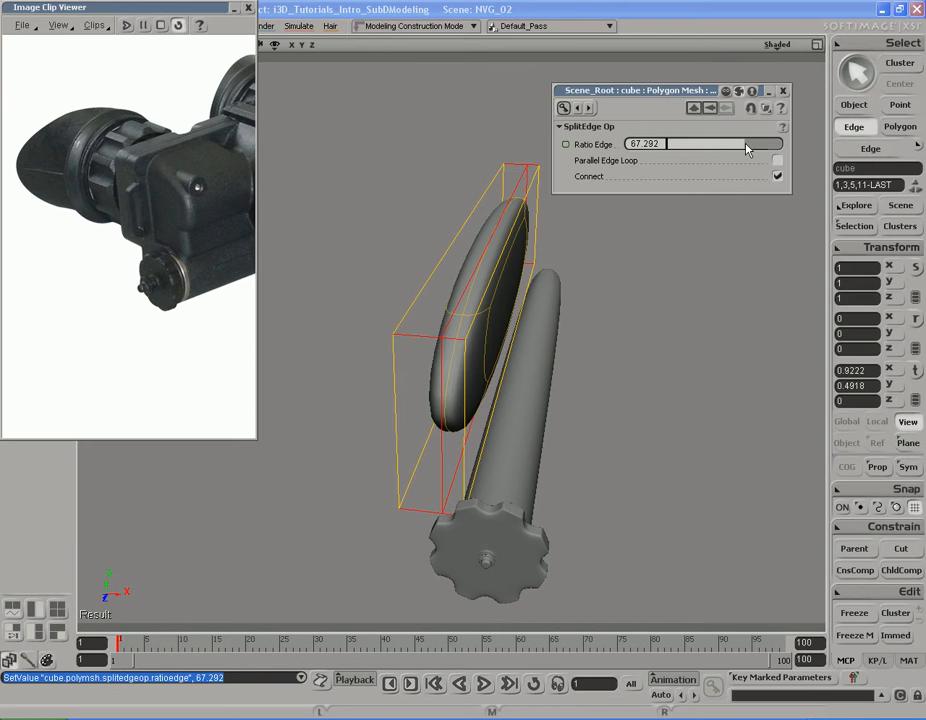
left_click(783, 92)
Extrude the narrow bottom polygon on the cube's cylinder side and move the new face downward.
key("s")
mouse_move(575, 360)
right_mouse_down()
mouse_move(585, 360)
mouse_move(589, 386)
mouse_move(573, 386)
mouse_move(655, 389)
mouse_move(556, 341)
mouse_move(560, 397)
mouse_move(591, 318)
mouse_move(618, 289)
mouse_move(583, 376)
right_mouse_up()
key("s")
key("u")
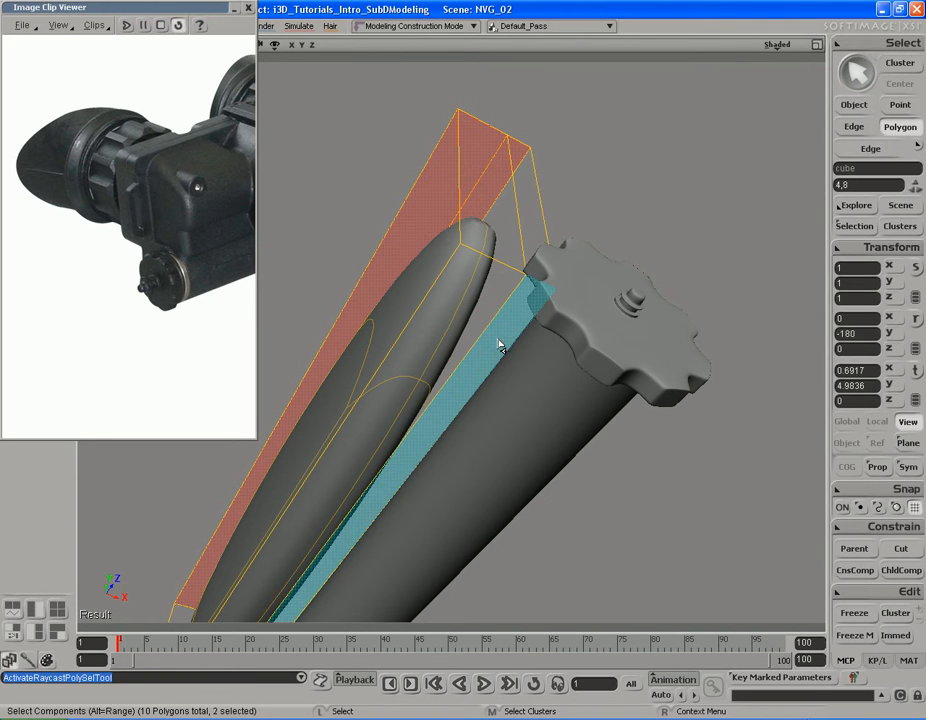
left_click(500, 345)
right_click_drag(500, 343, 572, 309)
key("ctrl+d")
middle_click_drag(573, 263, 573, 290)
right_click_drag(552, 322, 573, 322)
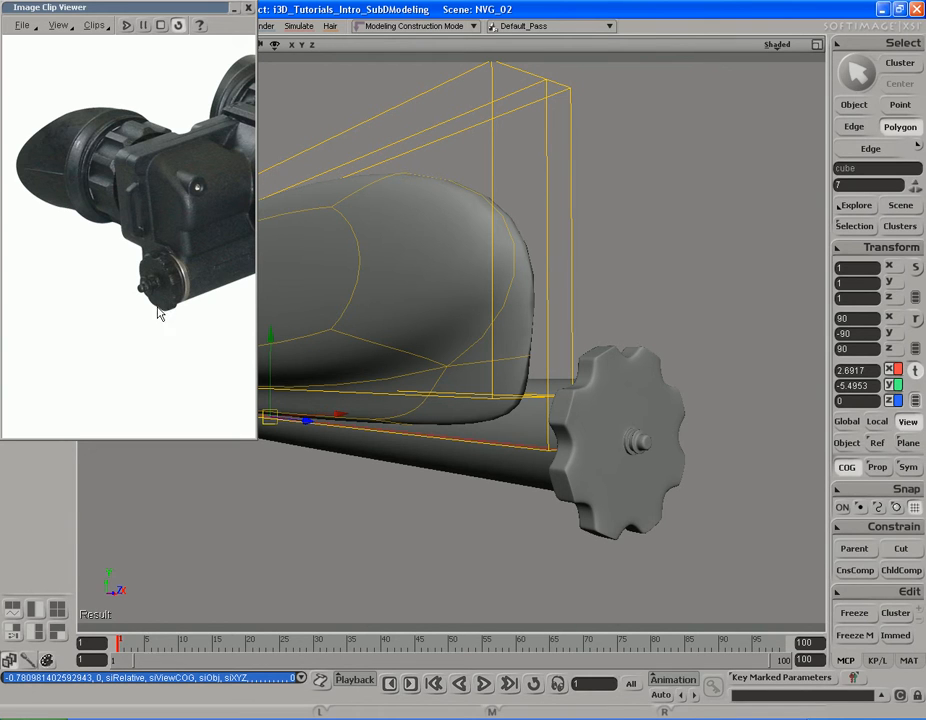
key("s")
right_click_drag(583, 525, 593, 413)
key("s")
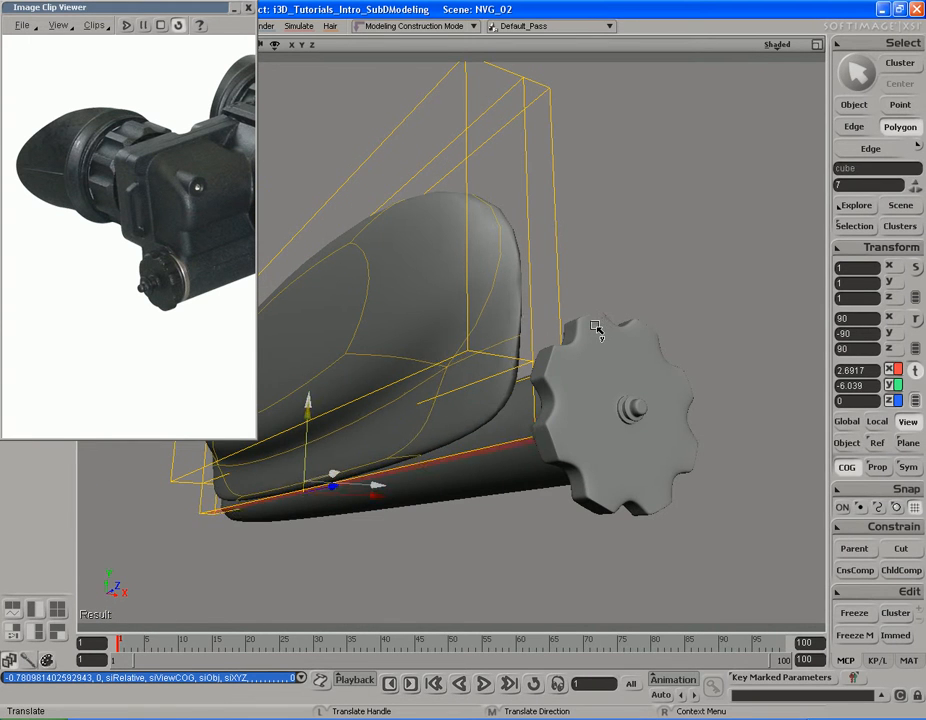
Split the parallel loop of the cube's vertical edges at a ratio of about 8.8, with Connect enabled.
key("s")
right_click_drag(637, 318, 568, 380)
key("space")
key("s")
left_click_drag(518, 318, 559, 369)
right_click_drag(559, 369, 505, 393)
key("s")
key("i")
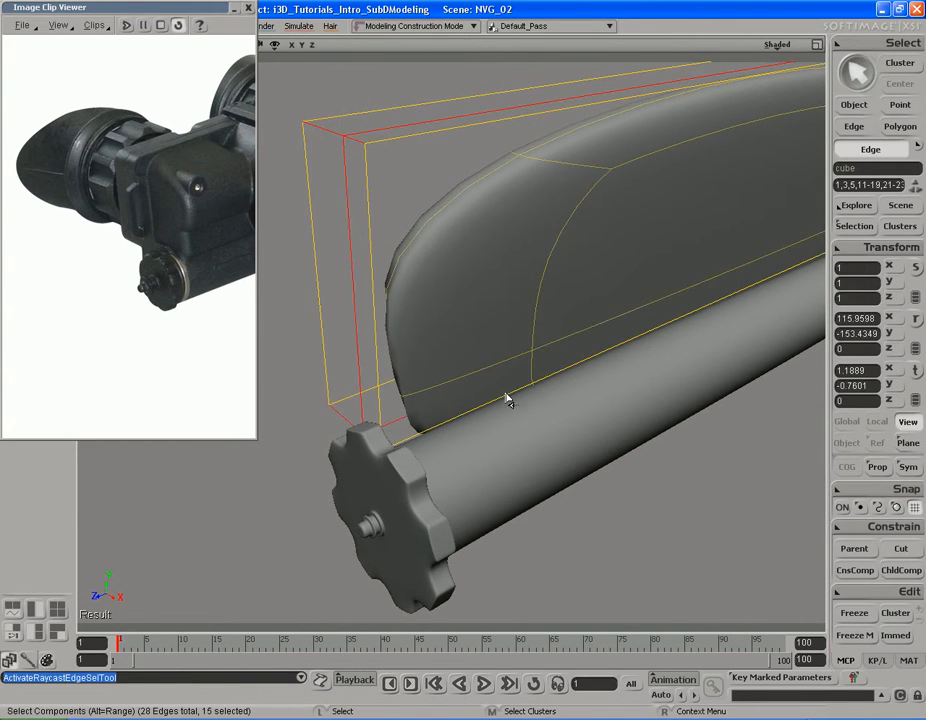
left_click(385, 408)
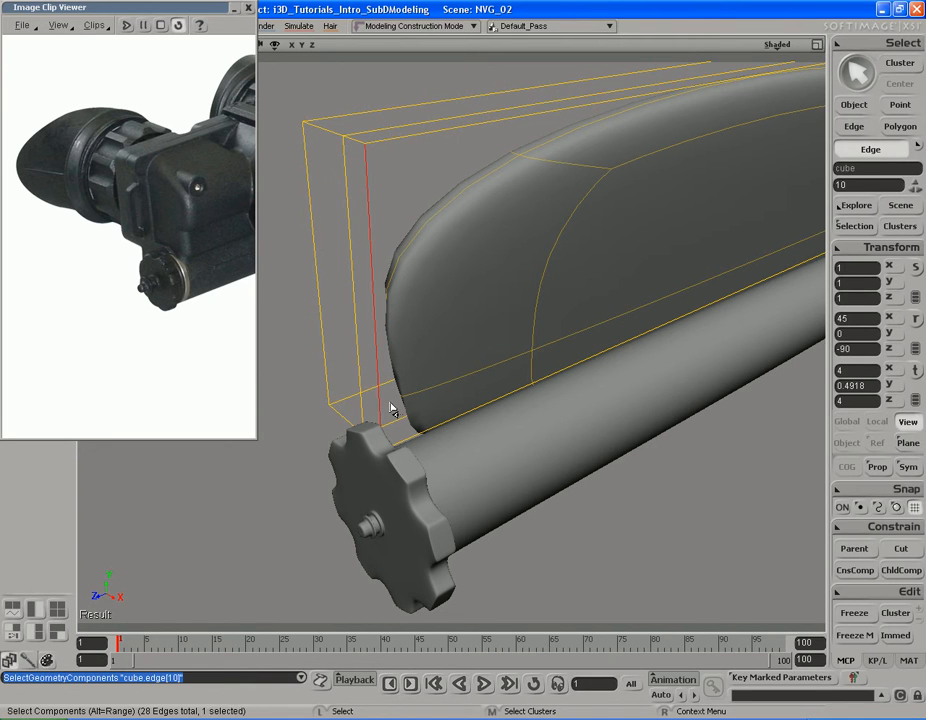
key("s")
right_click_drag(620, 356, 543, 388)
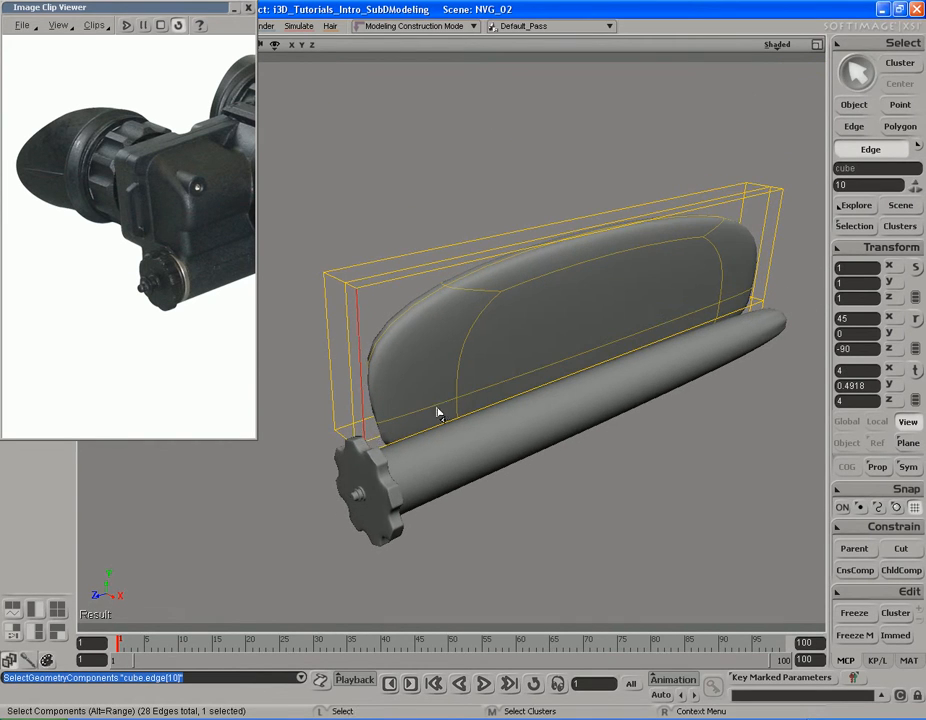
left_click(364, 393)
left_click(366, 398)
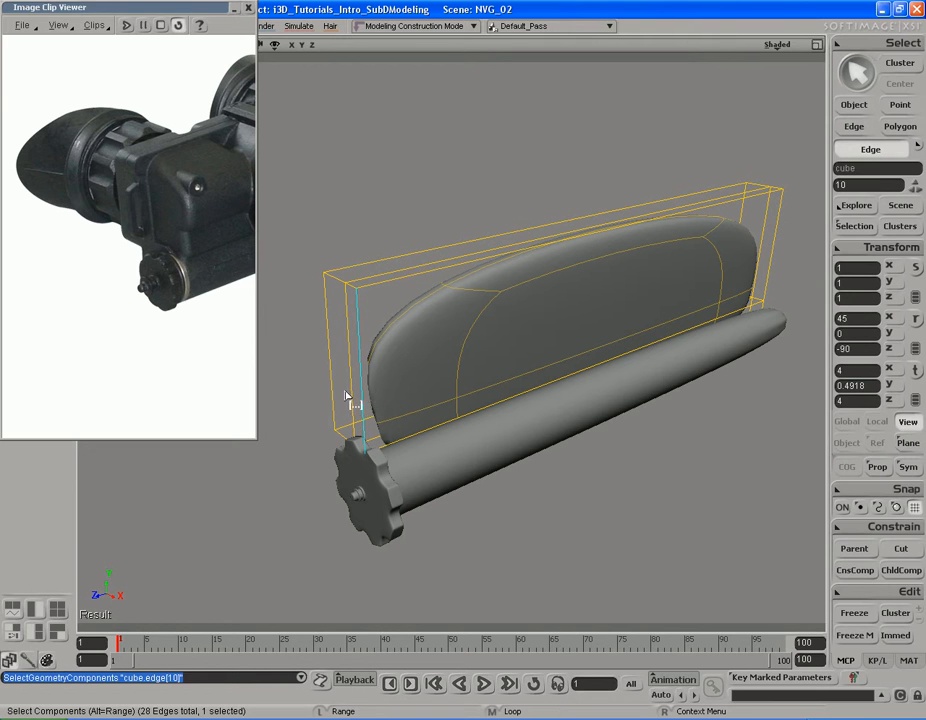
middle_click(363, 399, "alt")
key("s")
left_click_drag(482, 406, 500, 395)
middle_click_drag(543, 389, 473, 399)
right_click_drag(464, 397, 498, 378)
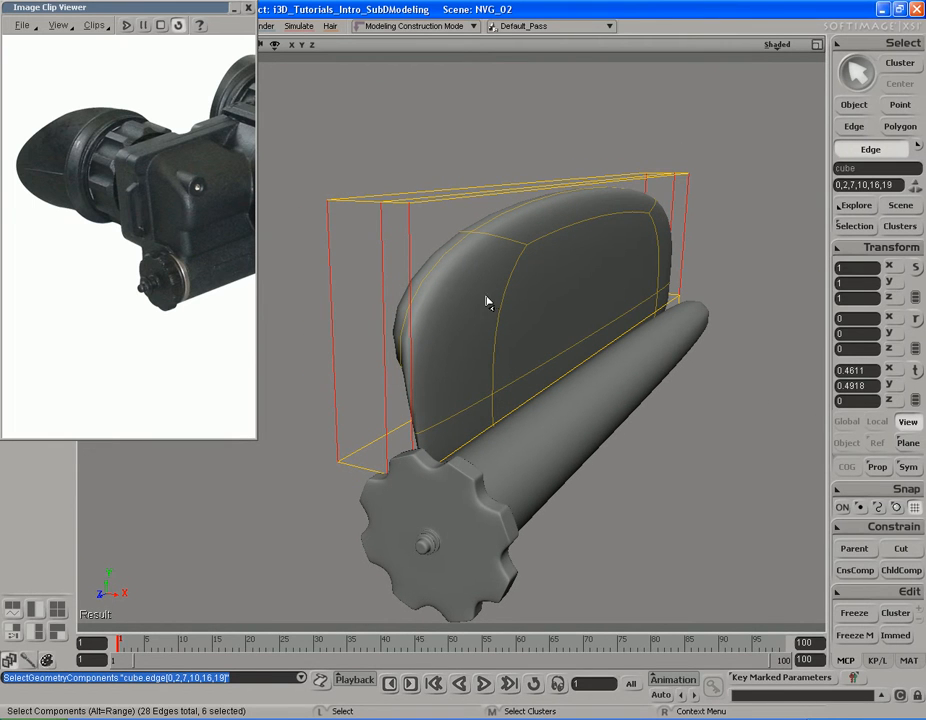
key("s")
right_click_drag(566, 350, 515, 364)
key("s")
right_click(577, 322)
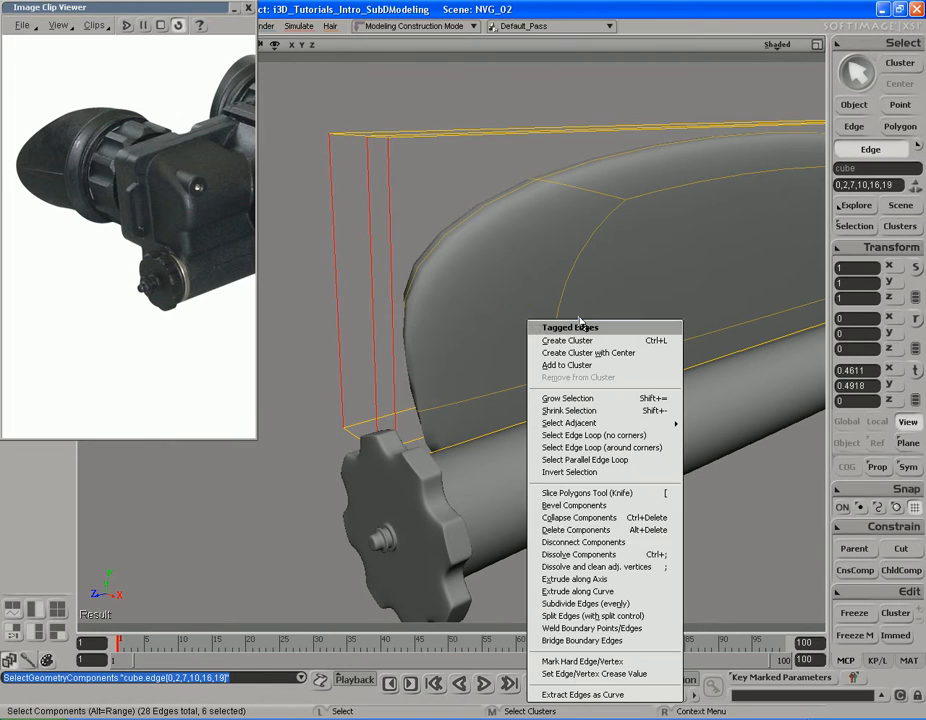
left_click(609, 617)
left_click_drag(725, 146, 680, 152)
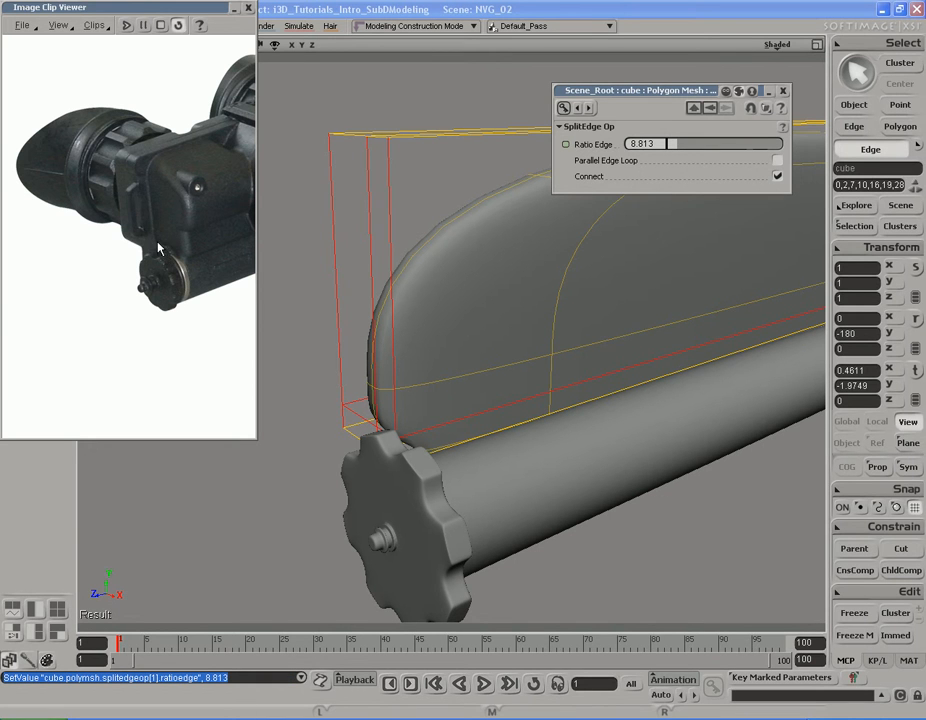
Adjust the vertical edges' split ratio to about 14.5 and close the split settings.
key("s")
mouse_move(618, 260)
right_mouse_down()
mouse_move(591, 262)
mouse_move(676, 260)
mouse_move(614, 260)
right_mouse_up()
left_click_drag(671, 144, 677, 150)
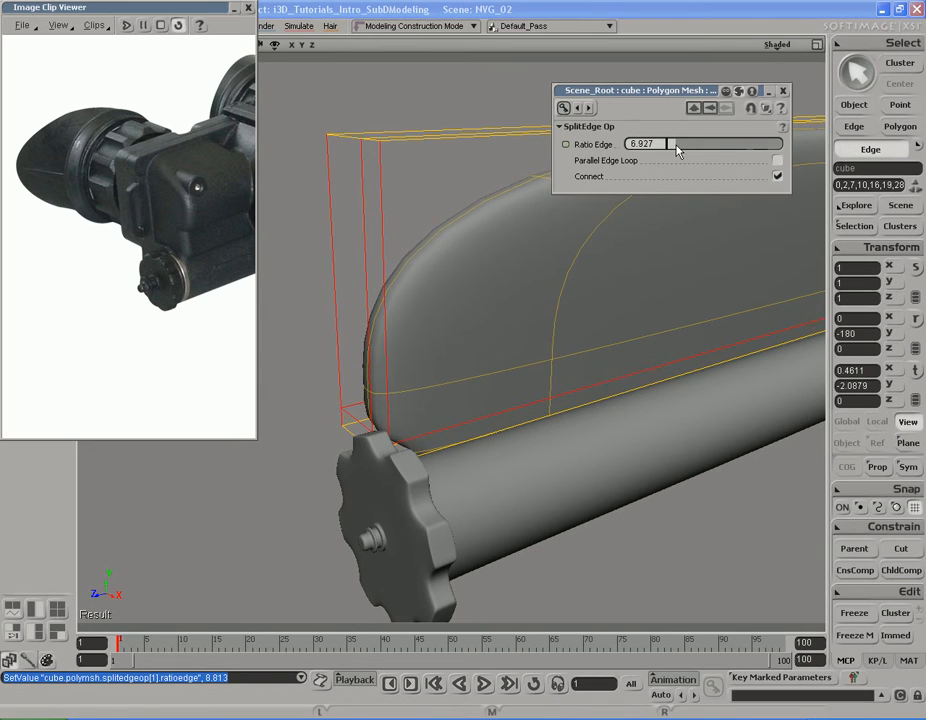
right_click_drag(650, 260, 597, 327)
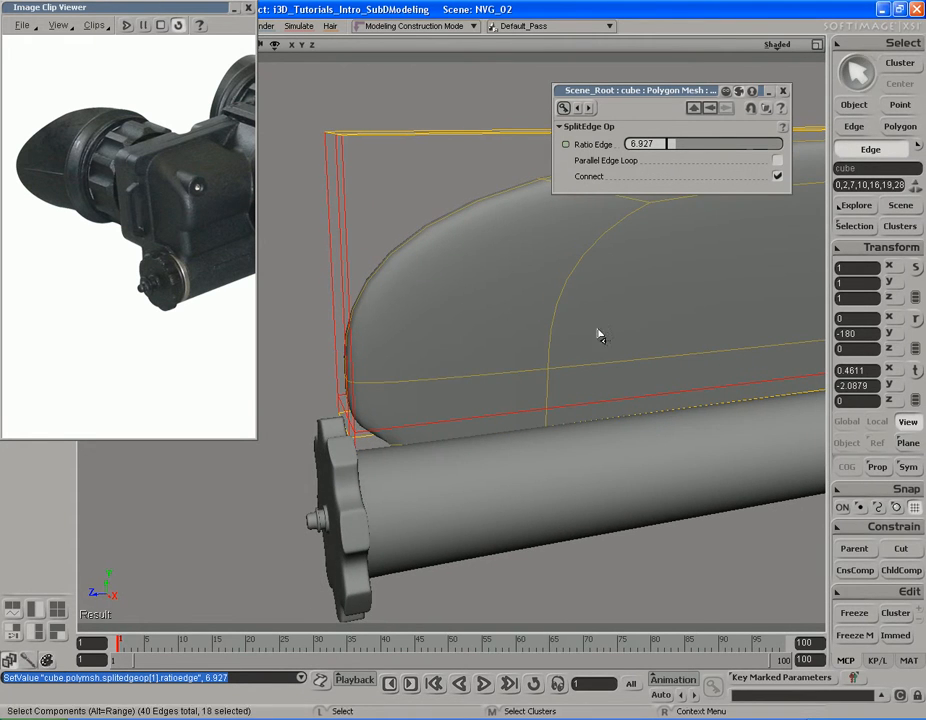
left_click_drag(671, 145, 683, 153)
right_click_drag(518, 290, 542, 284)
key("s")
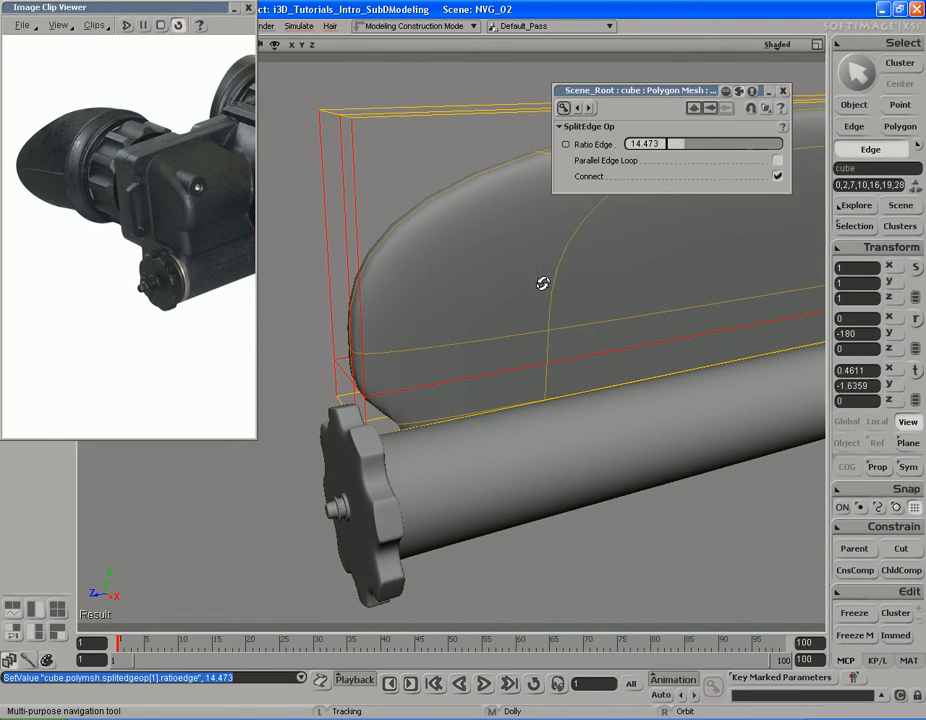
left_click(783, 91)
Extrude the narrow lower side polygon above the cylinder and move the new face outward to an X of about 7.73.
key("s")
right_click_drag(553, 335, 482, 380)
key("y")
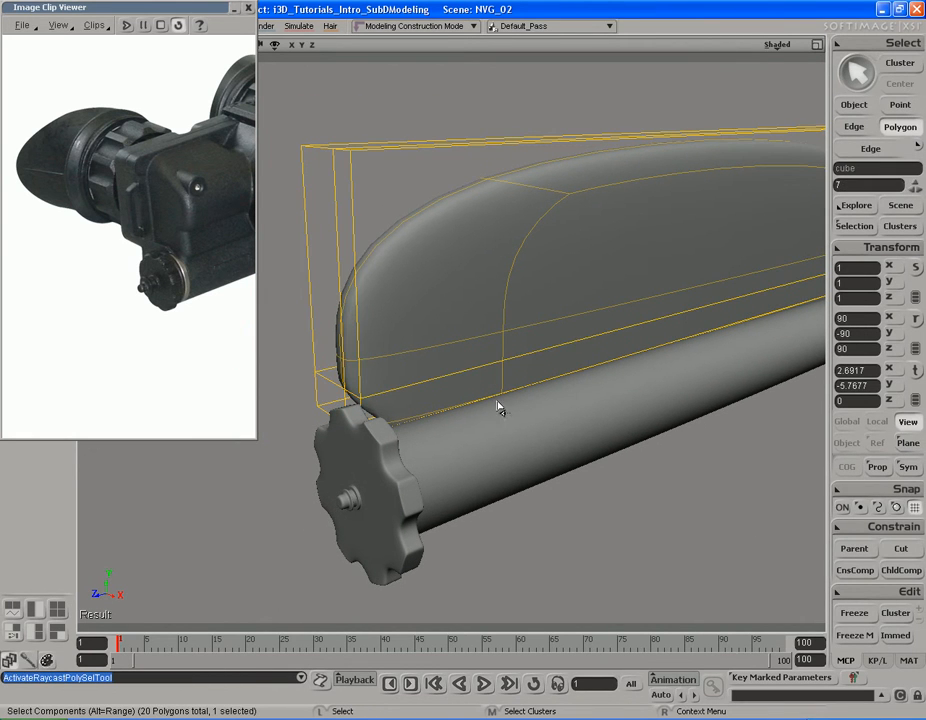
left_click(494, 381)
key("s")
right_click_drag(512, 380, 519, 355)
key("ctrl+d")
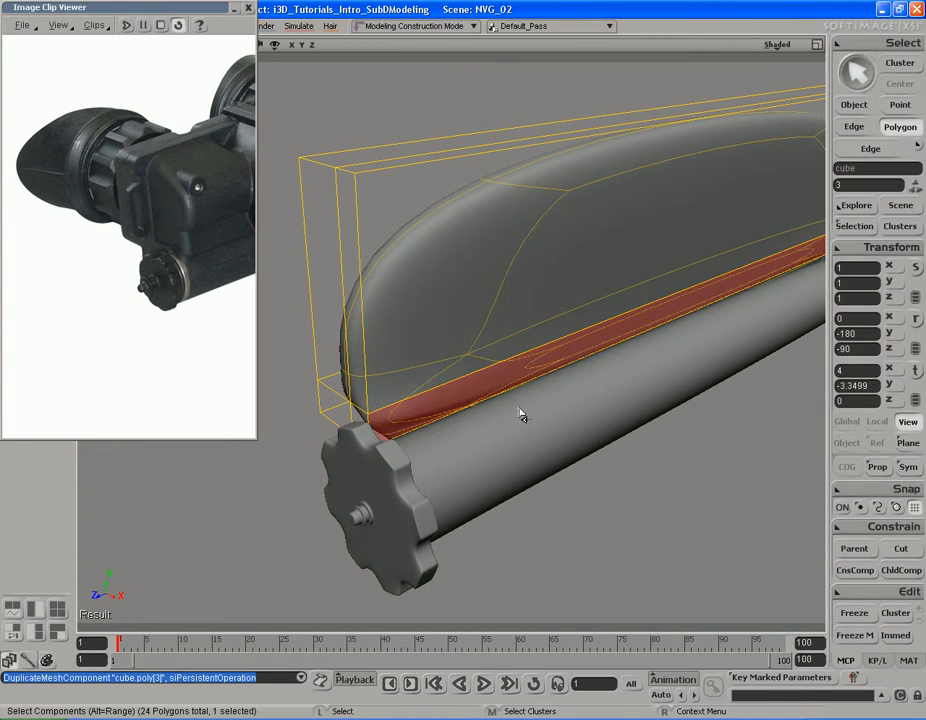
key("s")
right_click_drag(587, 430, 583, 400)
key("v")
left_click_drag(583, 400, 531, 393)
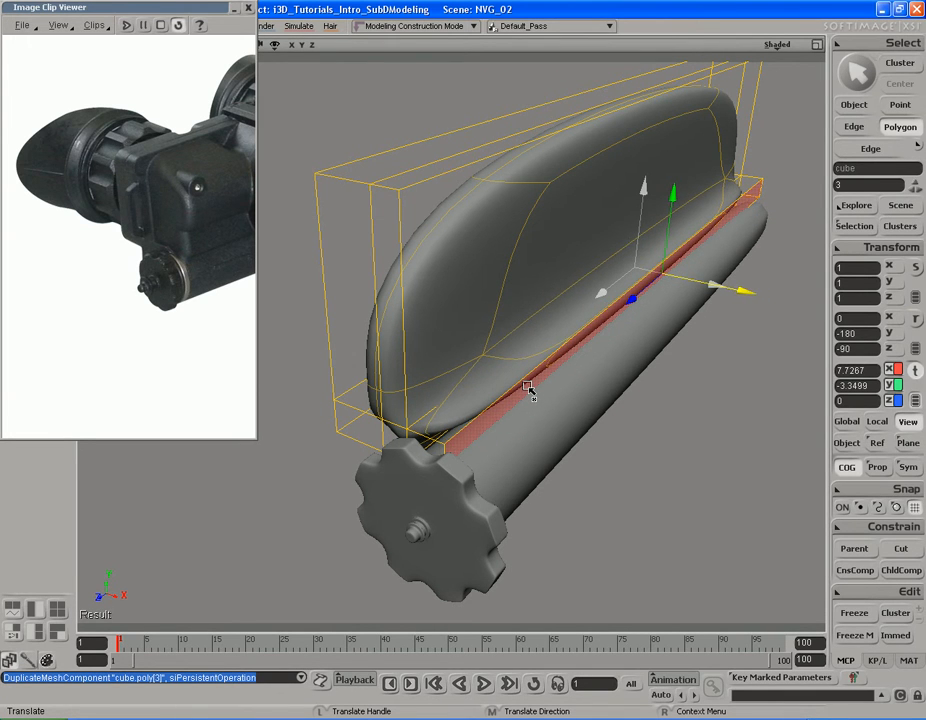
Extrude the ledge's outer face again and move it outward over the cylinder to an X of about 11.31.
key("s")
right_click_drag(564, 389, 541, 368)
middle_click_drag(609, 376, 535, 375)
right_click_drag(535, 375, 513, 378)
key("v")
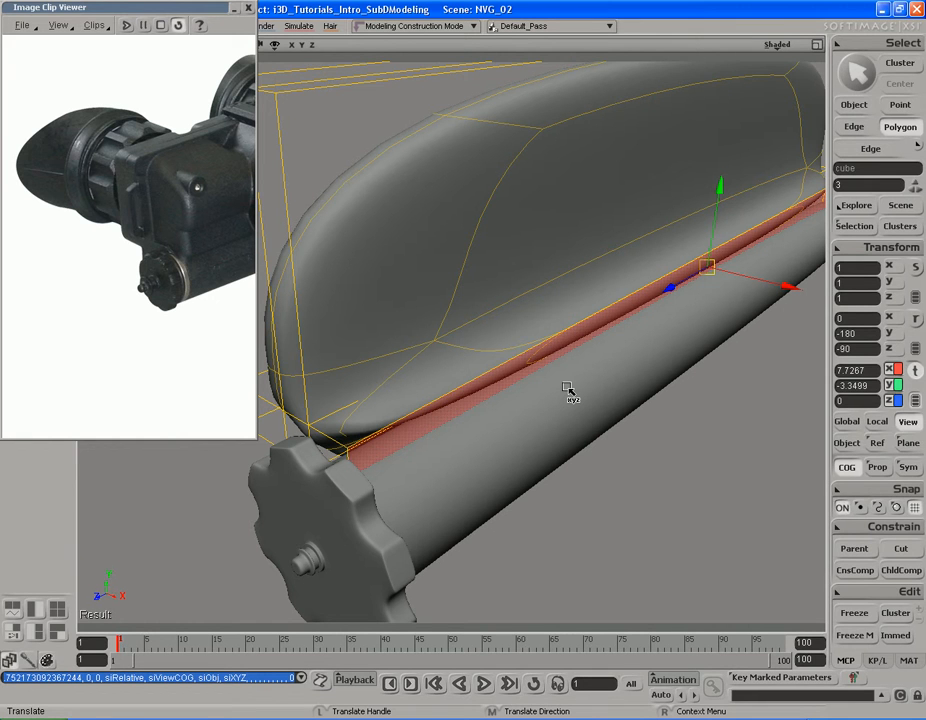
key("ctrl+d")
left_click_drag(652, 356, 688, 356)
Pull the ledge's outer face back to an X of about 10.17.
key("s")
right_click_drag(515, 473, 572, 456)
middle_click_drag(572, 456, 488, 463)
left_click_drag(488, 463, 548, 452)
right_click_drag(548, 452, 480, 464)
left_click_drag(442, 473, 500, 490)
key("v")
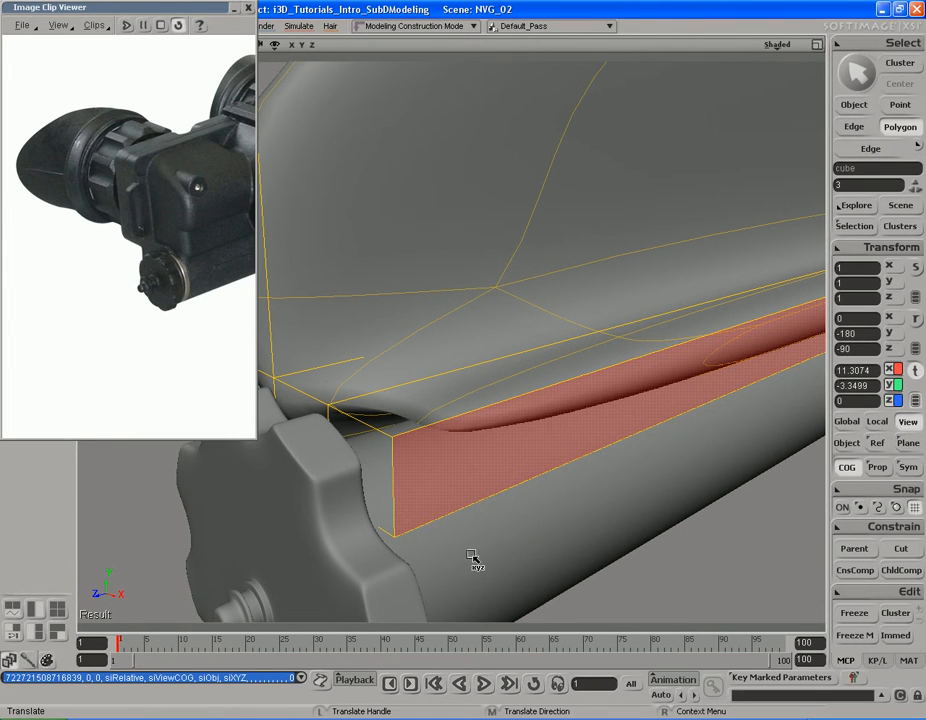
left_click_drag(671, 511, 654, 511)
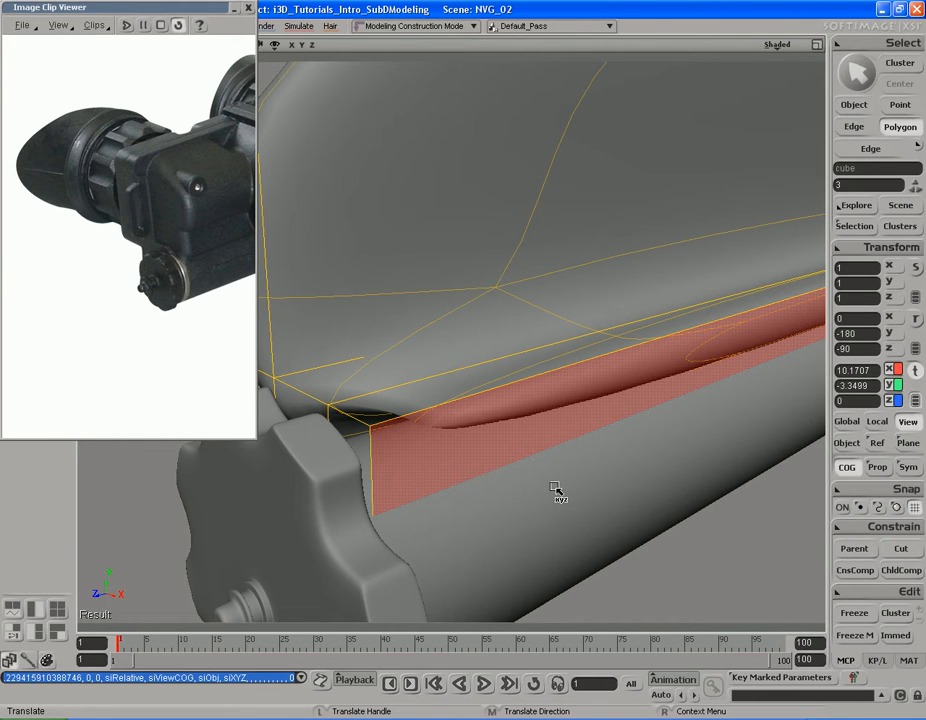
Move the upper outer edge of the extruded ledge down to a Y of about -3.95 so it slopes onto the cylinder.
key("s")
middle_click_drag(451, 482, 631, 475)
mouse_move(631, 475)
right_mouse_down()
mouse_move(620, 449)
mouse_move(622, 457)
right_mouse_up()
key("v")
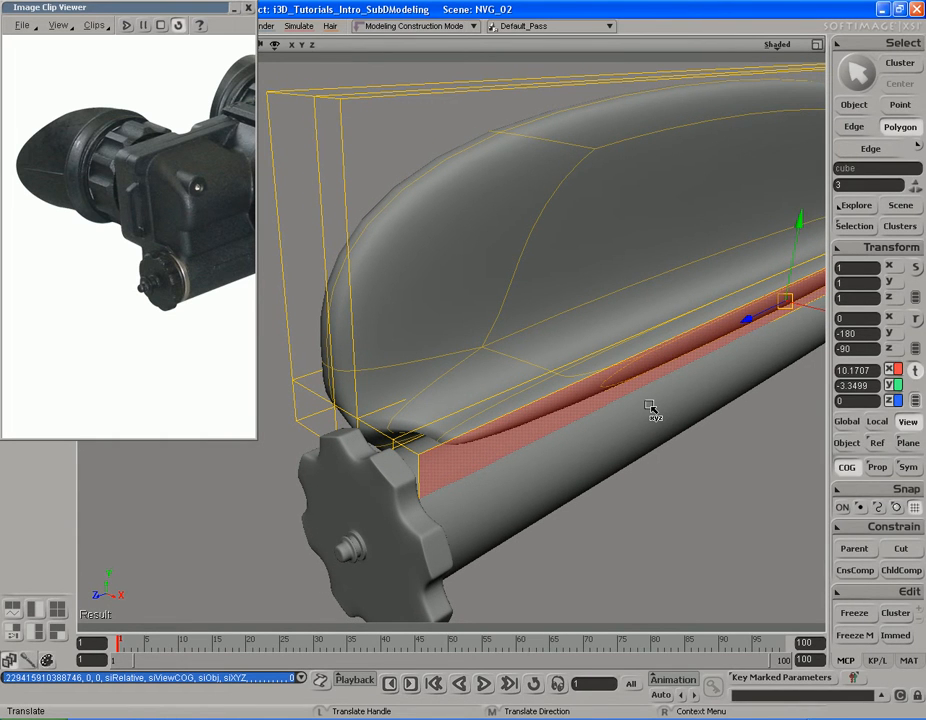
key("e")
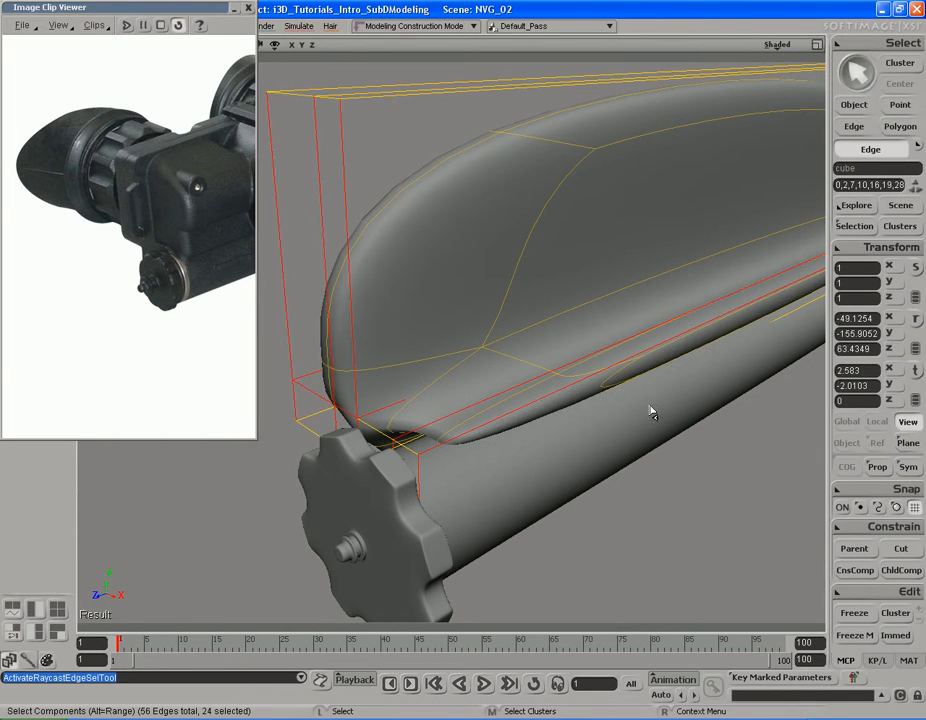
left_click(662, 355)
key("v")
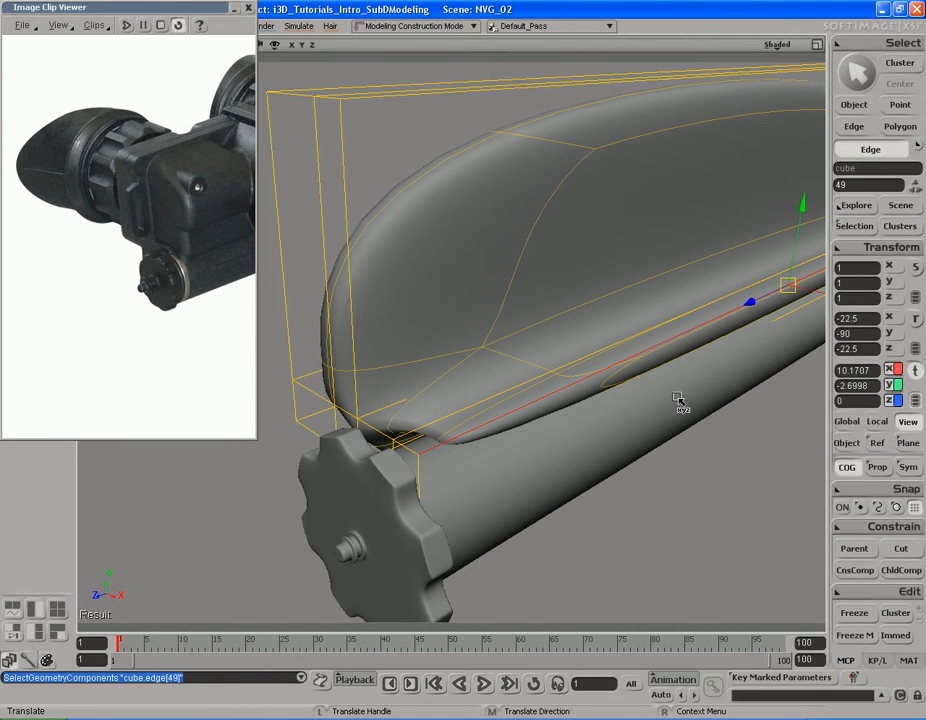
key("s")
right_click_drag(682, 389, 668, 362)
key("v")
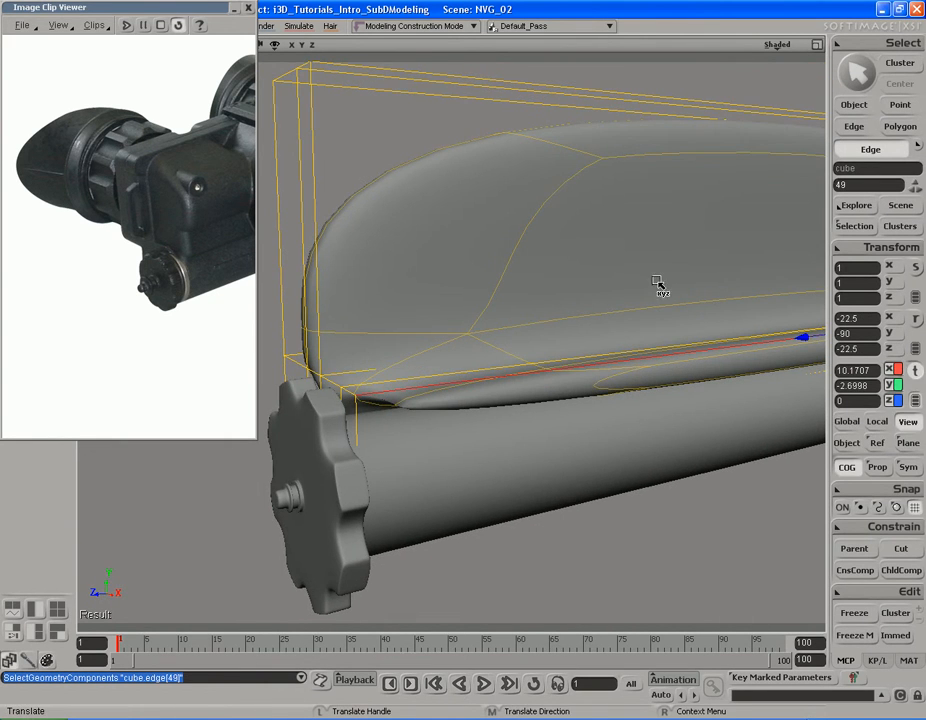
left_click_drag(650, 270, 650, 297)
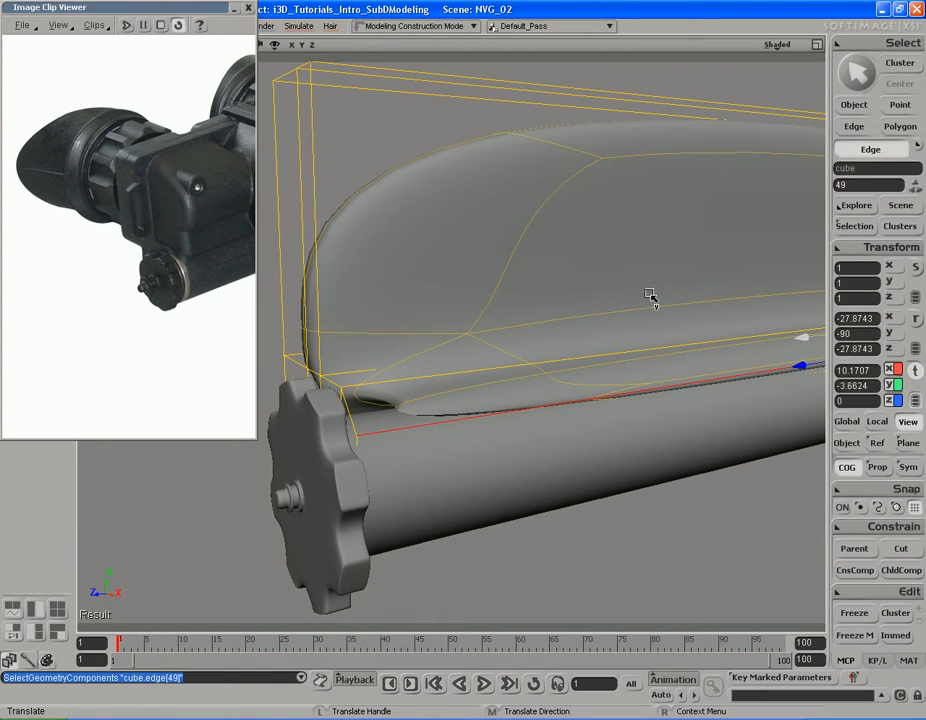
left_click_drag(650, 297, 650, 304)
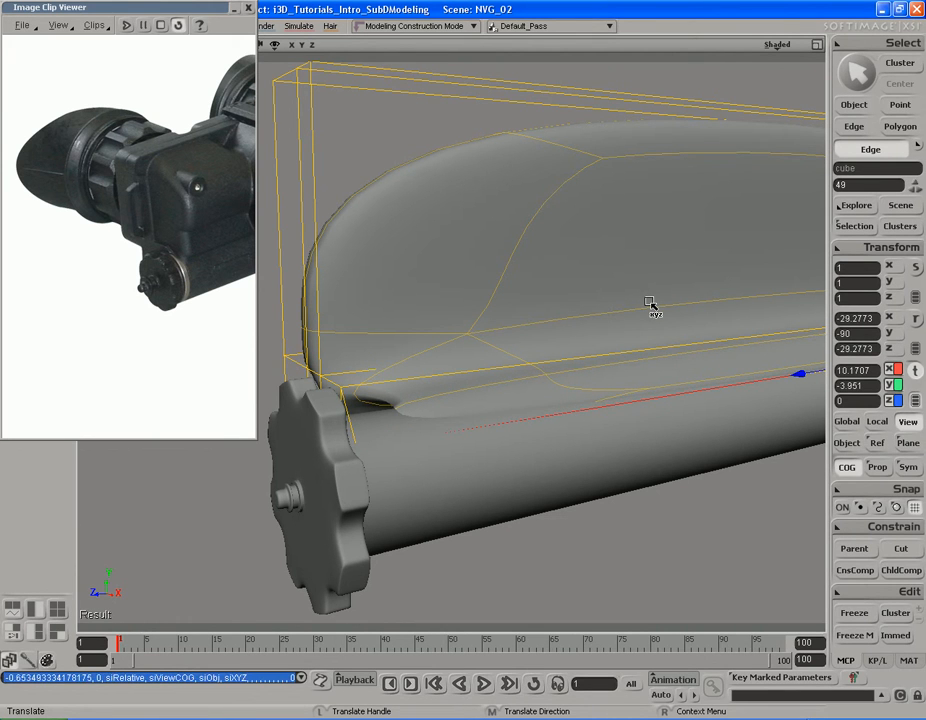
Return to object selection and examine how the sloped ledge meets the cylinder from several angles.
key("s")
right_click_drag(651, 418, 637, 414)
mouse_move(643, 416)
right_mouse_down()
mouse_move(674, 418)
mouse_move(643, 432)
mouse_move(651, 419)
right_mouse_up()
right_click_drag(532, 410, 570, 380)
key("v")
key("space")
key("s")
middle_click_drag(362, 341, 482, 343)
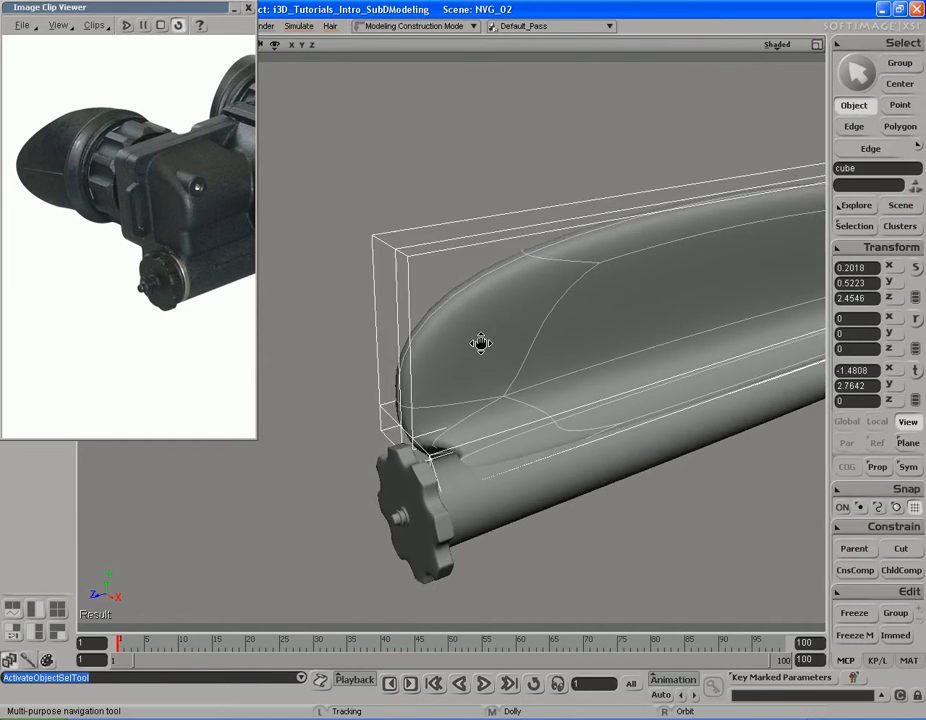
key("s")
right_click_drag(501, 357, 524, 365)
key("s")
Split the parallel loop of the cube's long lengthwise edges at a ratio of about 99.8, with Connect enabled, to sharpen the knob end.
key("e")
key("s")
right_click_drag(529, 291, 502, 333)
left_click(457, 304)
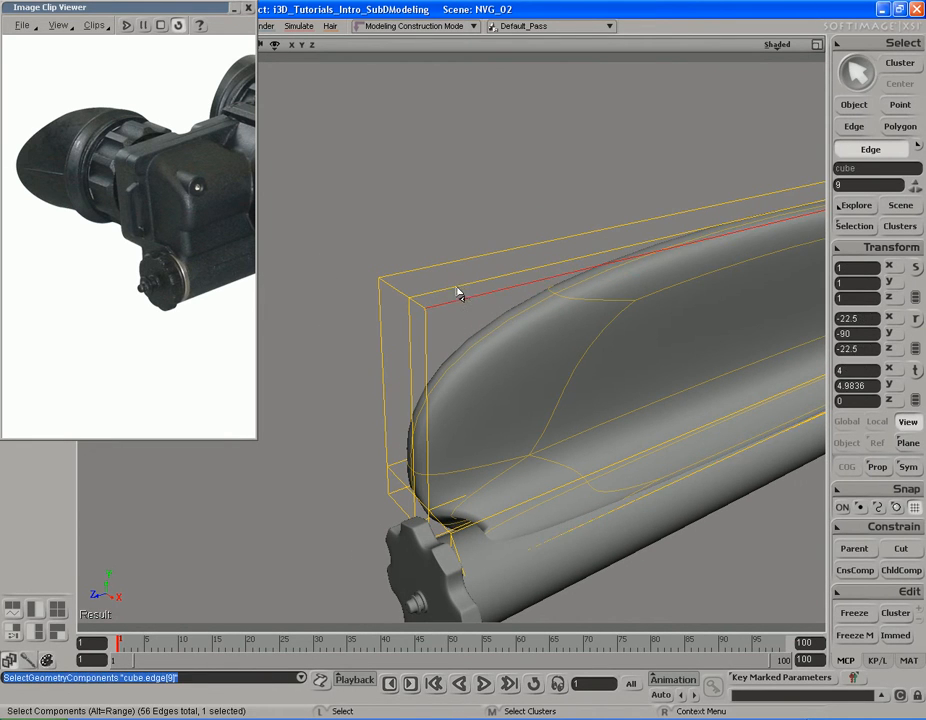
middle_click(460, 297, "alt")
key("s")
left_click_drag(484, 362, 471, 318)
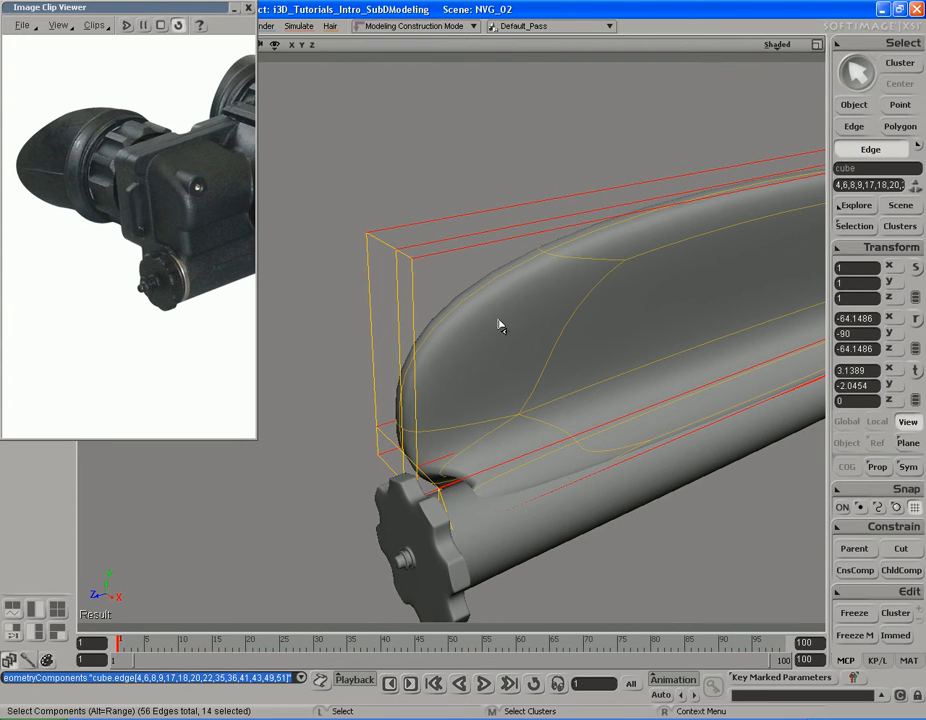
right_click(536, 271)
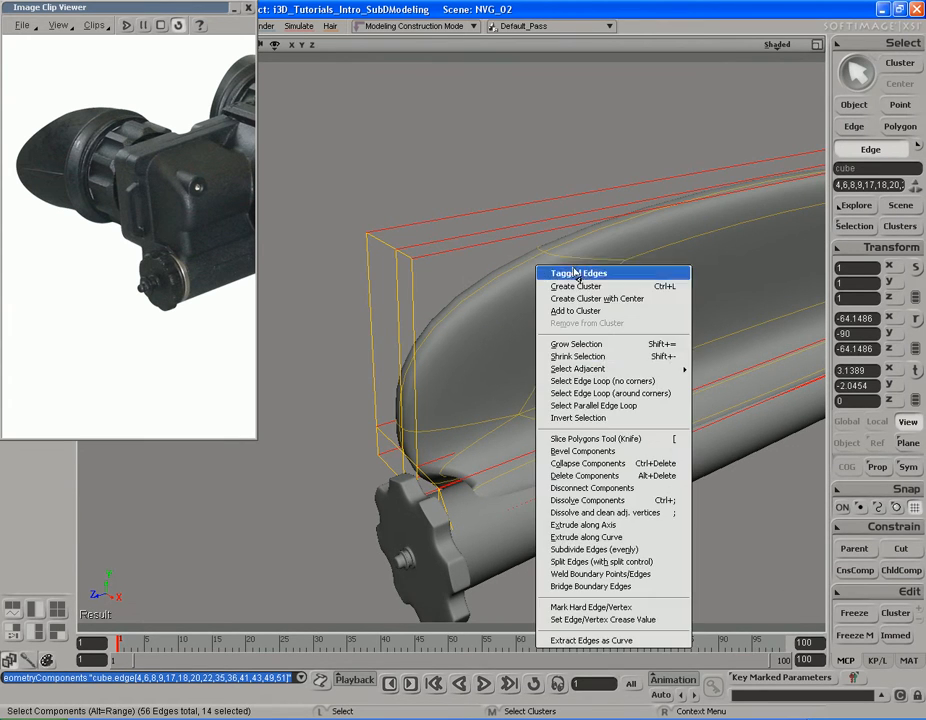
left_click(604, 562)
left_click_drag(727, 150, 781, 151)
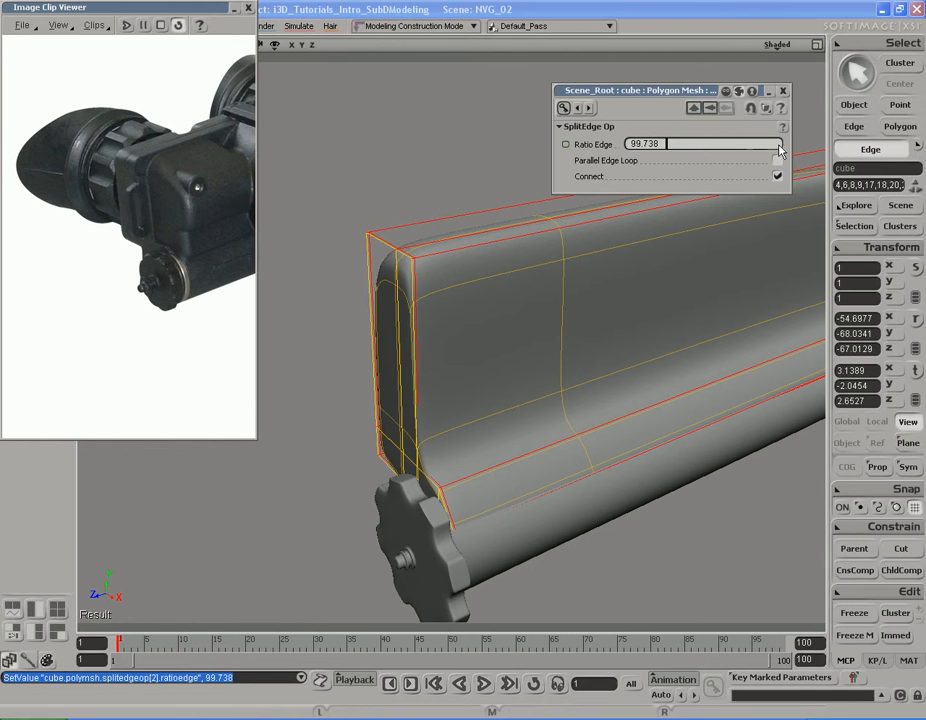
left_click_drag(778, 150, 782, 150)
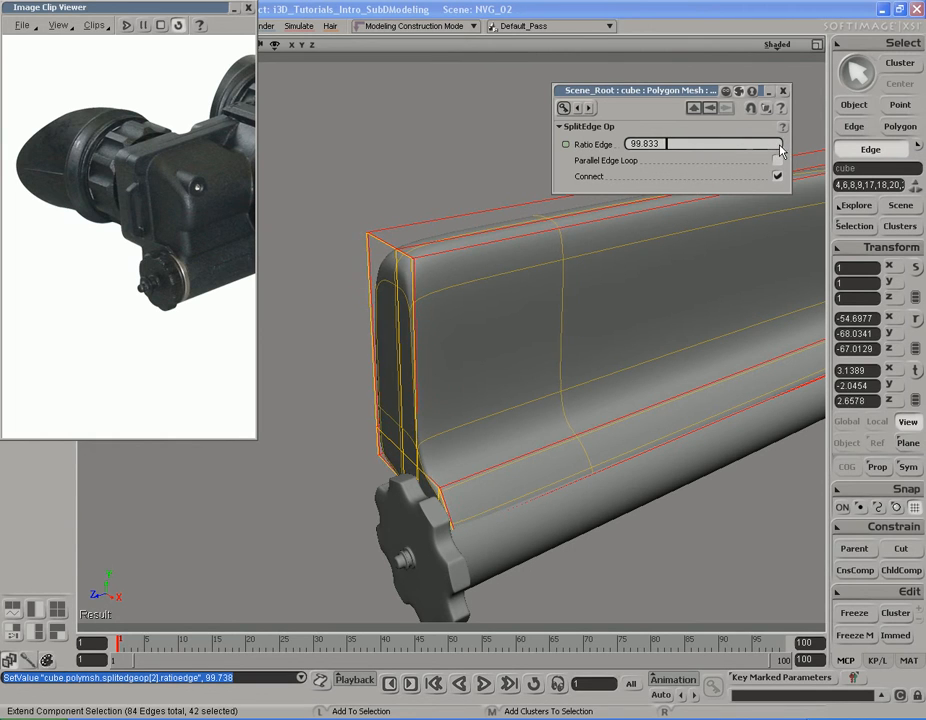
left_click(784, 92)
Split the parallel loop of short edges beside the cube's ledge-side face at a ratio of about 3.8, with Connect enabled.
key("s")
right_click_drag(528, 410, 428, 407)
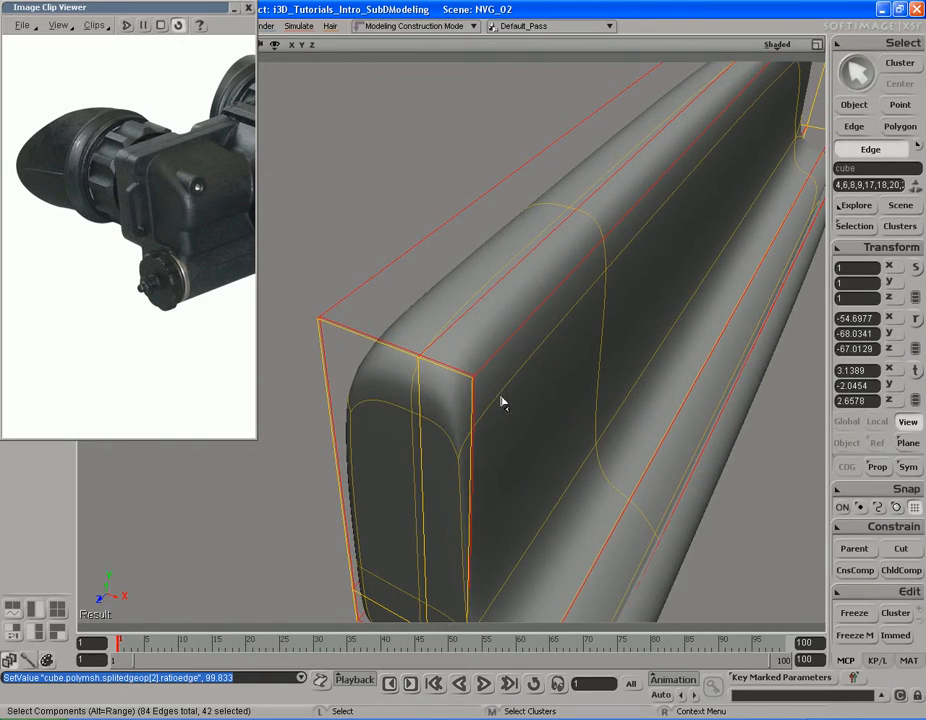
key("s")
middle_click_drag(517, 382, 467, 406)
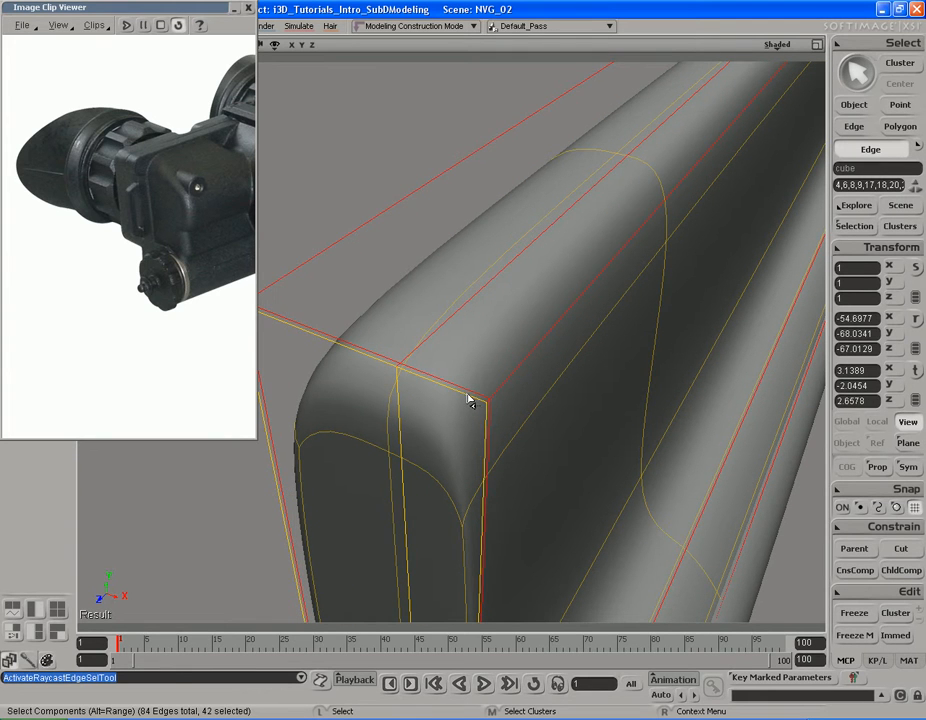
left_click(468, 402)
middle_click(477, 400, "alt")
key("s")
right_click_drag(475, 399, 520, 373)
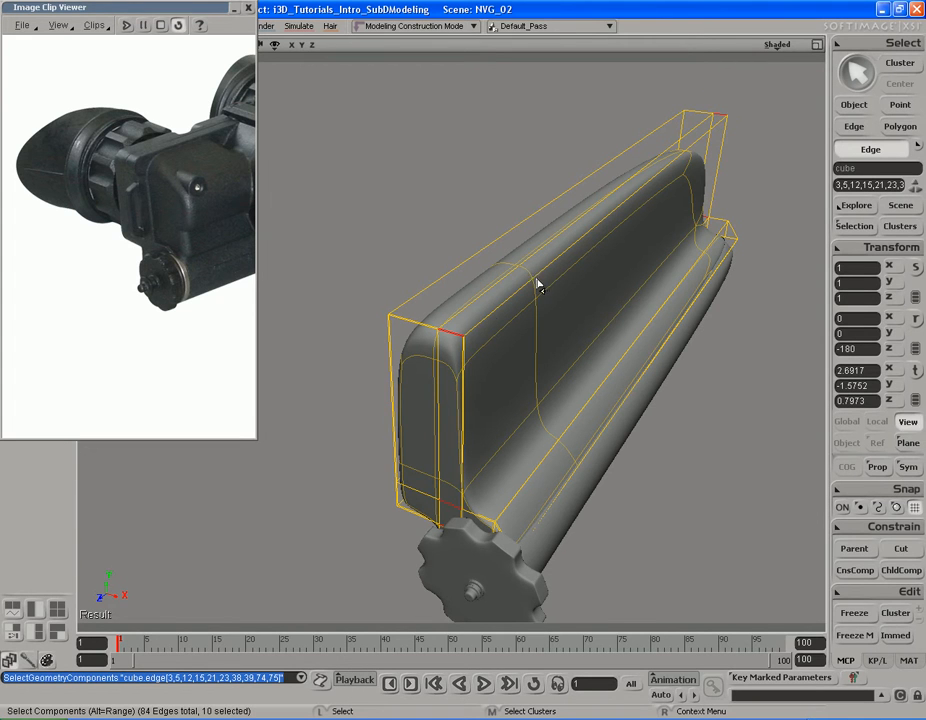
left_click(777, 45)
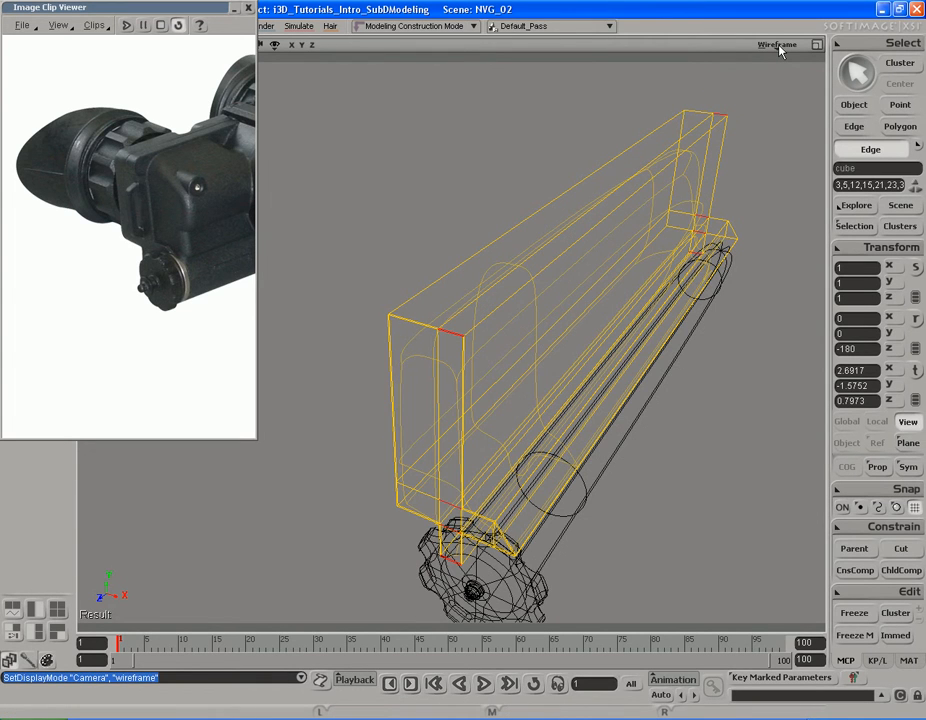
left_click(779, 46)
key("s")
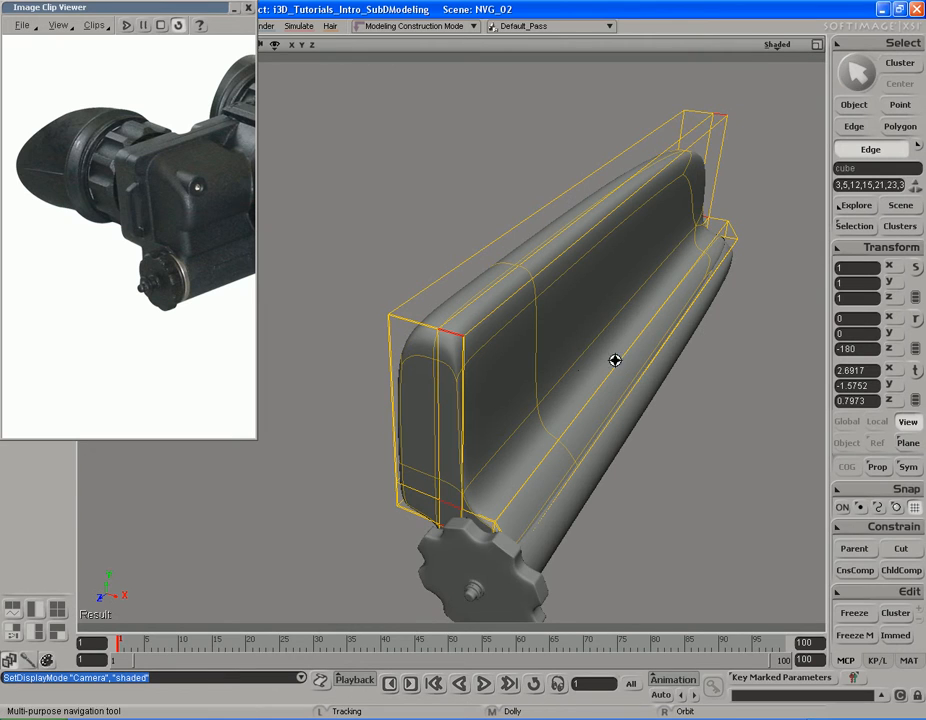
right_click_drag(546, 366, 541, 364)
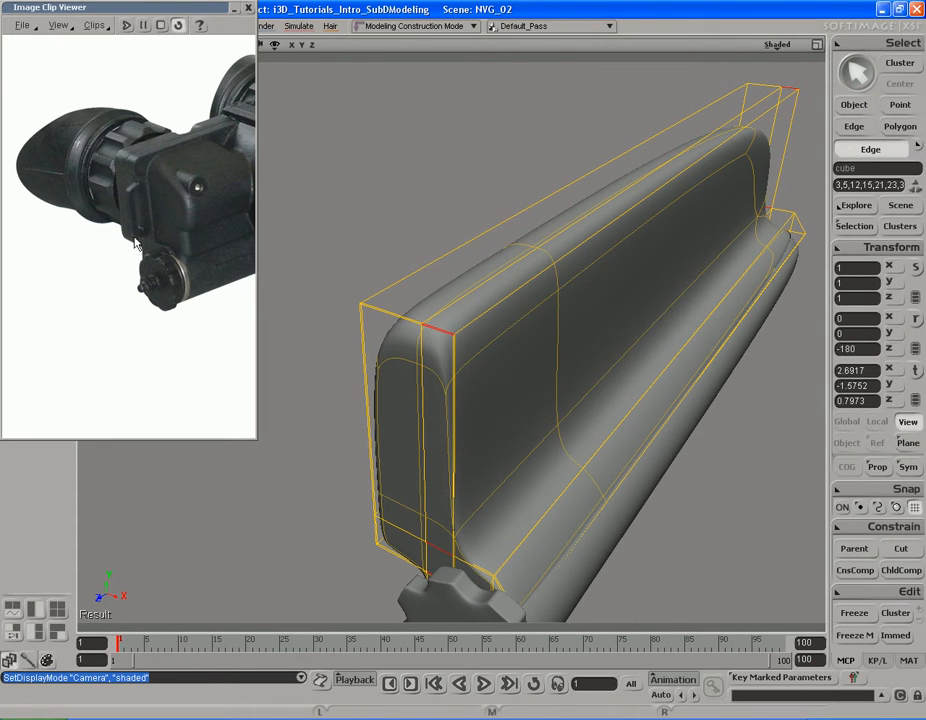
right_click_drag(541, 364, 605, 633)
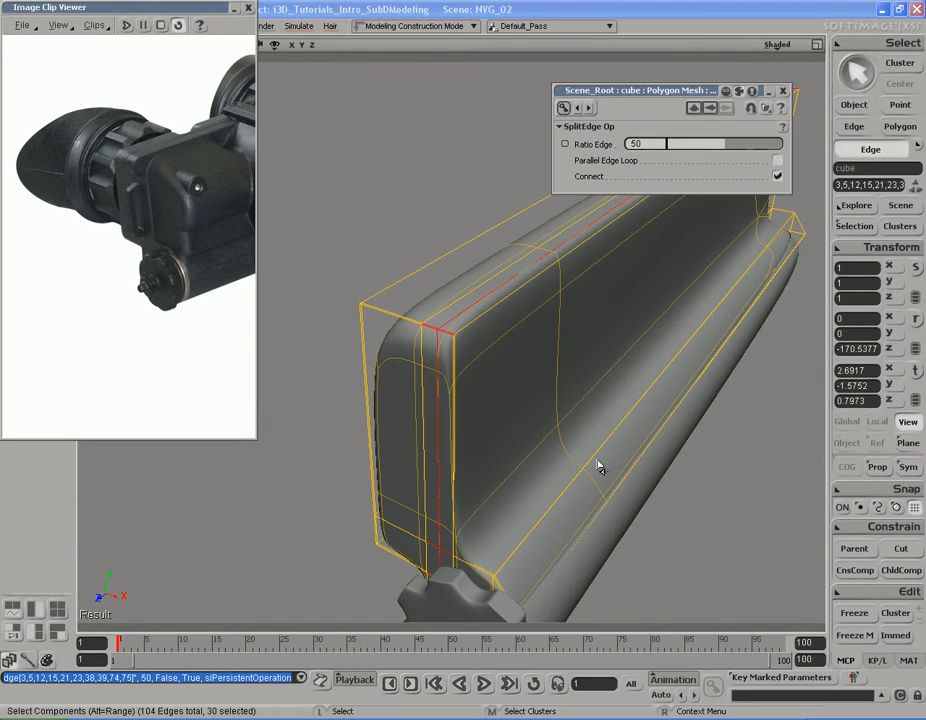
left_click_drag(726, 151, 674, 151)
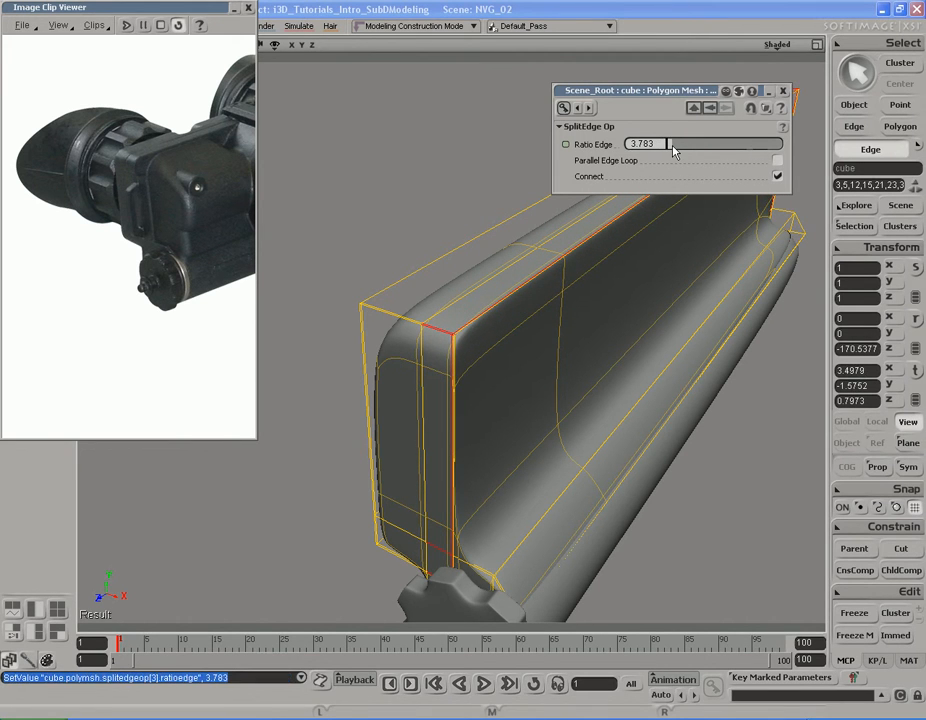
left_click(783, 91)
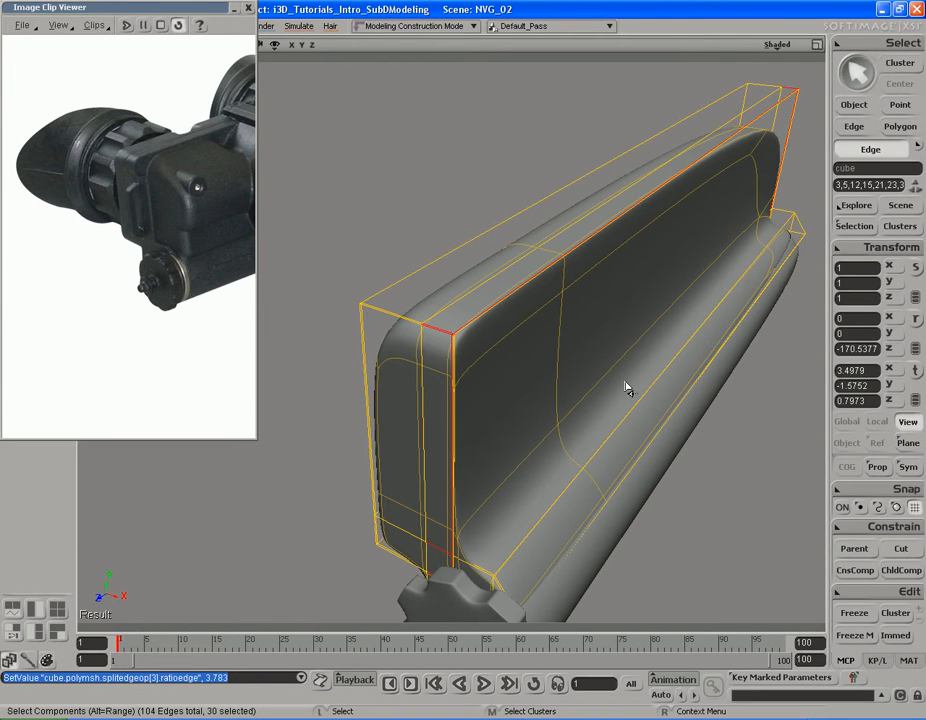
Split the parallel loop of short edges on the cube's side opposite the ledge at a ratio of about 1.9 to sharpen that face's border.
key("s")
mouse_move(612, 399)
right_mouse_down()
mouse_move(593, 399)
mouse_move(603, 400)
right_mouse_up()
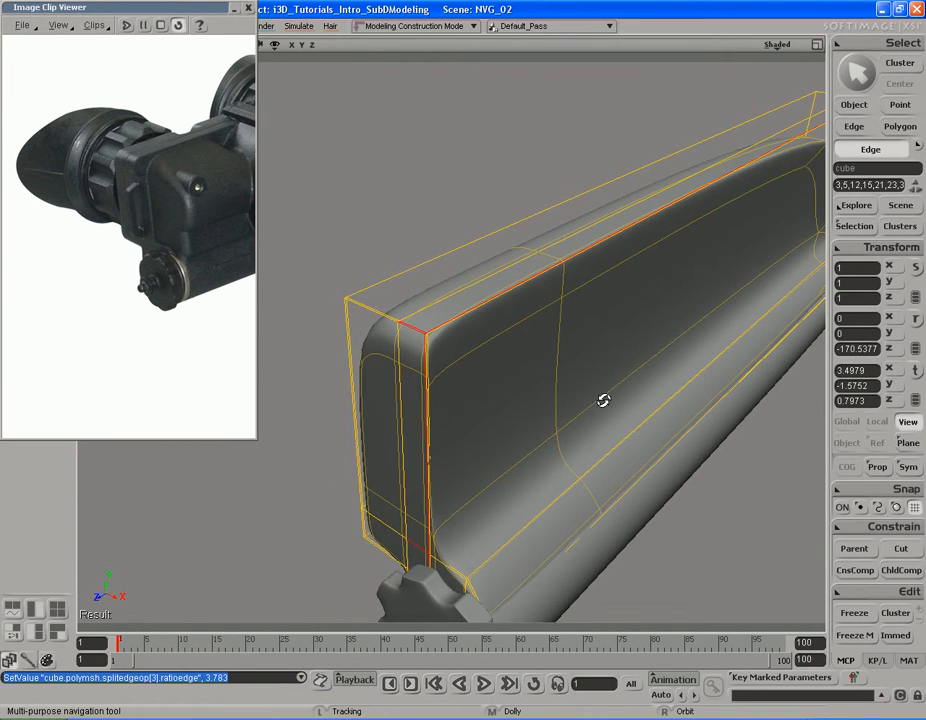
middle_click_drag(603, 400, 583, 411)
mouse_move(583, 411)
left_mouse_down()
mouse_move(577, 316)
mouse_move(599, 345)
mouse_move(576, 392)
left_mouse_up()
mouse_move(576, 392)
right_mouse_down()
mouse_move(568, 378)
mouse_move(578, 378)
right_mouse_up()
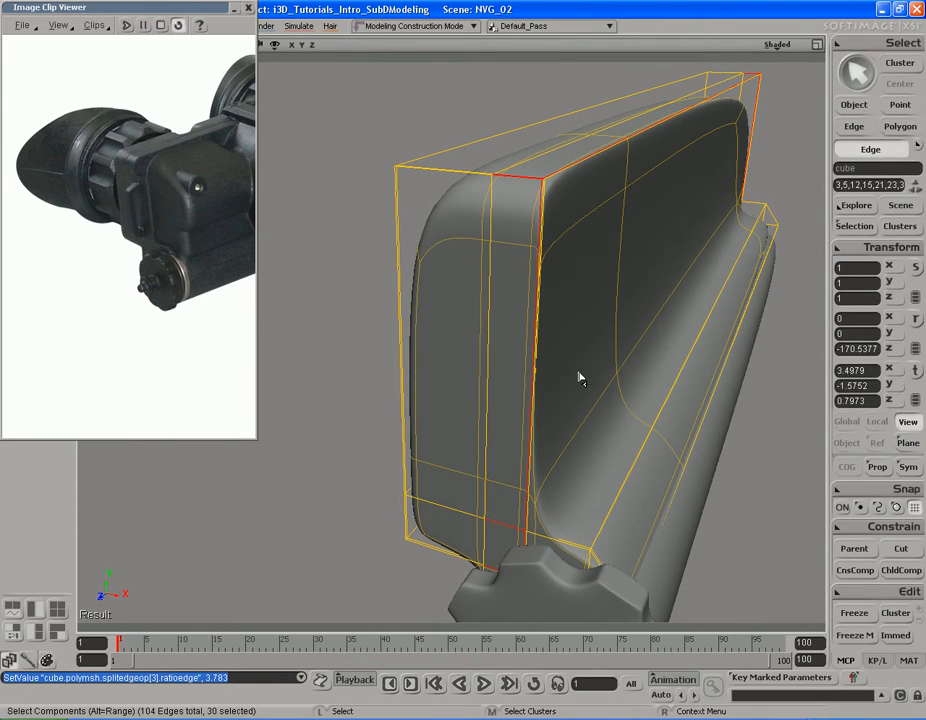
key("s")
right_click_drag(494, 295, 540, 256)
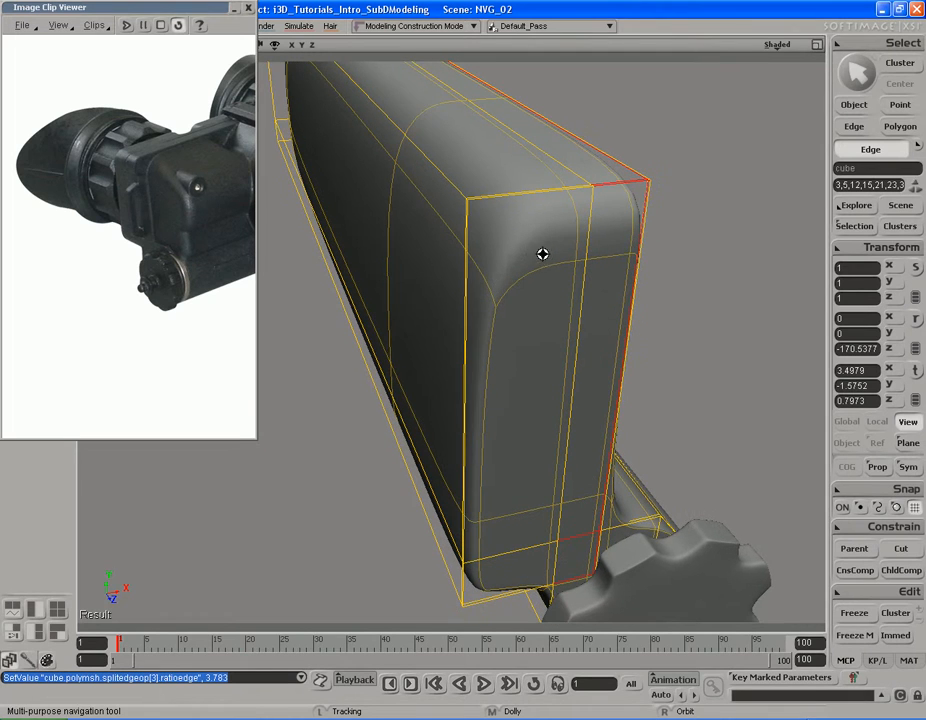
left_click(522, 201)
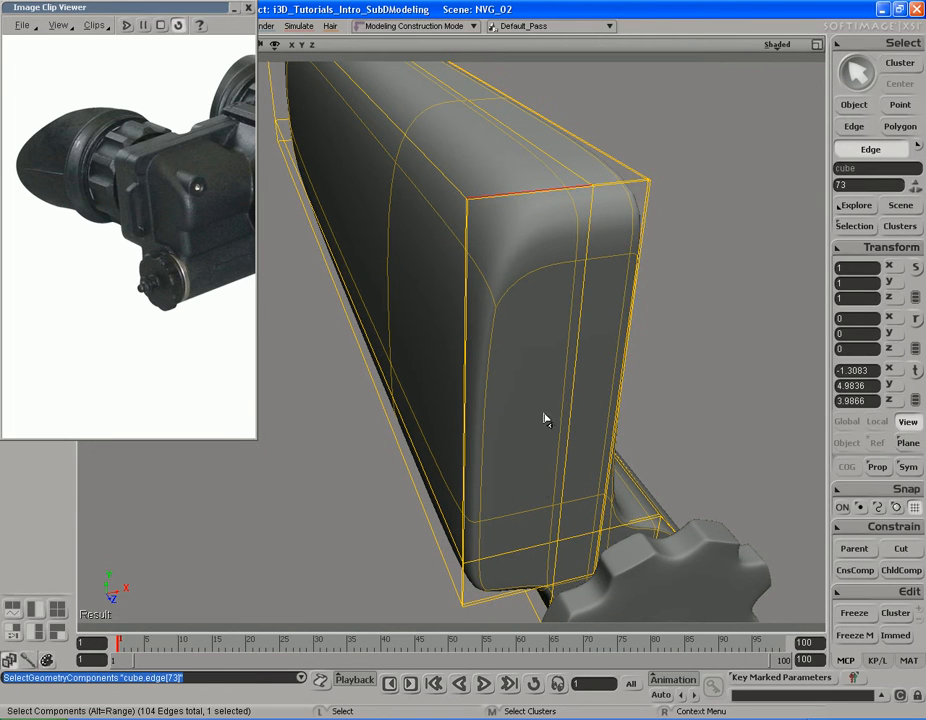
left_click(515, 567, "alt")
key("s")
mouse_move(573, 451)
right_mouse_down()
mouse_move(562, 356)
mouse_move(587, 444)
mouse_move(578, 437)
right_mouse_up()
key("s")
right_click_drag(528, 414, 593, 420)
right_click(612, 45)
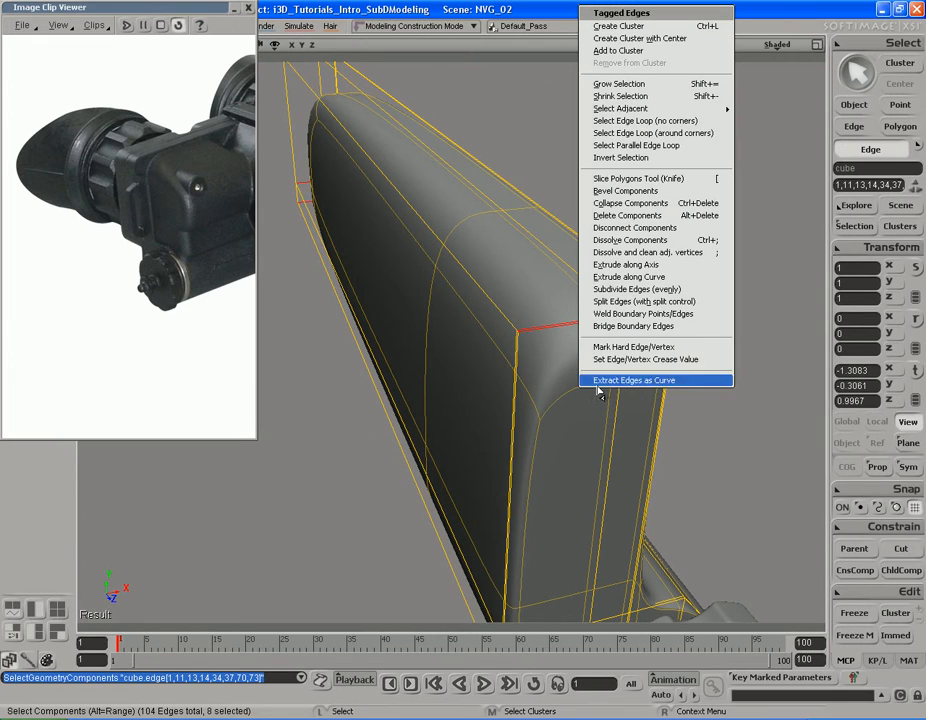
left_click(640, 301)
left_click_drag(713, 150, 673, 148)
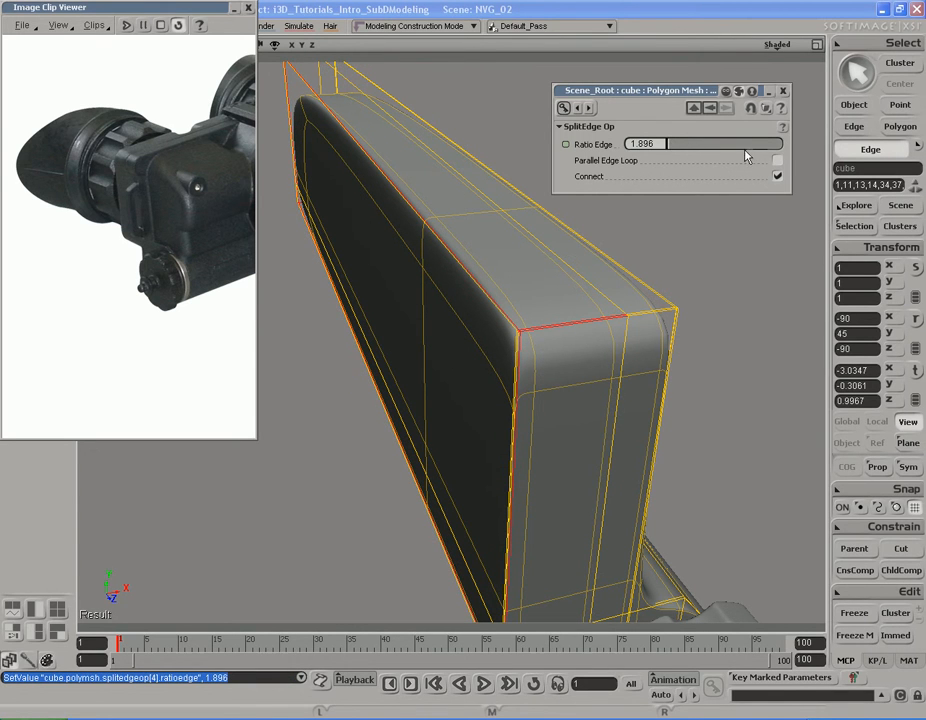
left_click(783, 91)
Examine the sharpened housing from both sides and its underside near the knob.
key("s")
right_click_drag(519, 422, 481, 412)
middle_click_drag(481, 412, 570, 380)
right_click_drag(570, 380, 555, 362)
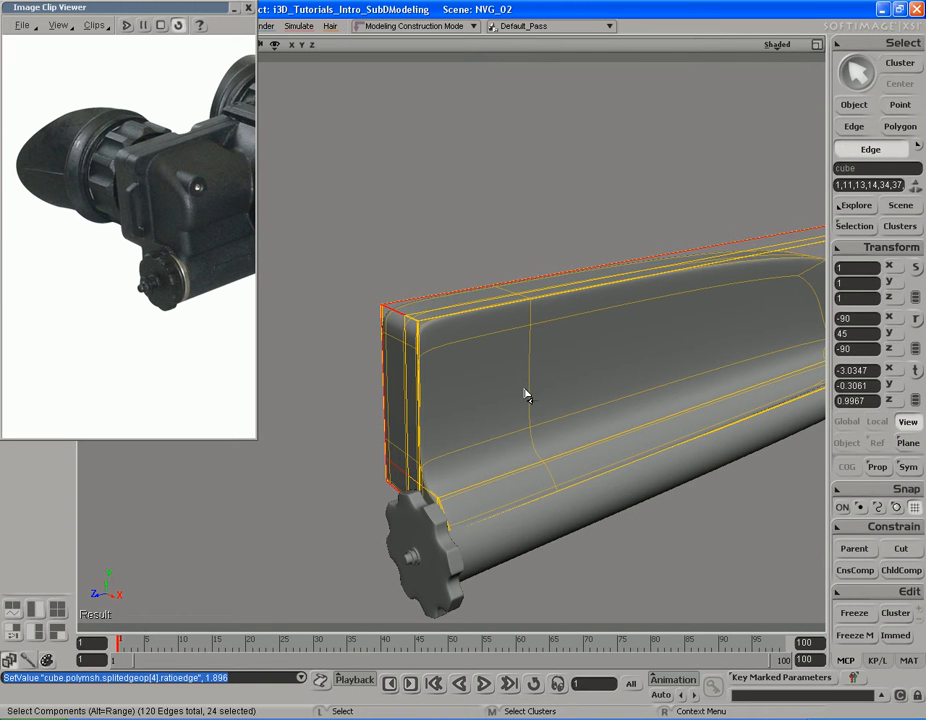
right_click_drag(539, 408, 564, 289)
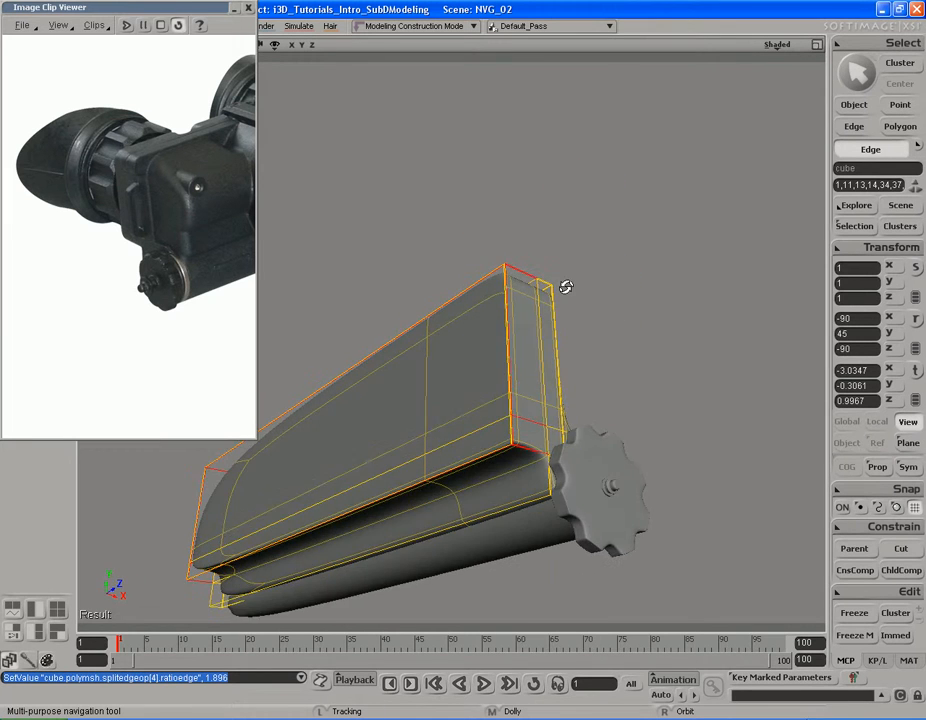
middle_click_drag(637, 393, 472, 373)
left_click_drag(472, 372, 470, 372)
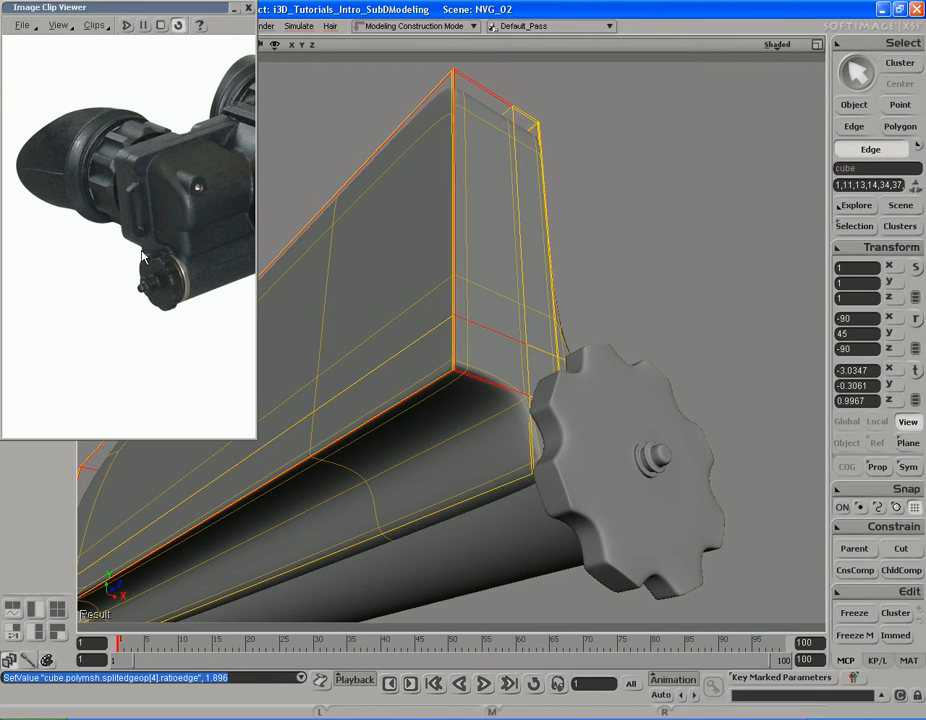
key("s")
right_click_drag(525, 389, 538, 360)
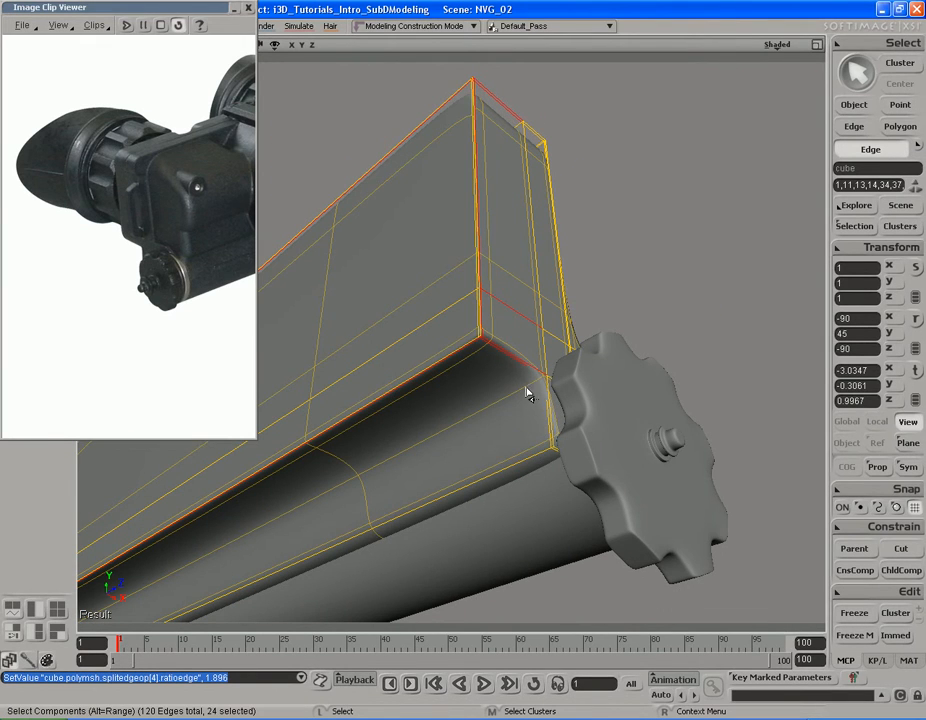
Compare the ledge's knob end and its transition into the housing with the reference photo.
key("s")
right_click_drag(532, 400, 501, 444)
key("s")
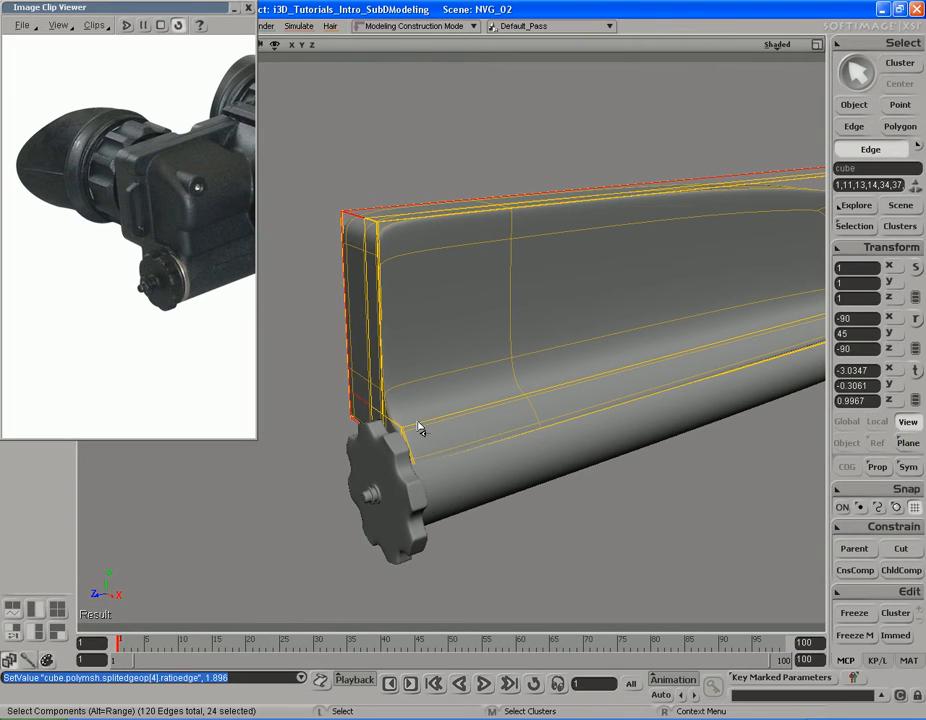
key("s")
middle_click_drag(659, 428, 515, 420)
right_click_drag(515, 420, 571, 433)
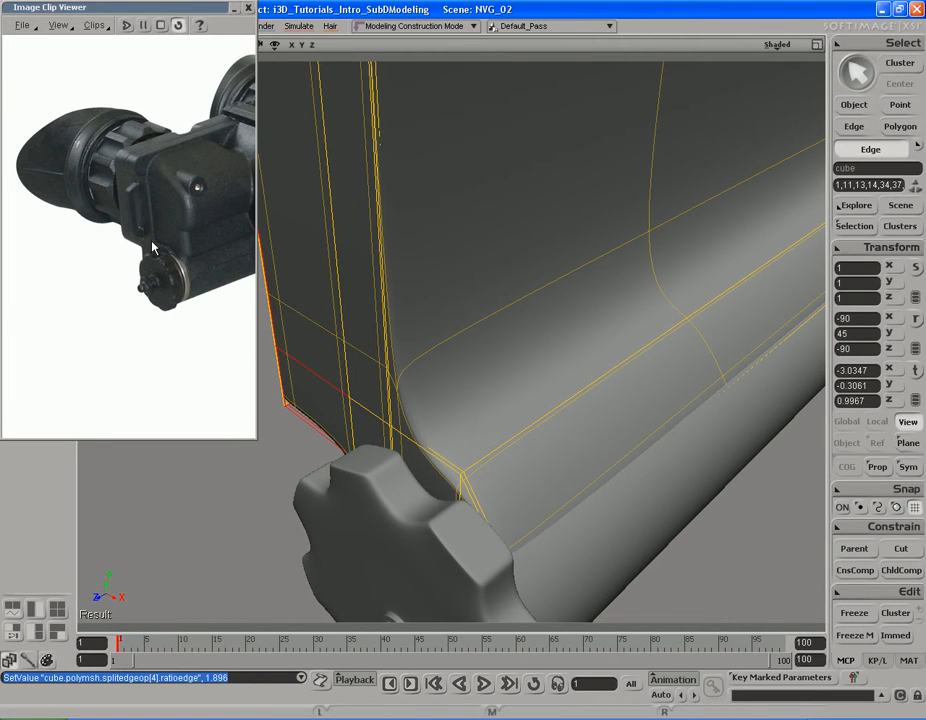
key("s")
right_click_drag(546, 397, 613, 383)
right_click_drag(484, 343, 508, 378)
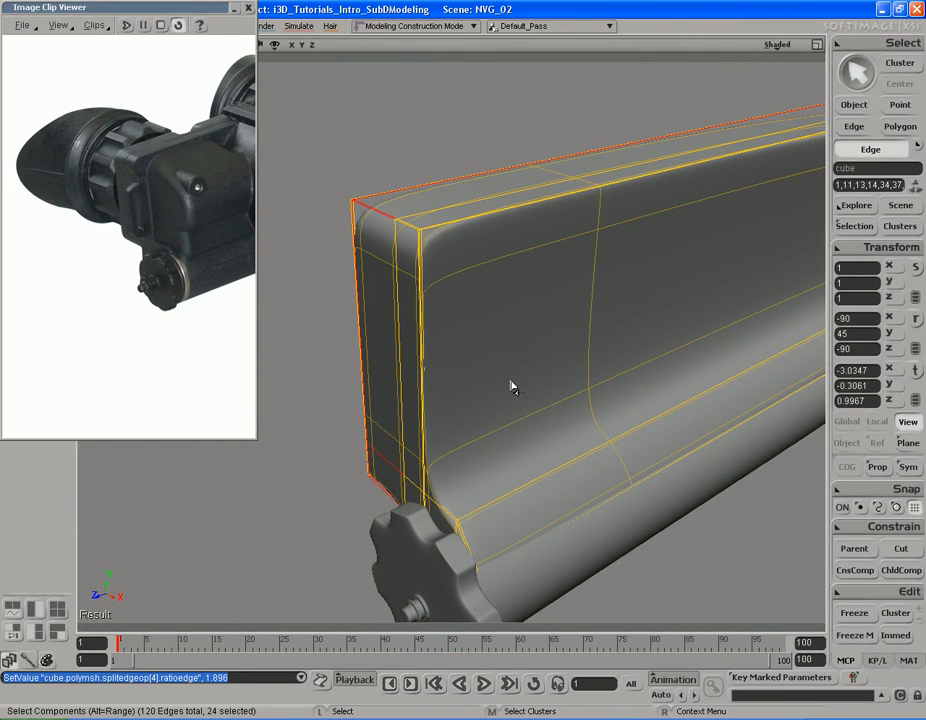
Split the parallel loop of short edges across the ledge's sloped outer face at a ratio of about 1.9, with Connect enabled.
key("s")
right_click_drag(608, 376, 483, 407)
key("s")
right_click_drag(554, 488, 505, 449)
key("e")
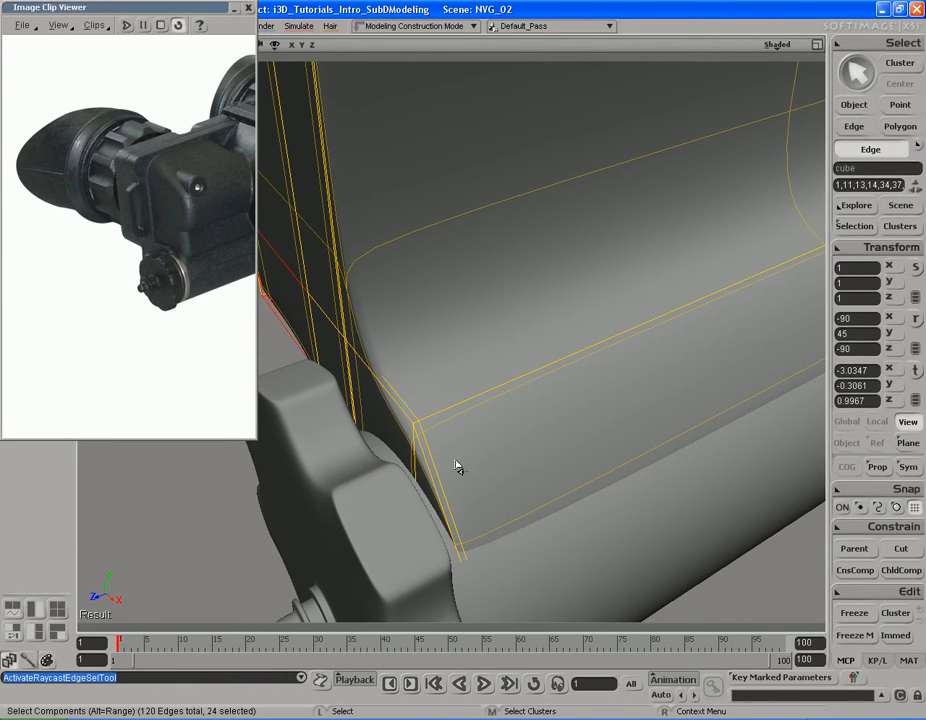
left_click(444, 480)
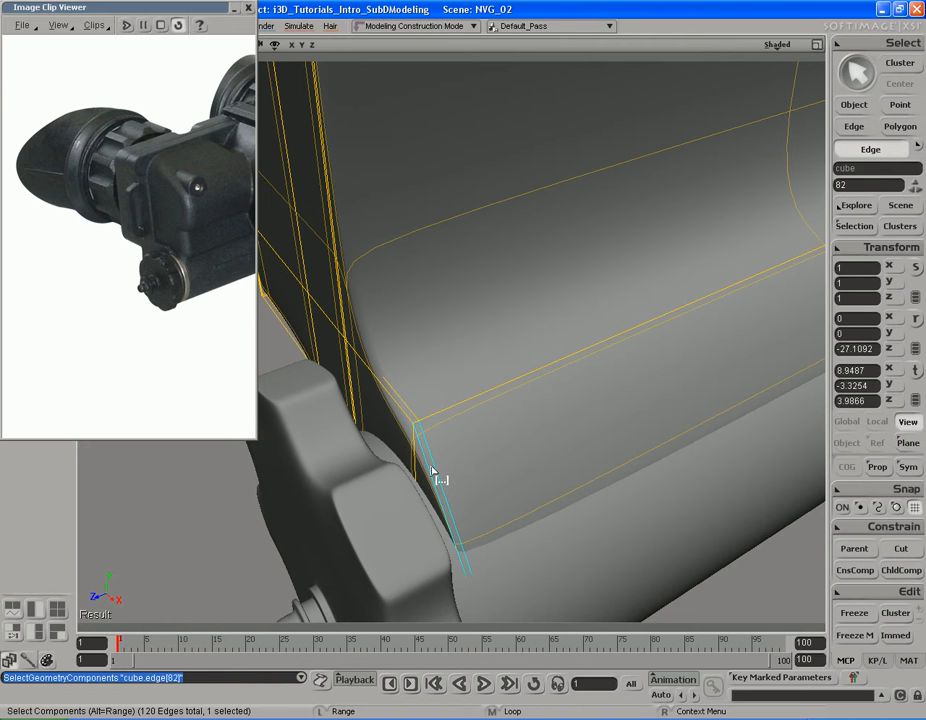
middle_click(433, 471, "alt")
right_click_drag(508, 469, 664, 345)
right_click_drag(735, 321, 595, 399)
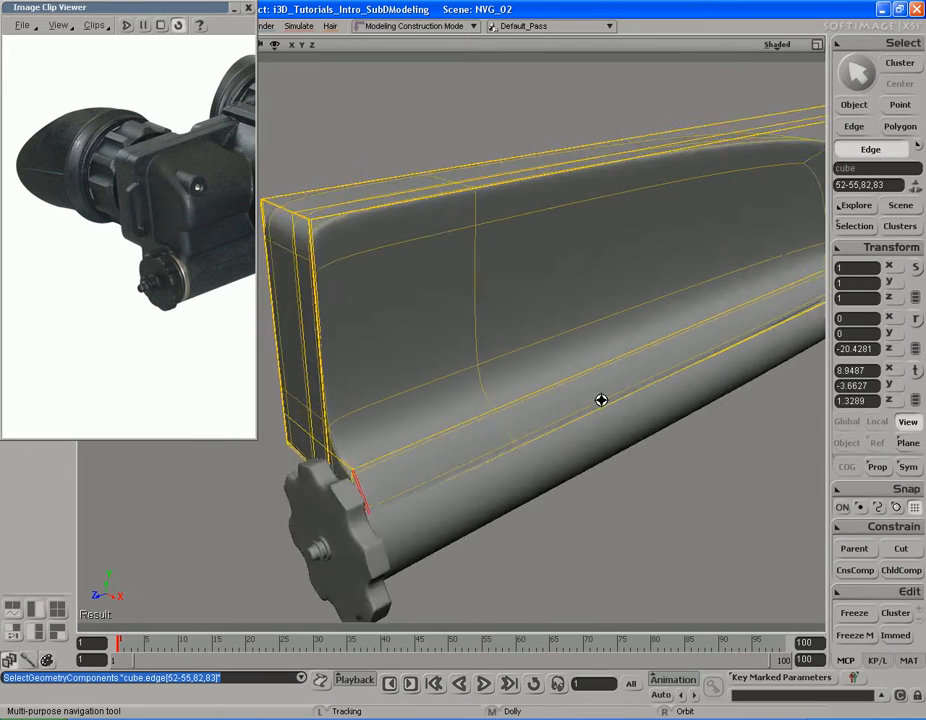
middle_click_drag(595, 399, 527, 438)
left_click_drag(527, 438, 523, 403)
right_click(518, 382)
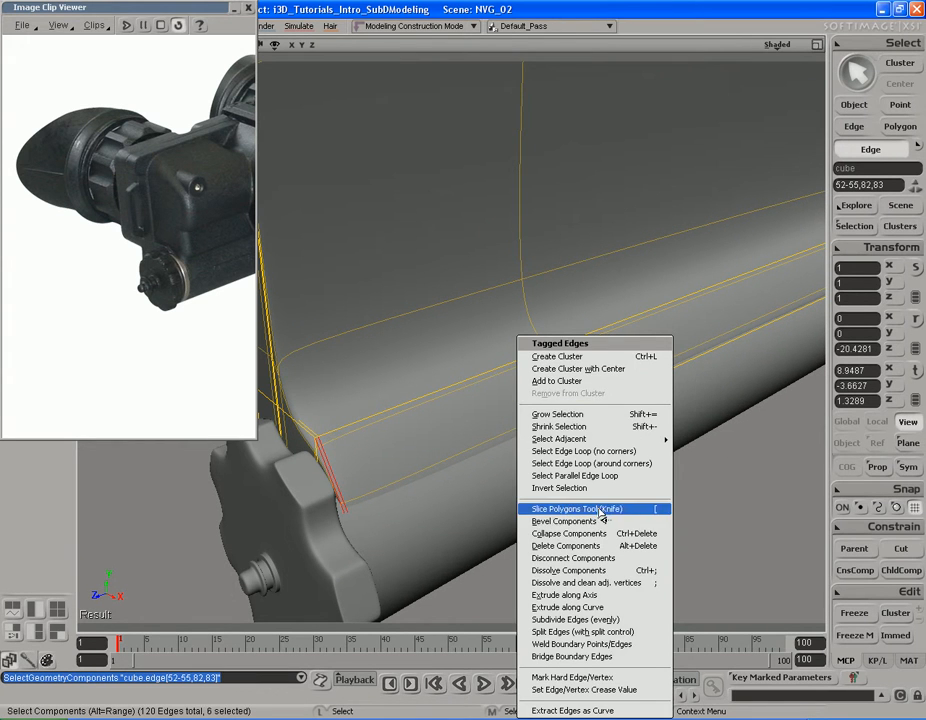
left_click(576, 632)
mouse_move(672, 145)
left_mouse_down()
mouse_move(690, 149)
mouse_move(670, 152)
left_mouse_up()
left_click_drag(672, 151, 673, 148)
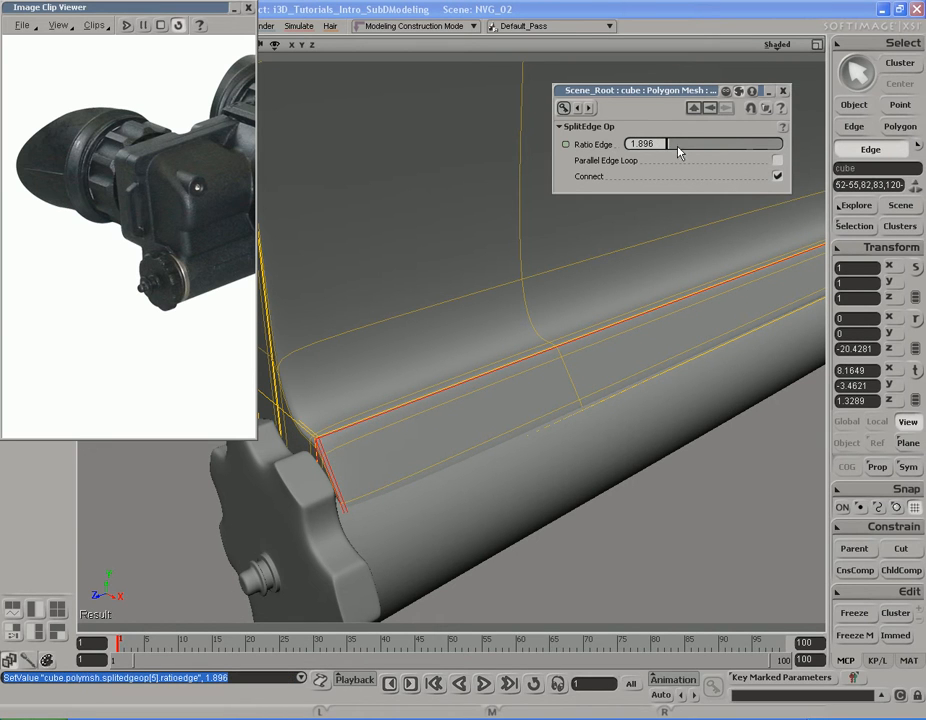
left_click(785, 91)
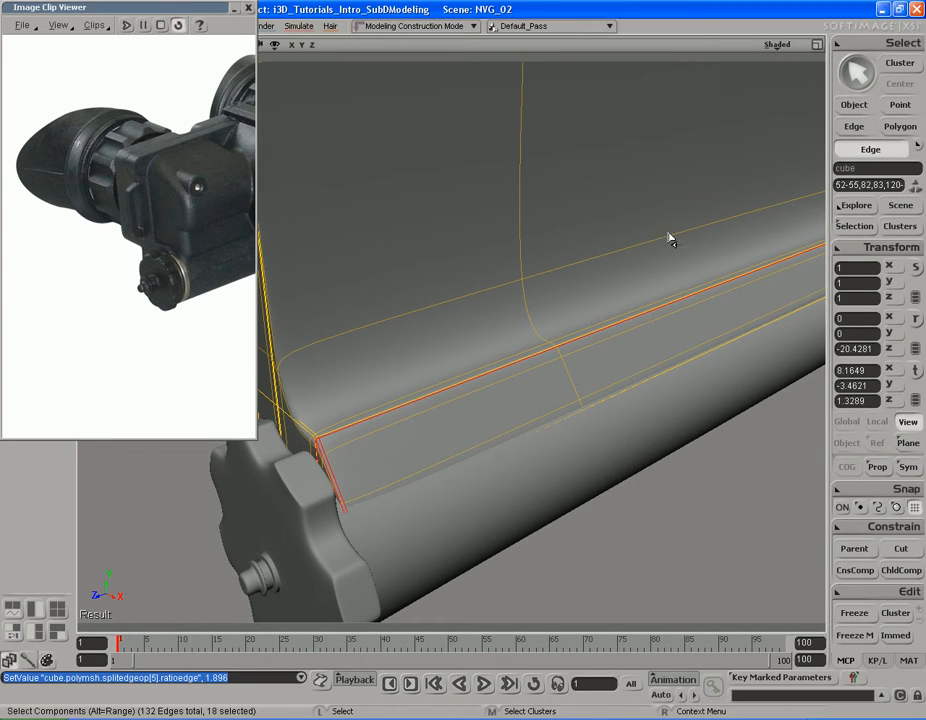
Split the parallel loop of short edges crossing the ledge's top surface between the housing wall and the ledge's outer edge.
key("s")
left_click_drag(362, 485, 498, 453)
middle_click_drag(498, 453, 572, 451)
right_click_drag(514, 451, 519, 478)
key("s")
right_click_drag(457, 503, 469, 463)
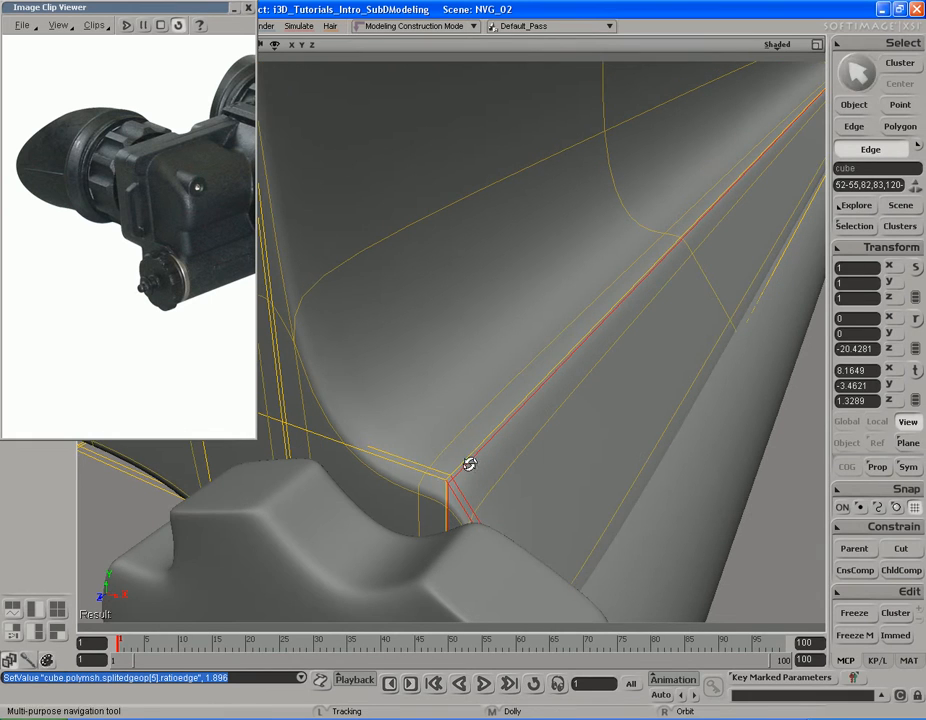
left_click(436, 475)
key("alt")
left_click(433, 484, "alt")
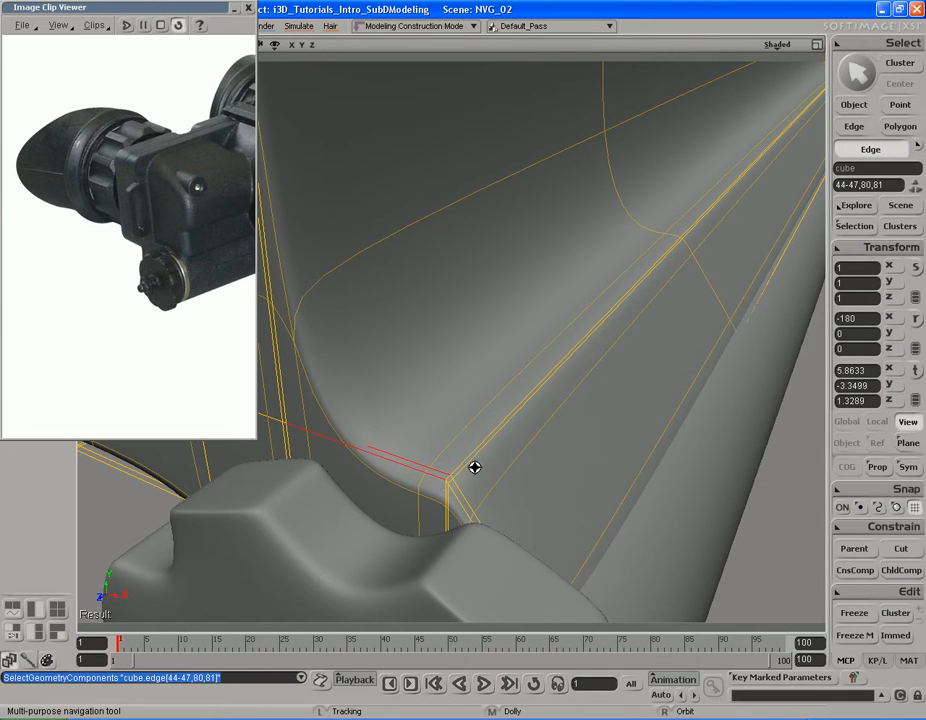
key("s")
middle_click_drag(468, 473, 767, 413)
left_click_drag(709, 306, 697, 349)
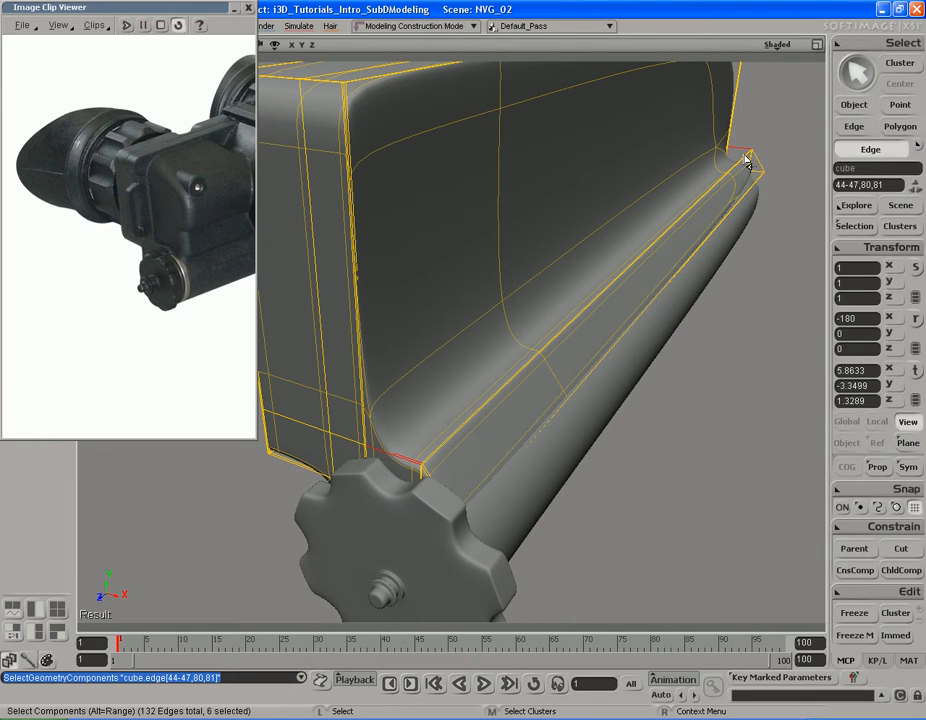
right_click(535, 424)
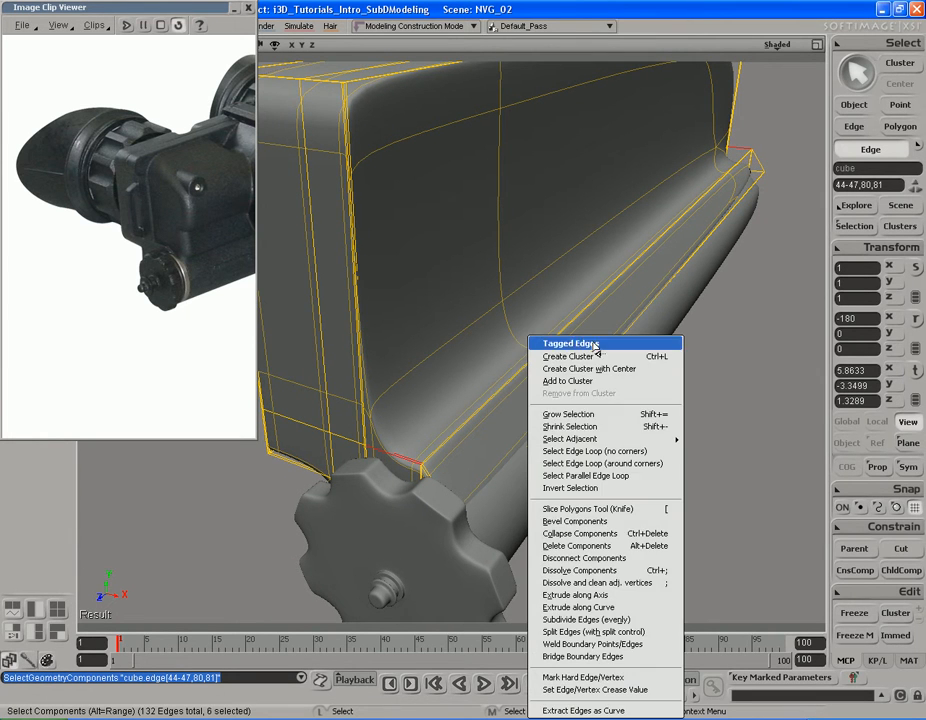
left_click(598, 633)
Set the ledge top's split ratio to about 98.1 so the new loop lies close to the ledge's outer edge.
key("s")
middle_click_drag(598, 453, 446, 453)
left_click_drag(446, 453, 452, 379)
key("s")
middle_click_drag(680, 414, 468, 430)
left_click_drag(468, 430, 542, 415)
left_click_drag(682, 144, 782, 151)
left_click(783, 91)
Render a preview region over the housing's knob end to inspect the sharpened corners and ledge.
key("s")
right_click_drag(655, 320, 785, 284)
key("s")
right_click_drag(728, 283, 607, 293)
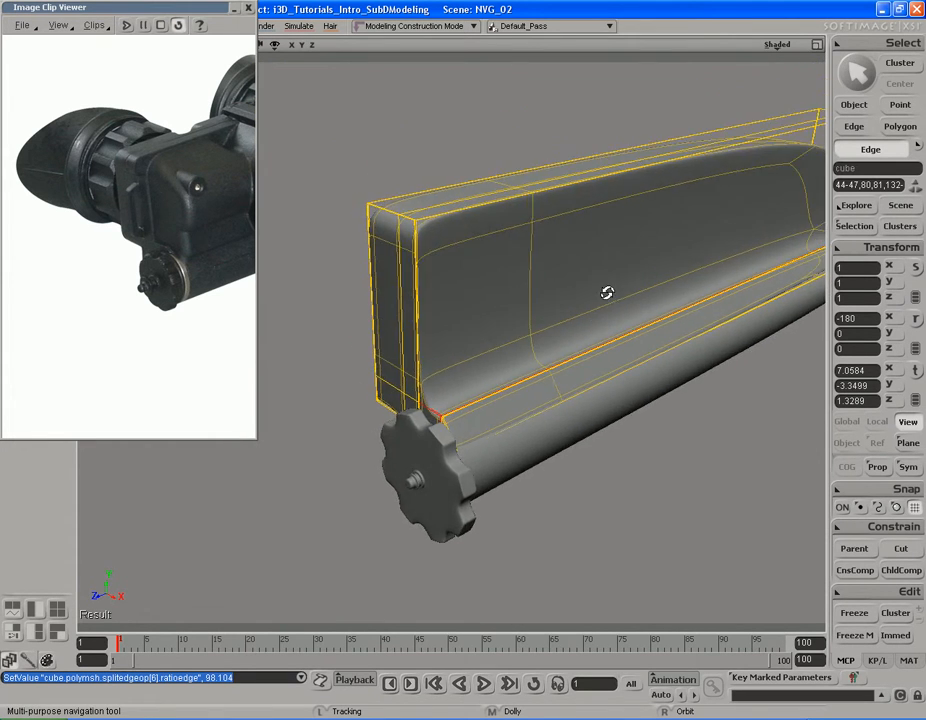
key("q")
left_click_drag(322, 168, 553, 519)
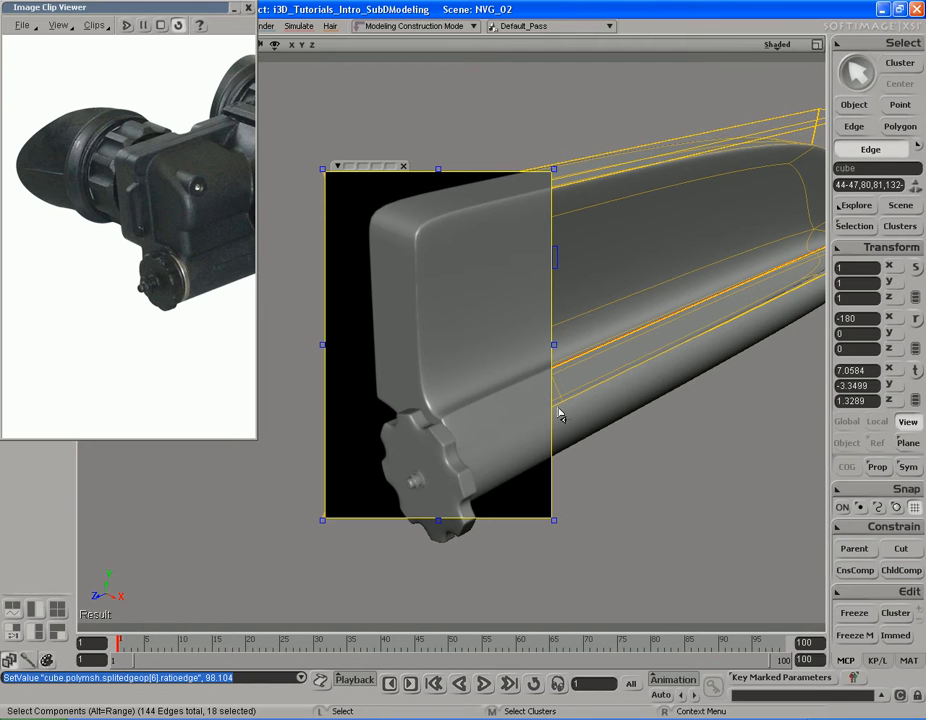
key("q")
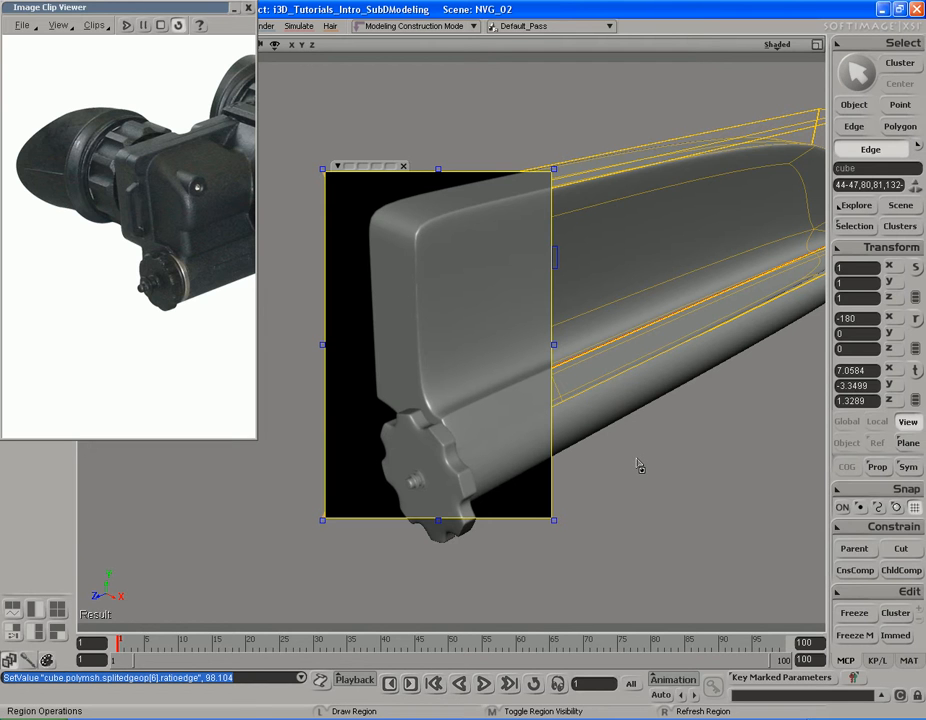
Render a preview region over the back of the housing's knob end to inspect its rear corners and edges.
middle_click(638, 464)
key("s")
left_click_drag(548, 301, 601, 338)
right_click_drag(601, 338, 582, 350)
middle_click_drag(635, 357, 487, 411)
left_click_drag(487, 412, 492, 379)
right_click_drag(492, 379, 612, 252)
key("q")
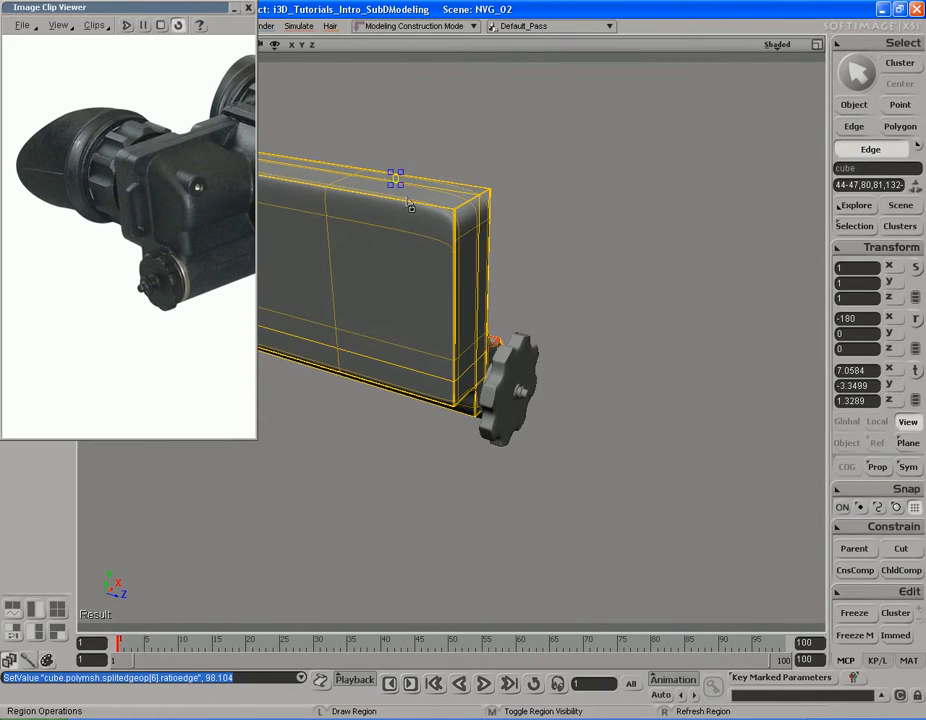
left_click_drag(393, 175, 585, 469)
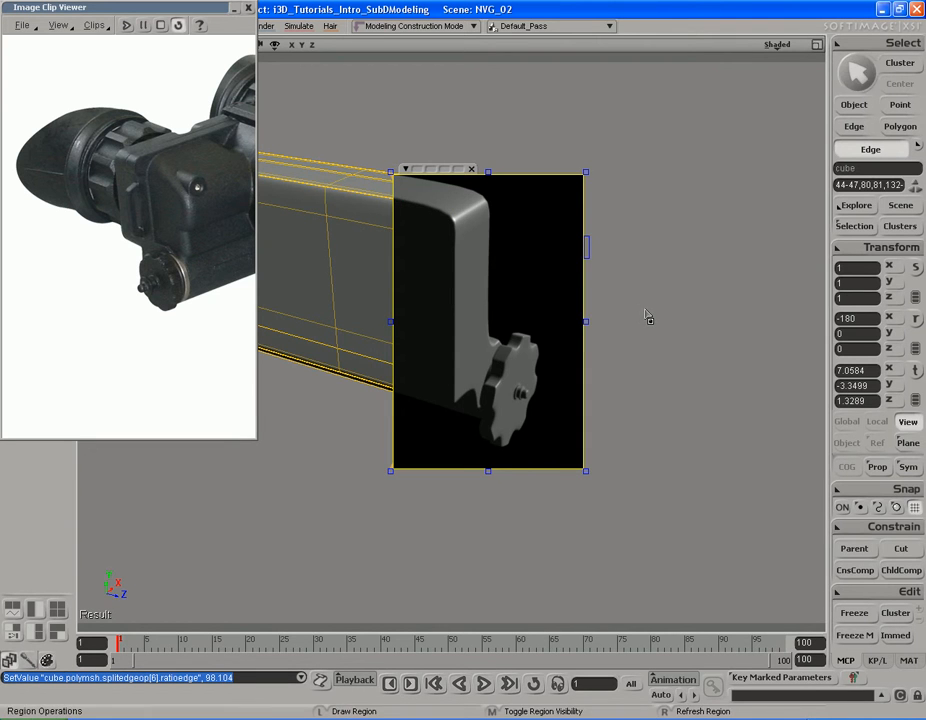
key("q")
Examine the overall shape of the housing's front wall, ledge and cylinder from several angles.
key("s")
right_click_drag(712, 327, 577, 320)
middle_click_drag(577, 320, 652, 285)
right_click_drag(652, 284, 590, 316)
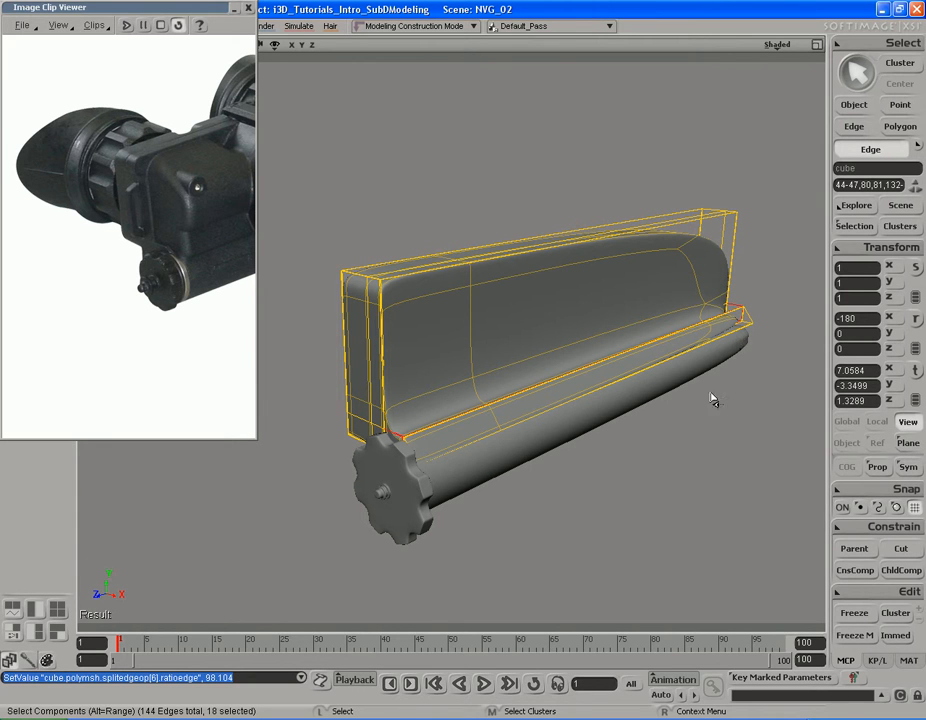
key("s")
left_click_drag(620, 362, 626, 384)
middle_click_drag(653, 335, 624, 345)
left_click_drag(624, 345, 621, 331)
right_click_drag(621, 331, 621, 342)
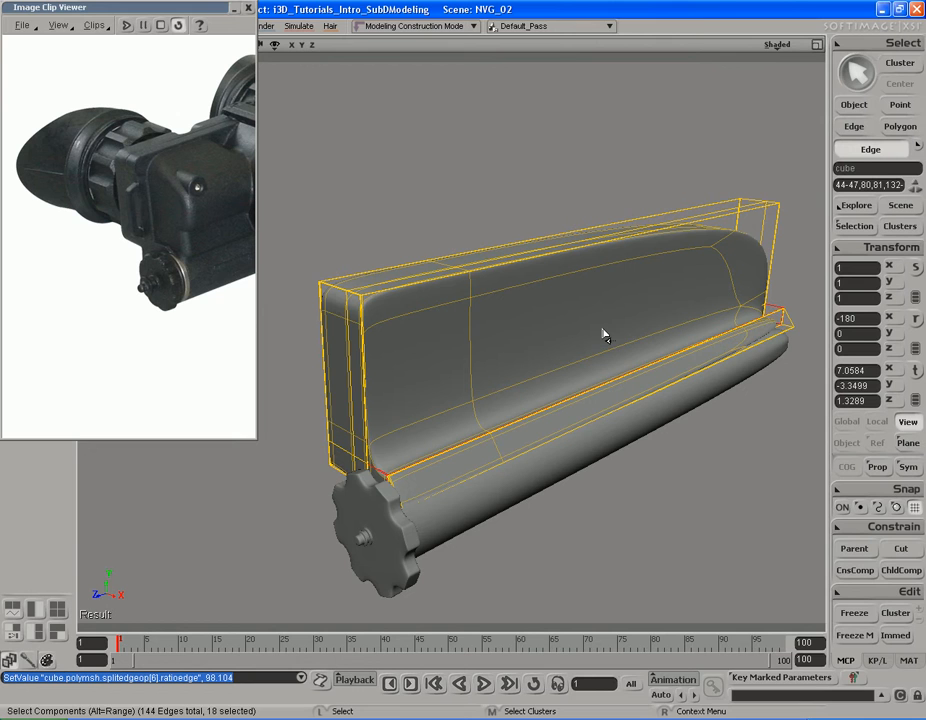
key("s")
right_click_drag(556, 327, 565, 340)
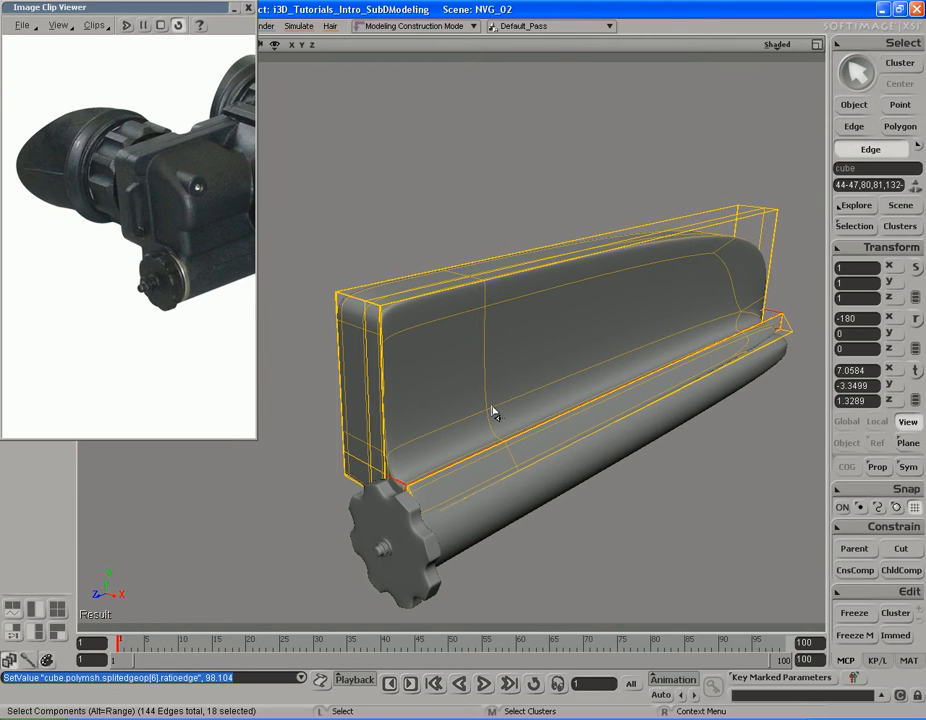
key("s")
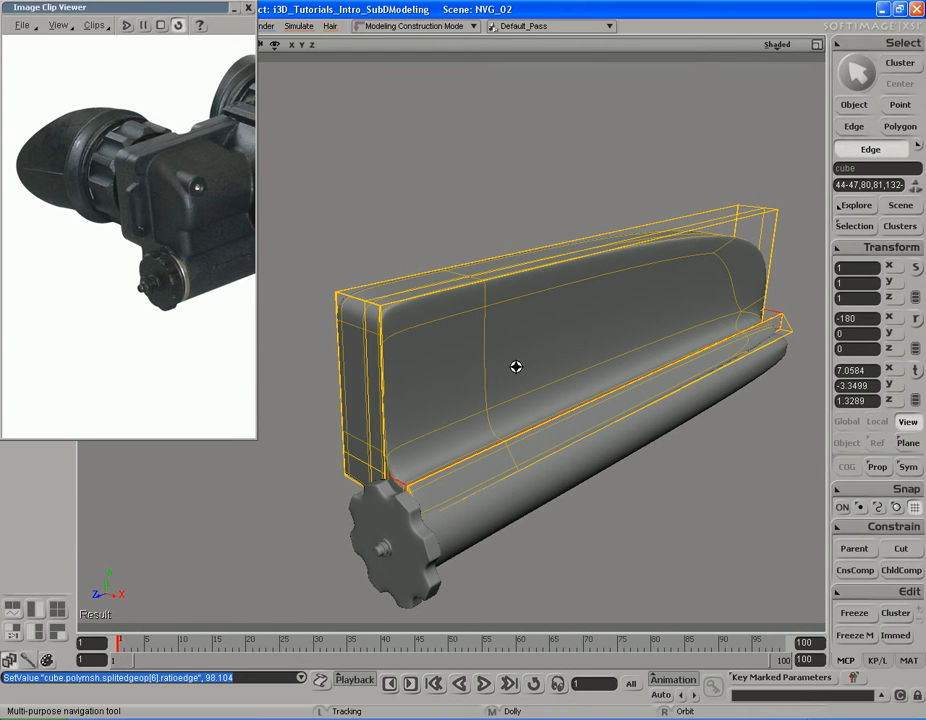
right_click_drag(515, 368, 514, 379)
Resize the reference image viewer to show the boxy side compartment and compare it with the housing model.
left_click_drag(255, 440, 518, 442)
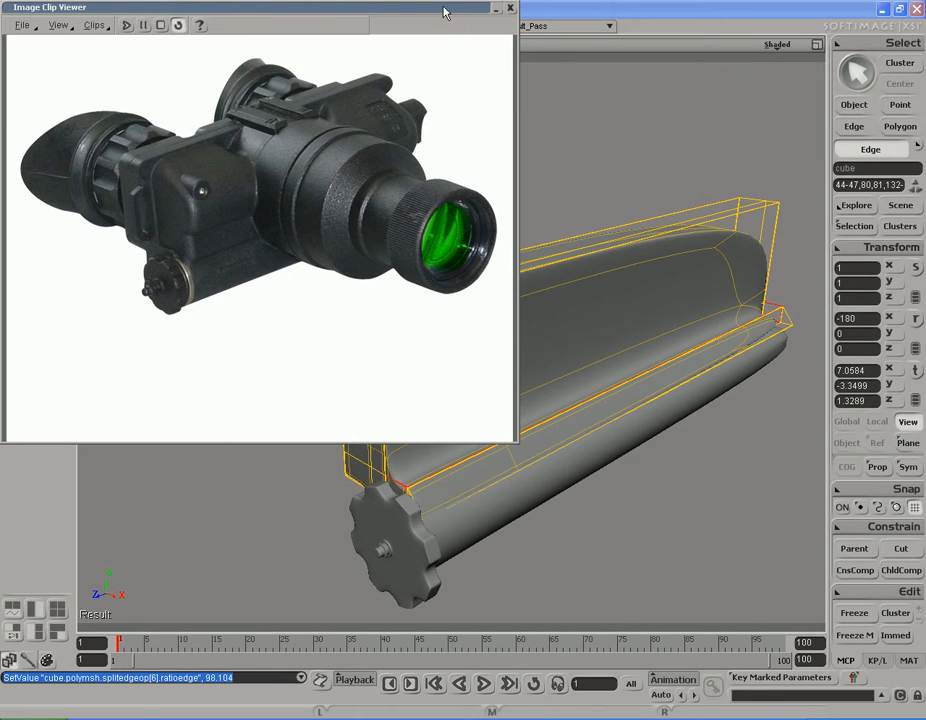
left_click_drag(515, 441, 260, 402)
key("s")
right_click_drag(518, 409, 565, 368)
right_click_drag(510, 389, 541, 372)
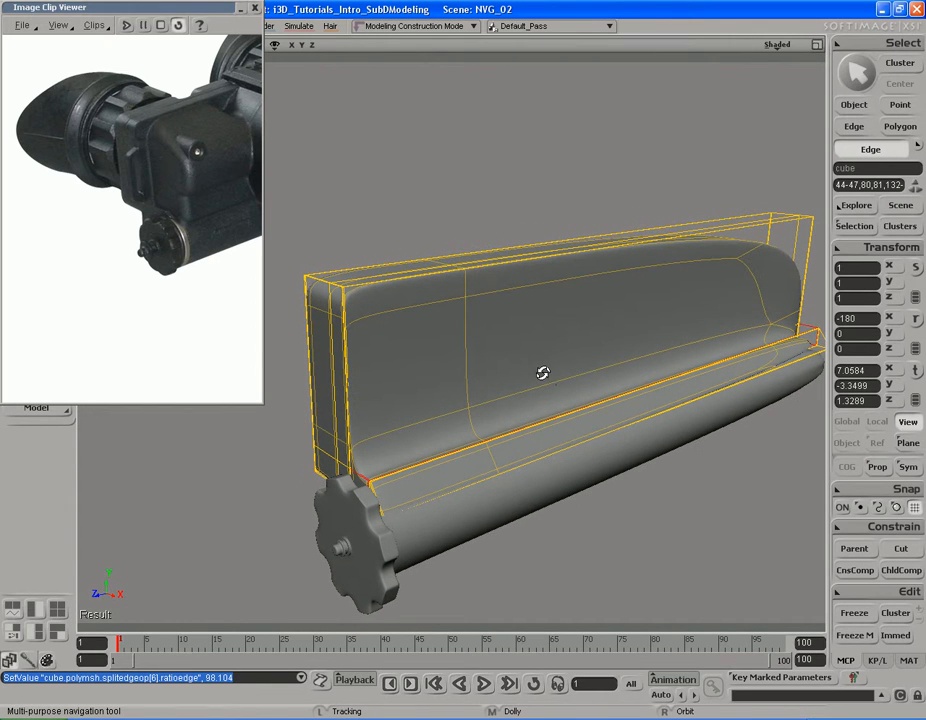
left_click_drag(261, 380, 317, 378)
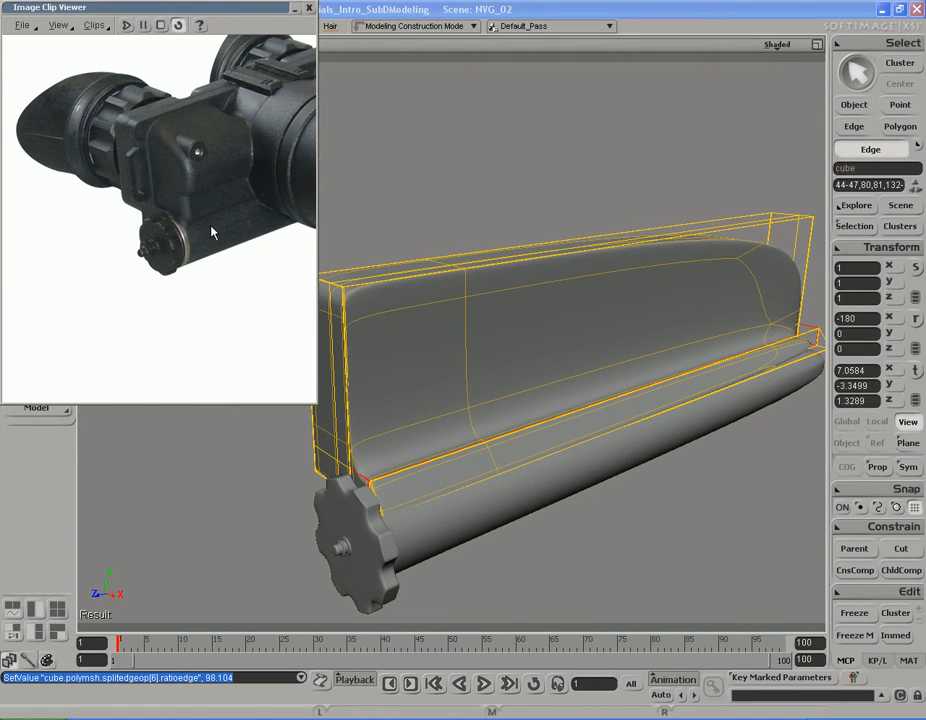
key("s")
left_click_drag(468, 396, 502, 371)
middle_click_drag(513, 368, 544, 372)
left_click_drag(536, 386, 533, 376)
right_click_drag(533, 376, 535, 376)
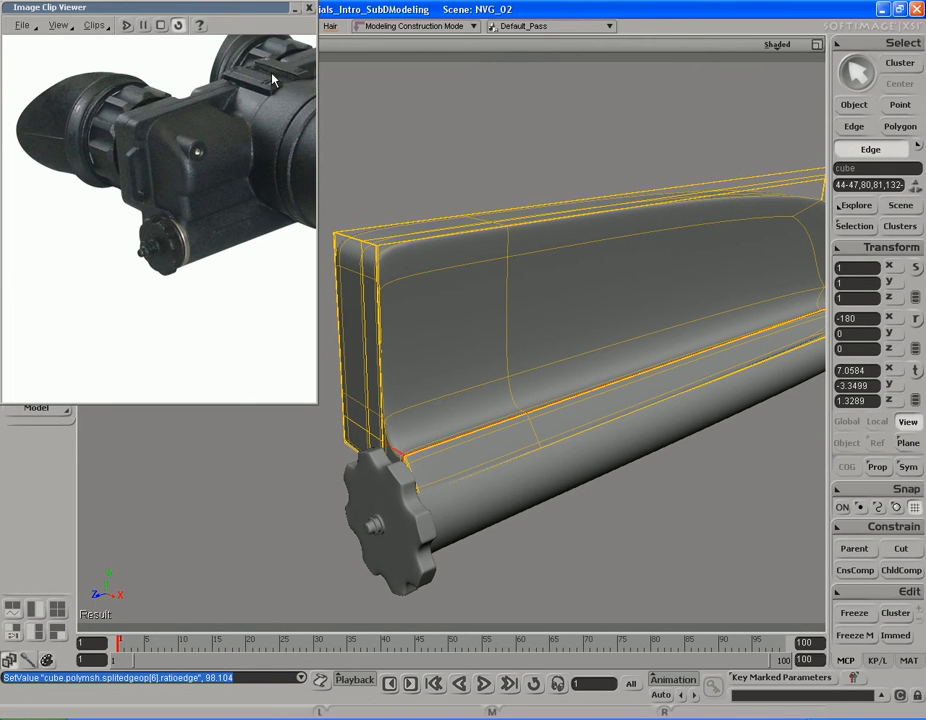
Create a polygon mesh cube primitive as the base for the side compartment, keeping the reference photo in view.
left_click_drag(249, 14, 328, 89)
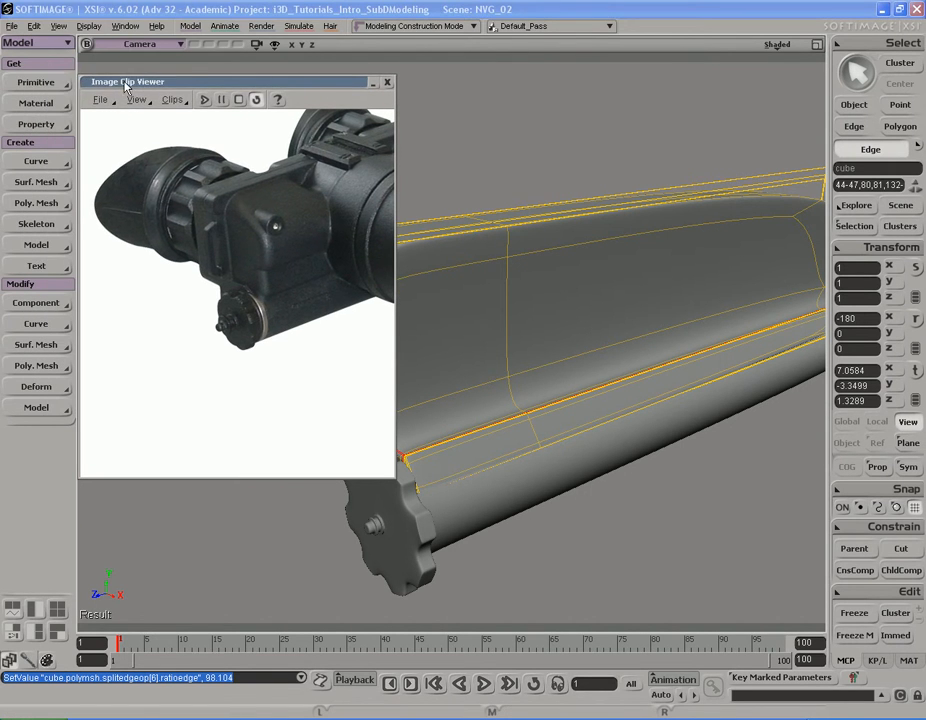
left_click(53, 84)
mouse_move(113, 108)
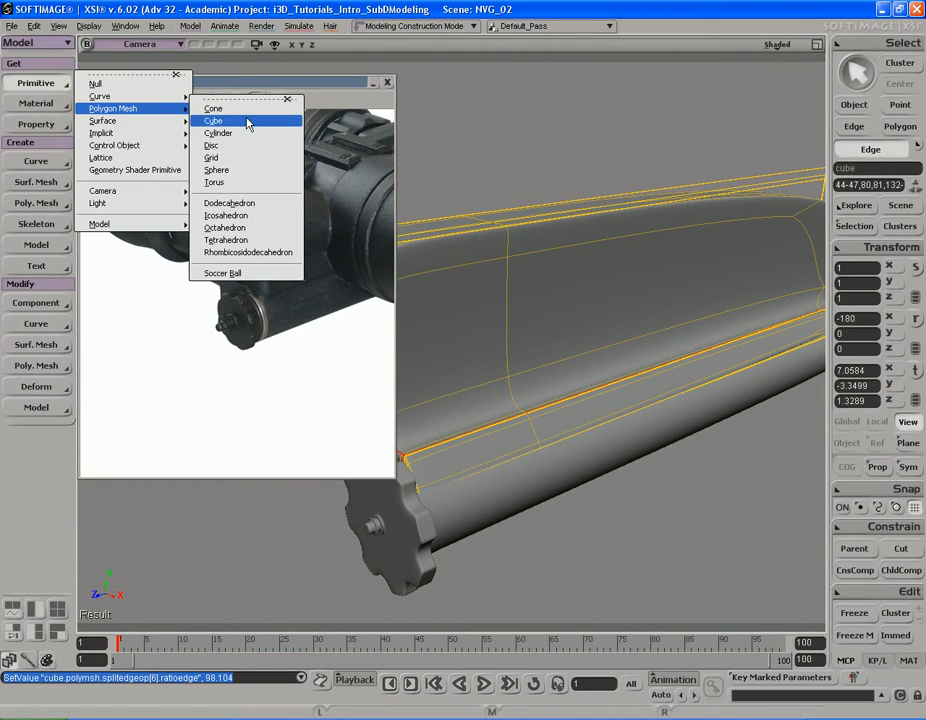
left_click(252, 120)
left_click_drag(333, 87, 256, 13)
left_click(537, 110)
Scale the cube to about 0.47, 0.47 and 2.33 in X, Y and Z and raise it to about 2.94 in Y.
key("s")
middle_click_drag(490, 331, 622, 316)
left_click_drag(643, 305, 609, 315)
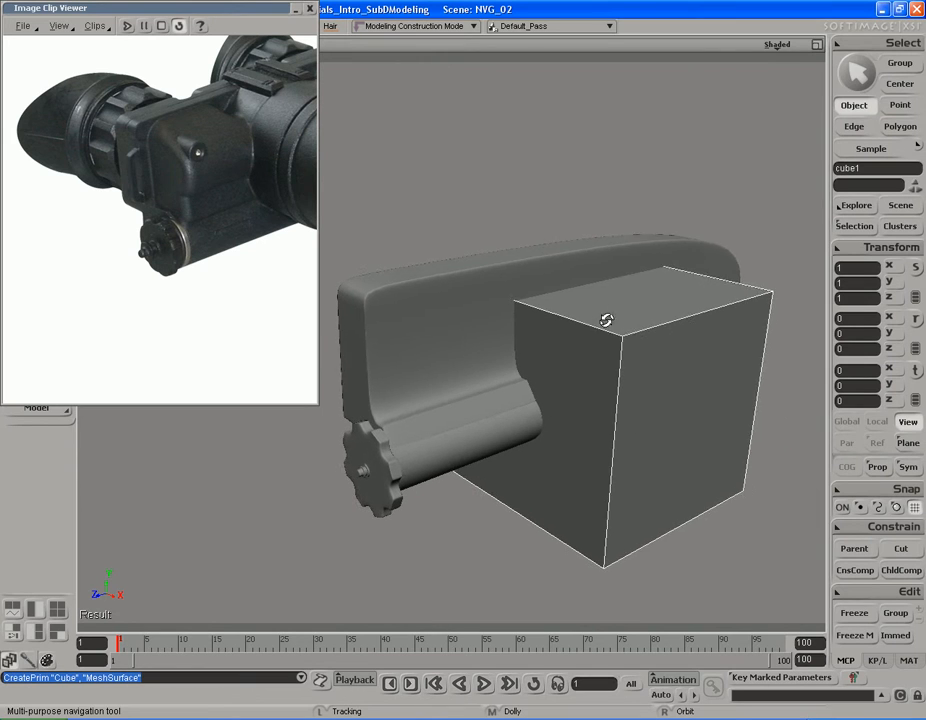
right_click_drag(609, 315, 607, 311)
key("x")
mouse_move(734, 347)
left_mouse_down()
mouse_move(754, 314)
mouse_move(704, 400)
mouse_move(725, 330)
left_mouse_up()
key("v")
key("s")
right_click_drag(728, 335, 720, 299)
key("x")
middle_click_drag(524, 294, 340, 268)
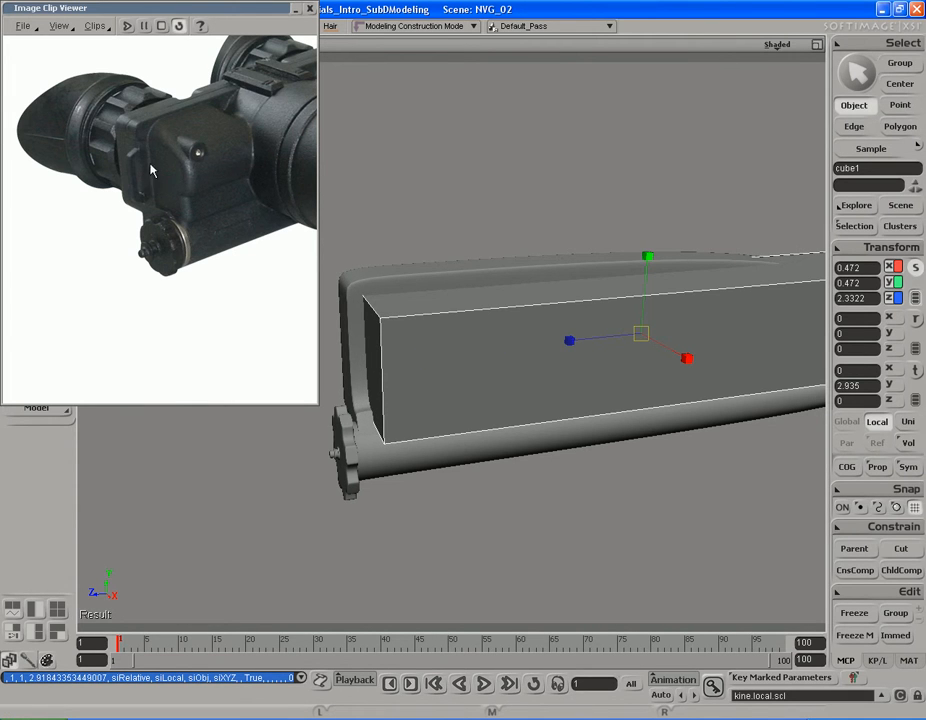
Scale the new block in height to about 0.53 in Y to match the housing wall.
middle_click_drag(549, 243, 550, 244)
key("s")
right_click_drag(545, 248, 568, 240)
mouse_move(568, 242)
middle_mouse_down()
mouse_move(562, 252)
mouse_move(564, 242)
middle_mouse_up()
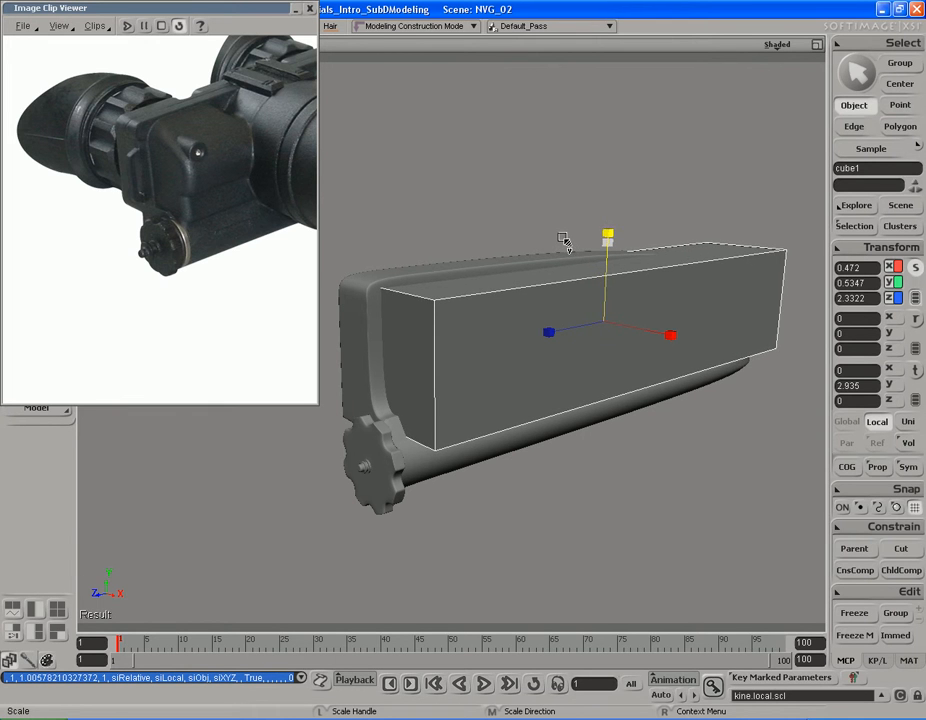
key("s")
right_click_drag(494, 223, 529, 222)
key("space")
key("s")
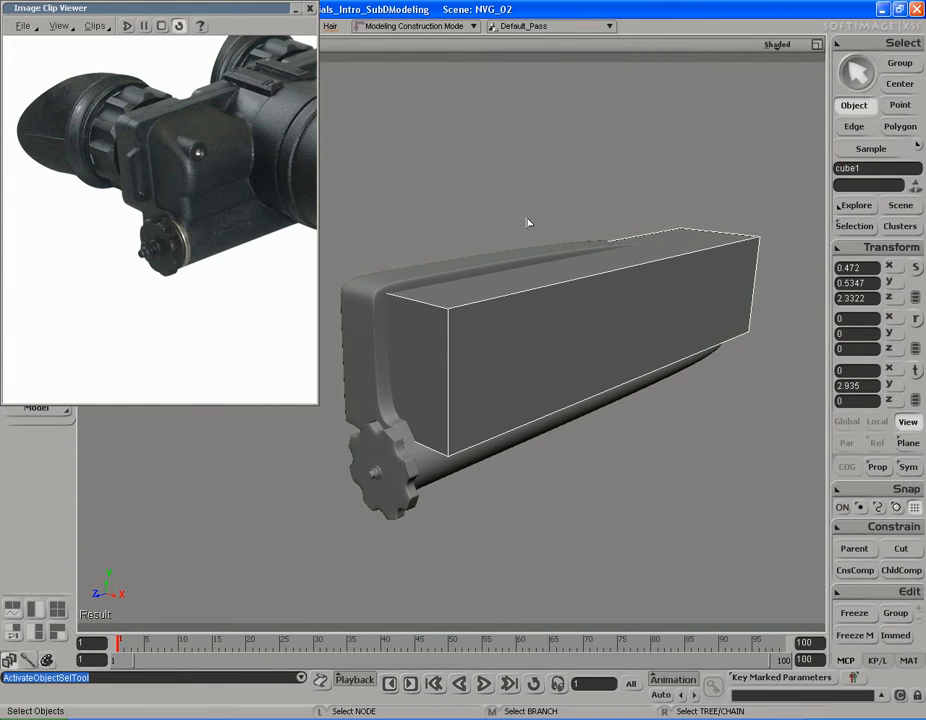
Move the block outward from the housing wall to about 1.1 in X.
key("s")
right_click_drag(527, 290, 534, 281)
middle_click_drag(595, 293, 550, 296)
right_click_drag(550, 296, 599, 283)
key("s")
key("v")
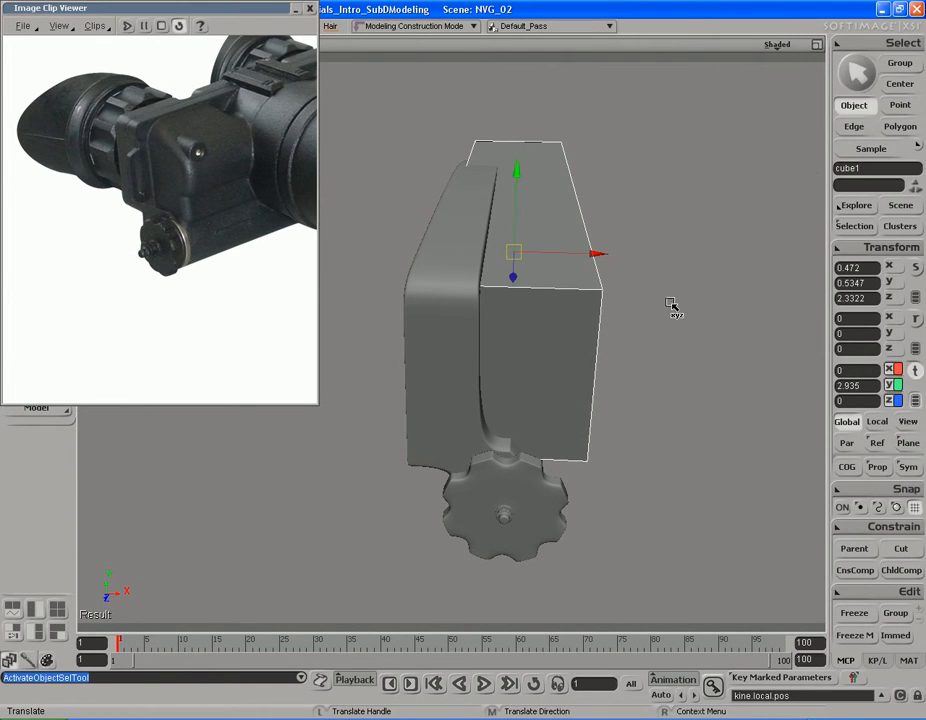
left_click_drag(626, 310, 644, 306)
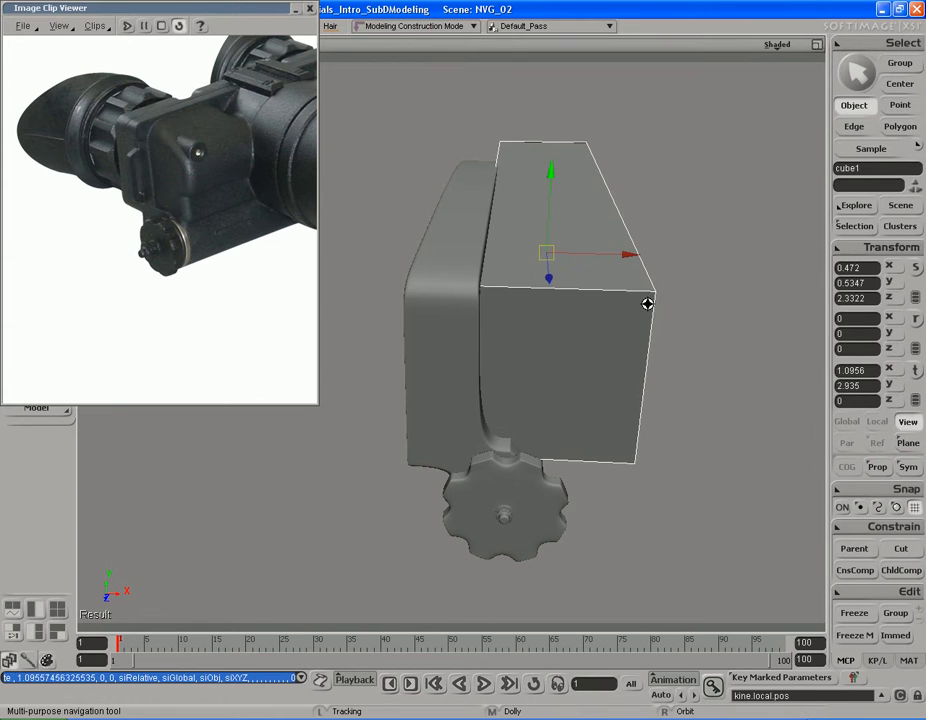
Move the block's large outer side polygon inward to a local X of about 0.43 to make the block thinner.
key("s")
right_click_drag(644, 306, 625, 292)
key("u")
key("s")
right_click_drag(680, 351, 661, 379)
left_click(661, 321)
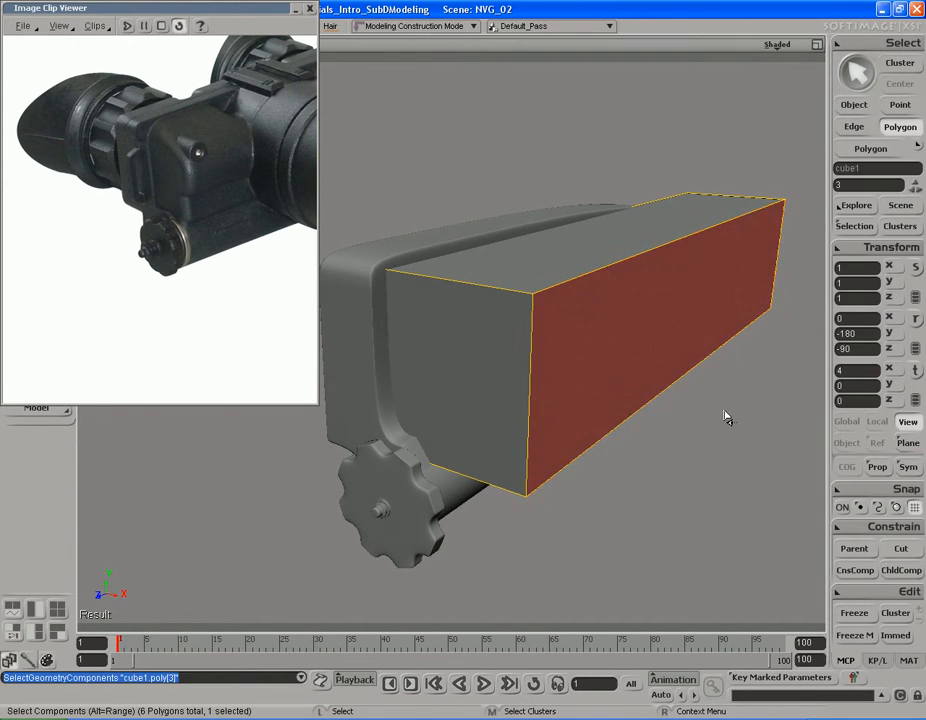
key("v")
left_click_drag(752, 413, 697, 399)
Move the block's bottom polygon down toward the cylinder.
key("s")
right_click_drag(709, 393, 680, 296)
middle_click_drag(748, 325, 636, 323)
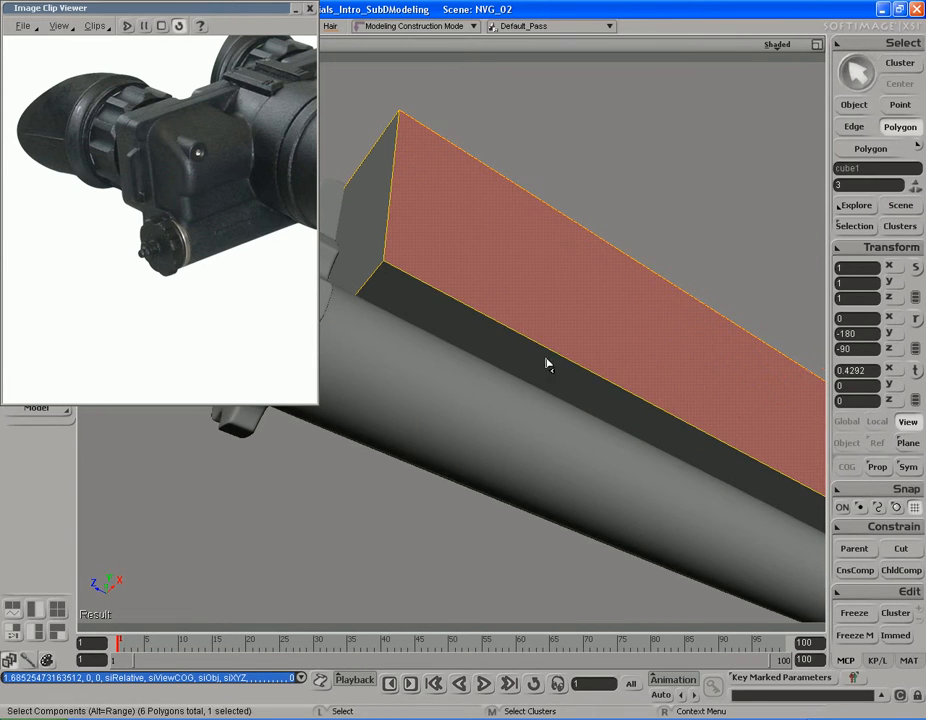
left_click(548, 368)
key("s")
right_click_drag(566, 320, 645, 399)
key("c")
key("v")
middle_click_drag(684, 252, 683, 273)
key("s")
right_click_drag(684, 274, 647, 384)
key("v")
Move the block's outer side polygon farther inward to a local X of about -1.13.
key("space")
left_click(617, 311)
right_click_drag(617, 310, 622, 316)
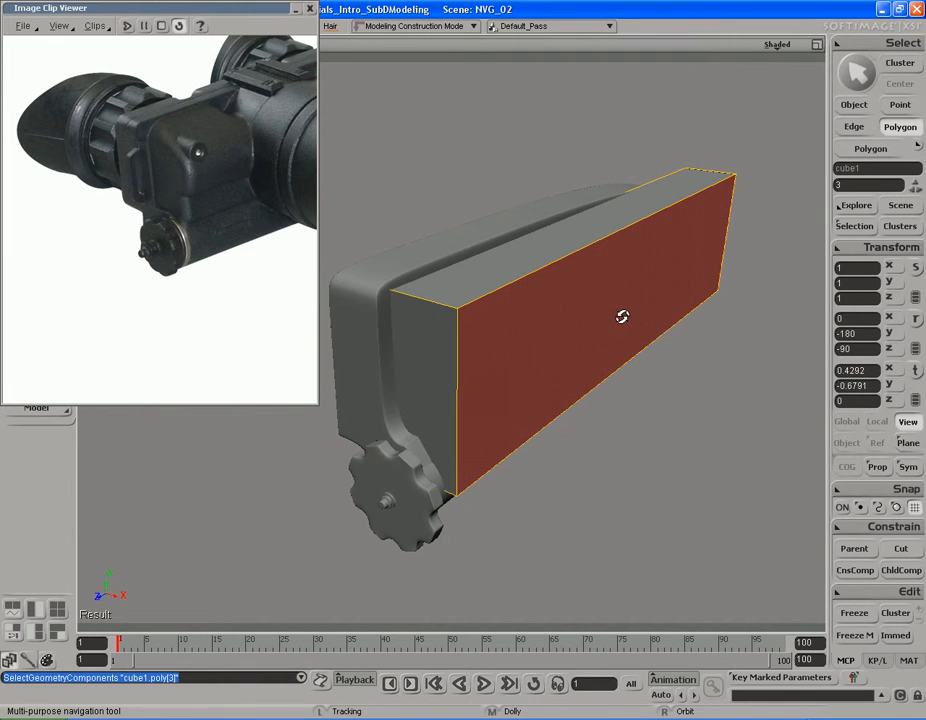
key("v")
middle_click_drag(718, 382, 697, 374)
key("s")
right_click_drag(695, 376, 610, 372)
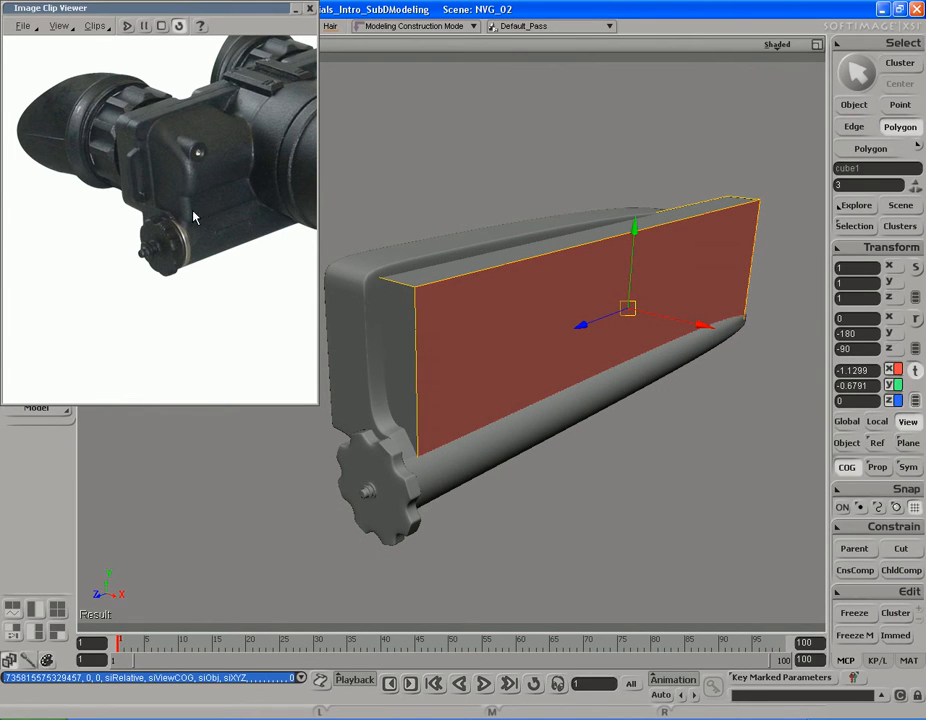
Compare the thinned block above the cylinder with the compartment in the reference photo.
middle_click_drag(455, 440, 500, 388)
left_click_drag(500, 388, 494, 411)
mouse_move(494, 393)
right_mouse_down()
mouse_move(506, 393)
mouse_move(455, 383)
mouse_move(492, 374)
right_mouse_up()
key("Escape")
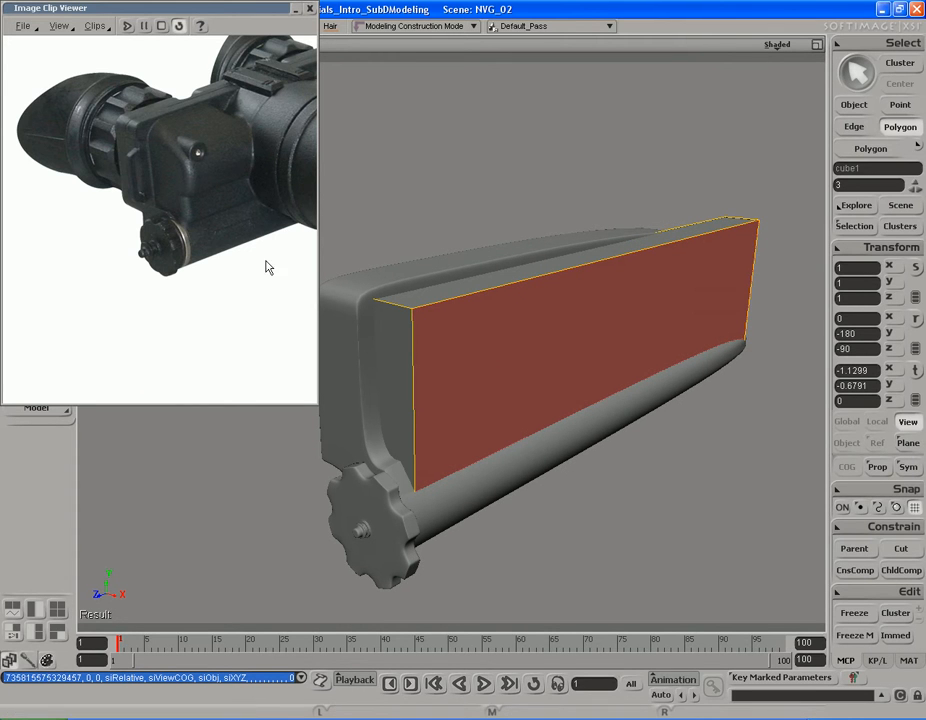
key("s")
right_click_drag(484, 376, 522, 368)
left_click_drag(503, 368, 523, 368)
right_click_drag(523, 368, 543, 366)
middle_click_drag(543, 366, 541, 366)
left_click_drag(541, 366, 538, 363)
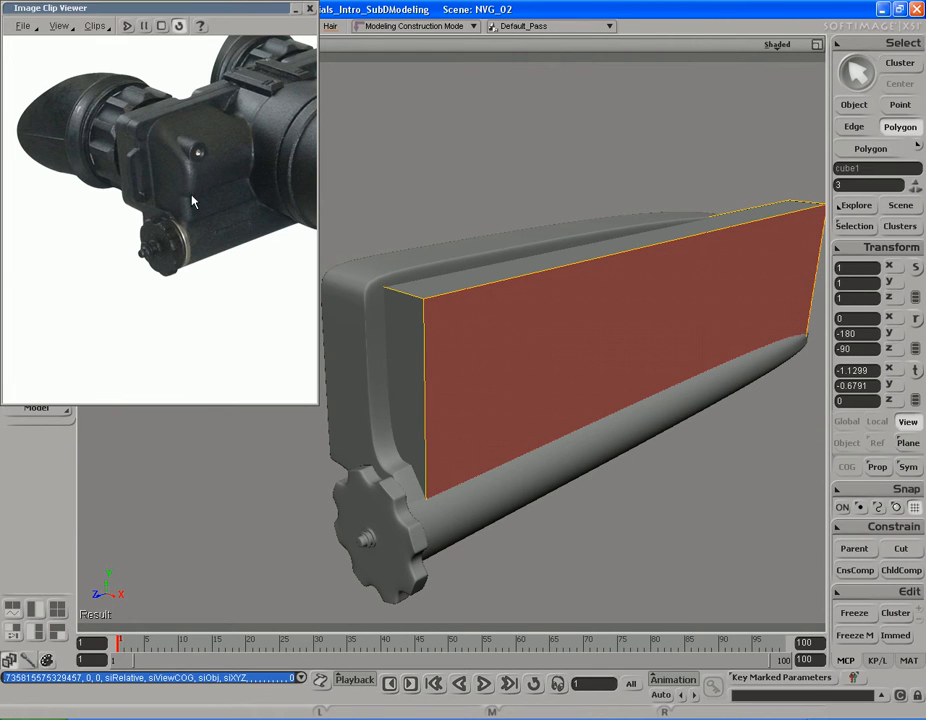
key("s")
right_click_drag(541, 378, 525, 374)
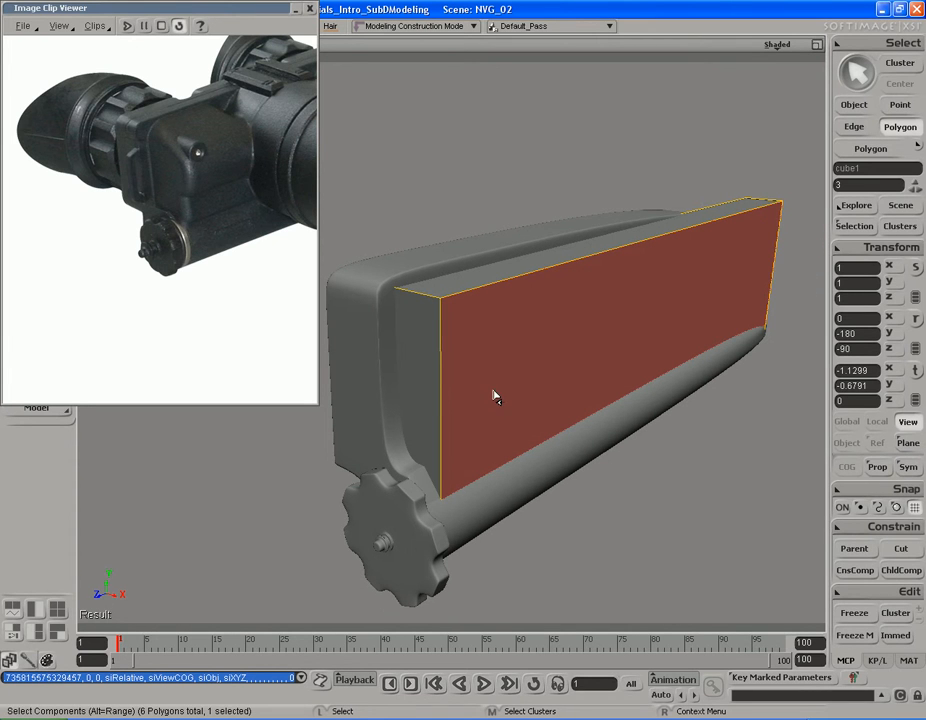
Split the block's four vertical edges at a ratio of about 35.2 with Connect enabled, adding a horizontal loop above its base.
key("e")
left_click(425, 395)
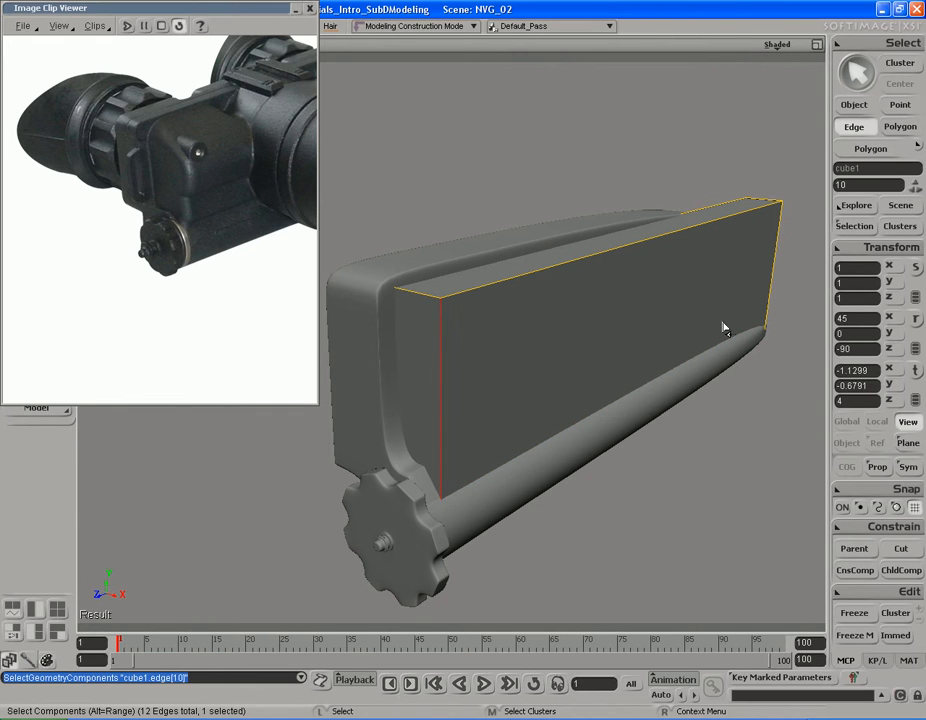
middle_click(793, 277, "alt")
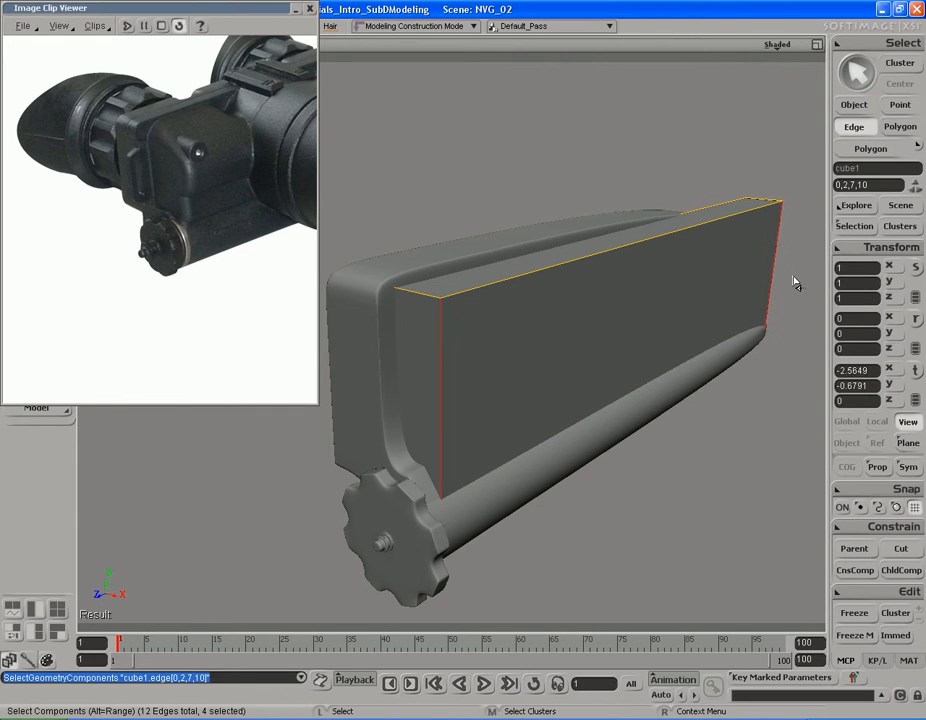
middle_click(777, 45)
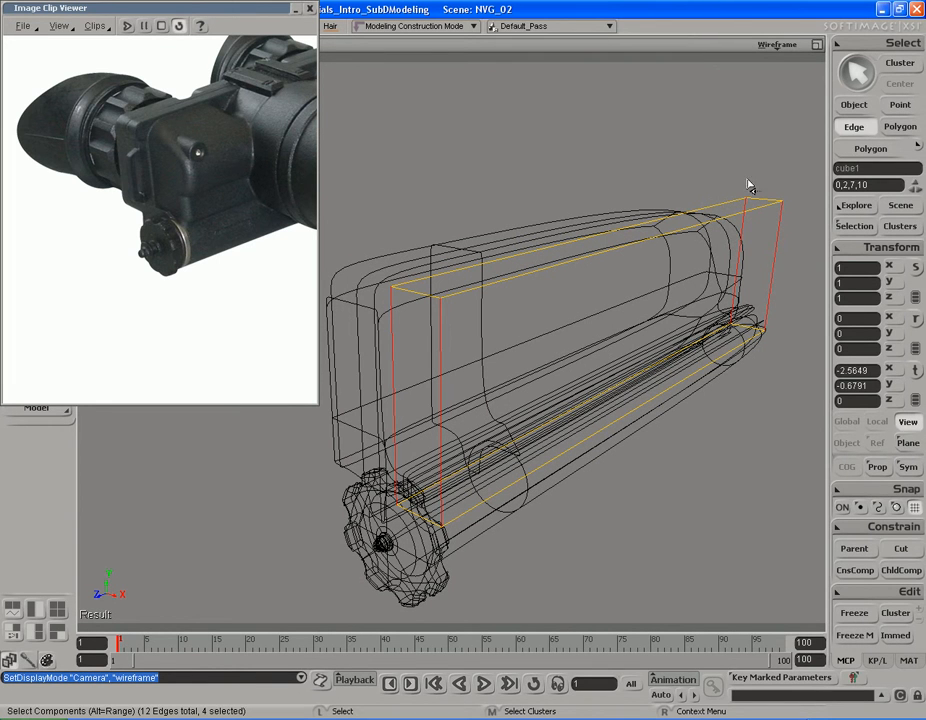
middle_click(778, 45)
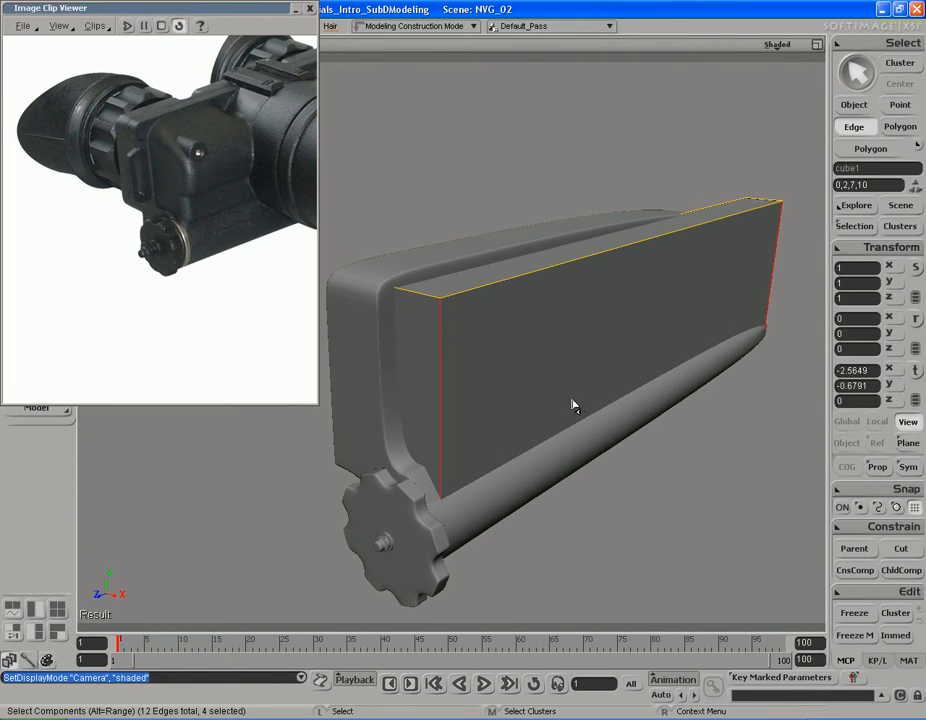
right_click(548, 329)
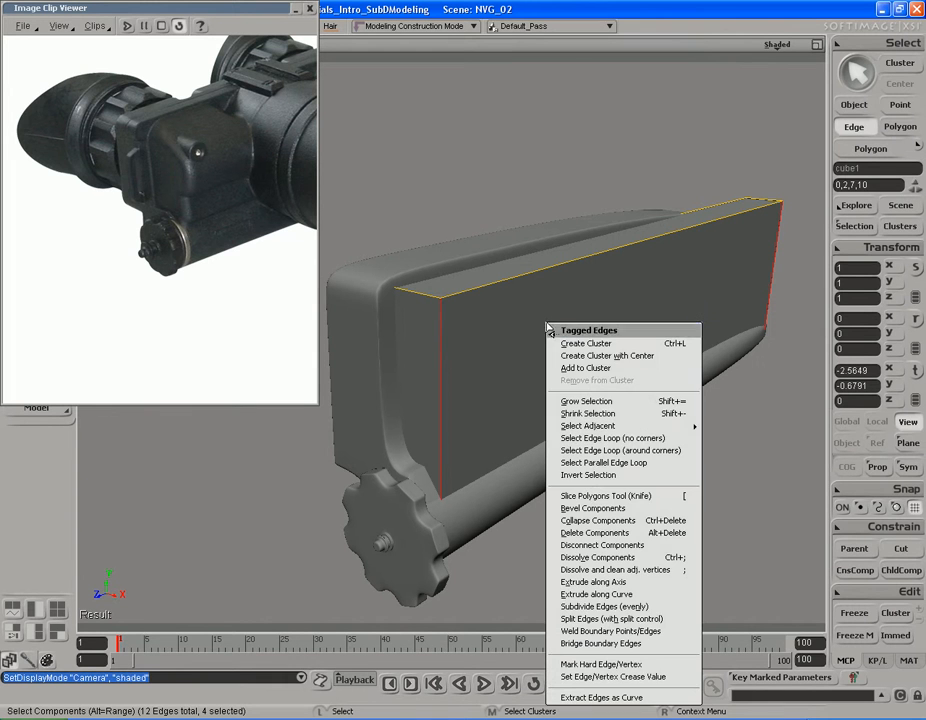
left_click(600, 620)
mouse_move(718, 151)
left_mouse_down()
mouse_move(702, 151)
mouse_move(710, 151)
left_mouse_up()
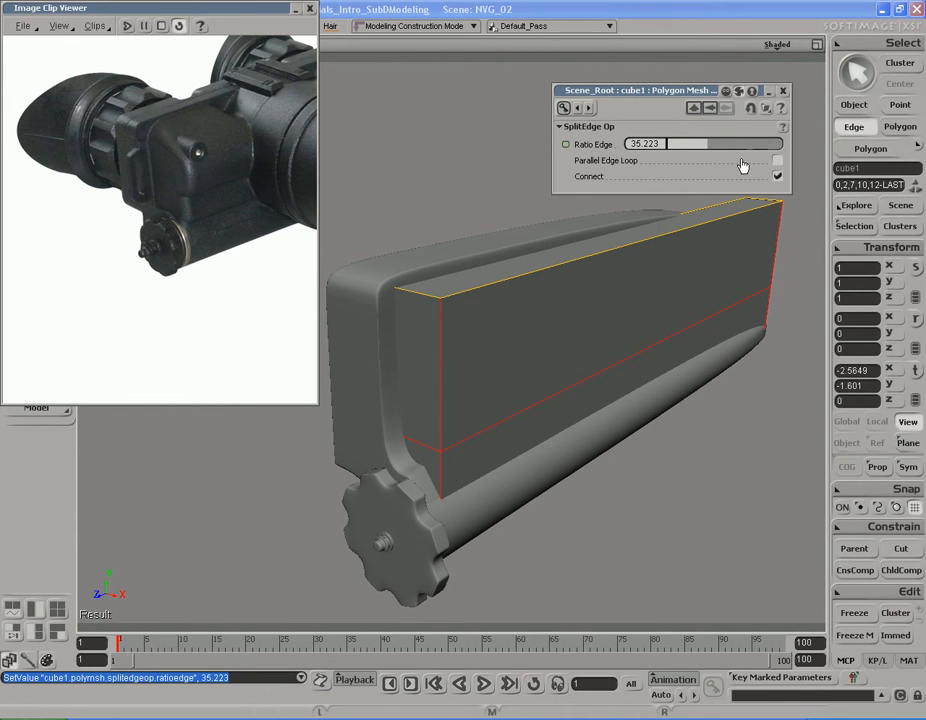
left_click(783, 90)
Extrude the block's upper outer polygon outward so it overhangs the lower strip and the cylinder.
key("s")
right_click_drag(611, 445, 588, 459)
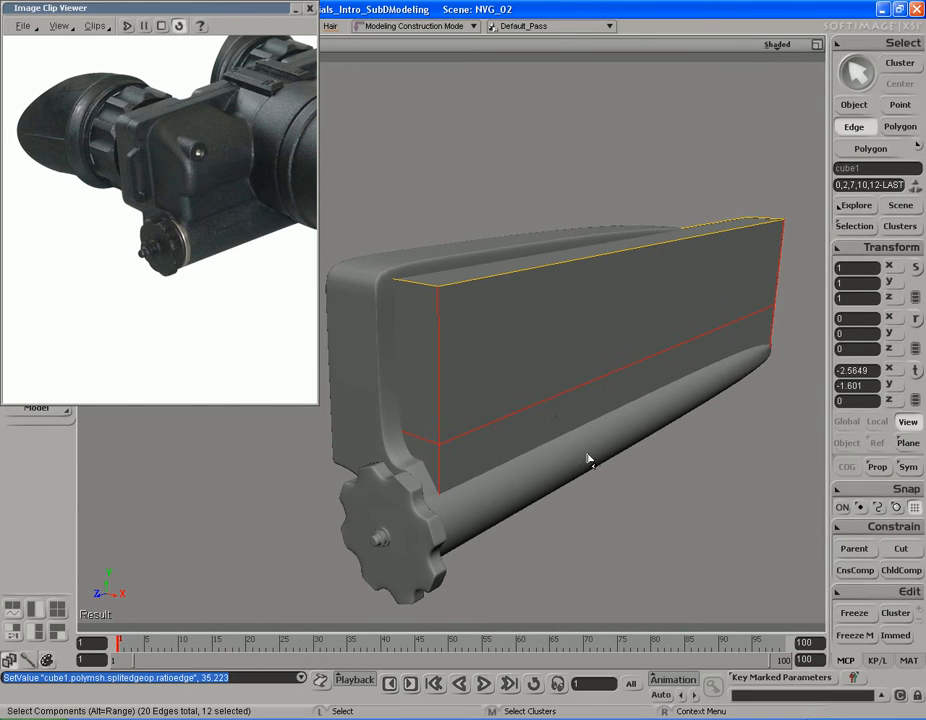
key("y")
left_click(540, 336)
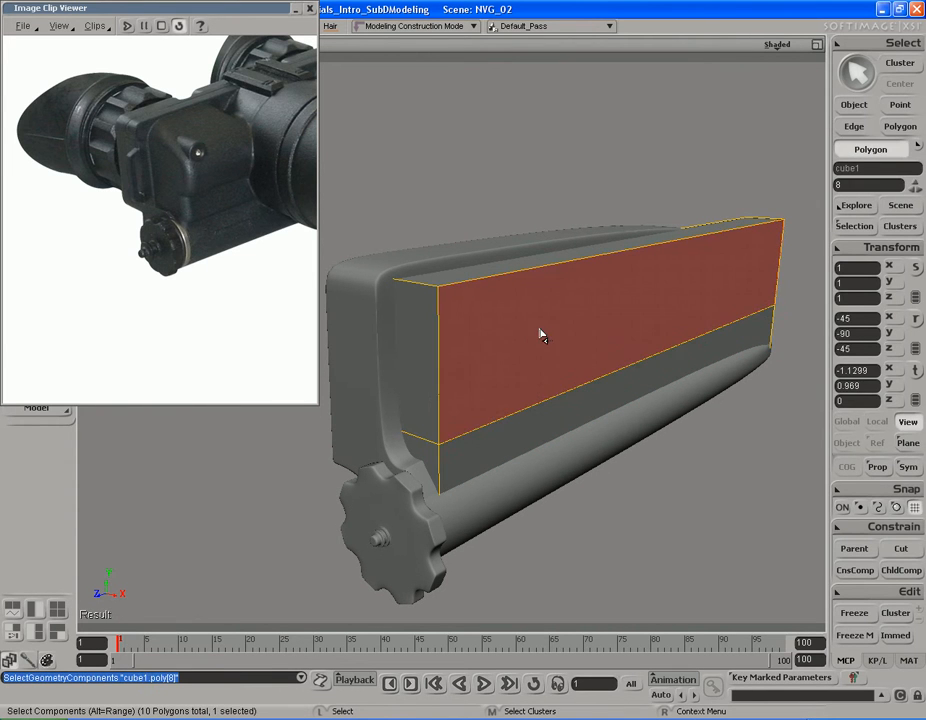
key("s")
right_click_drag(577, 331, 582, 332)
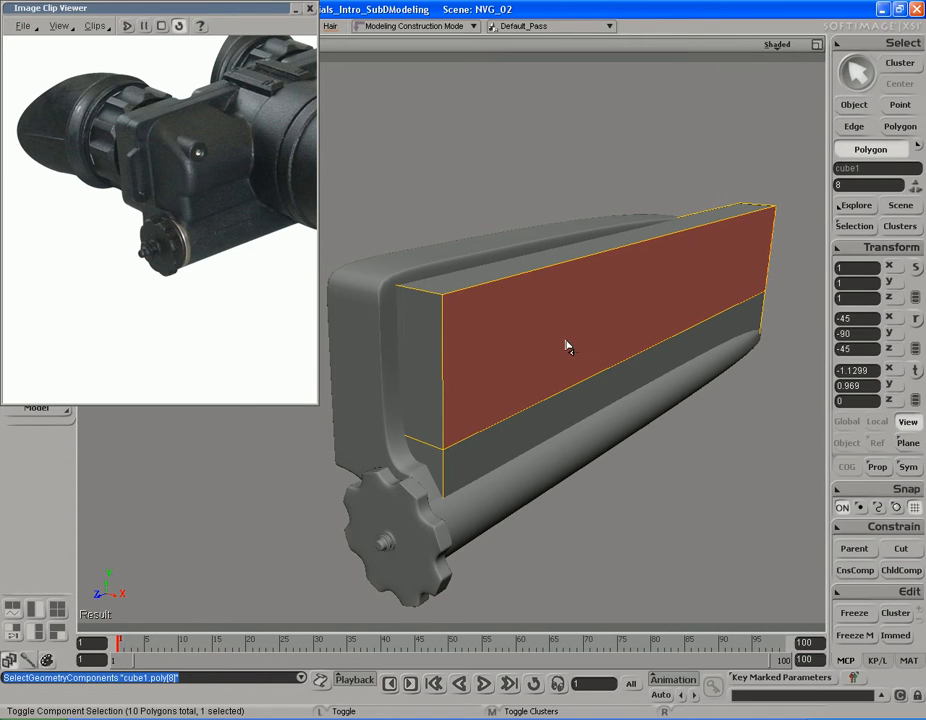
key("ctrl+d")
key("s")
right_click_drag(587, 318, 548, 341)
left_click_drag(548, 341, 576, 343)
key("s")
right_click_drag(573, 340, 577, 351)
key("space")
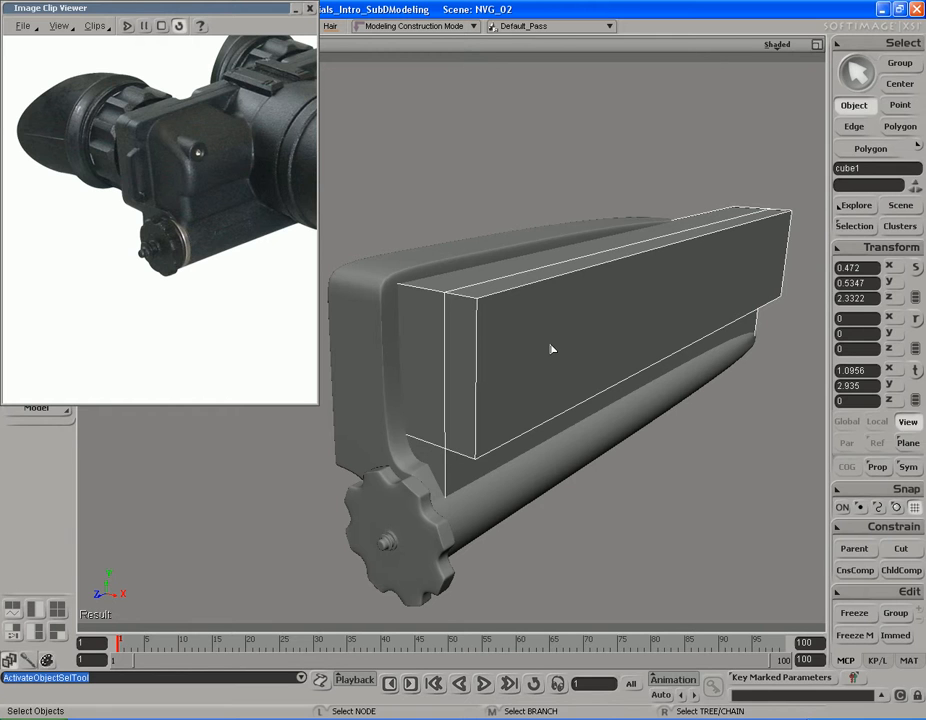
Raise the block's subdivision level by one to preview its smoothed surface.
key("s")
right_click_drag(550, 329, 552, 341)
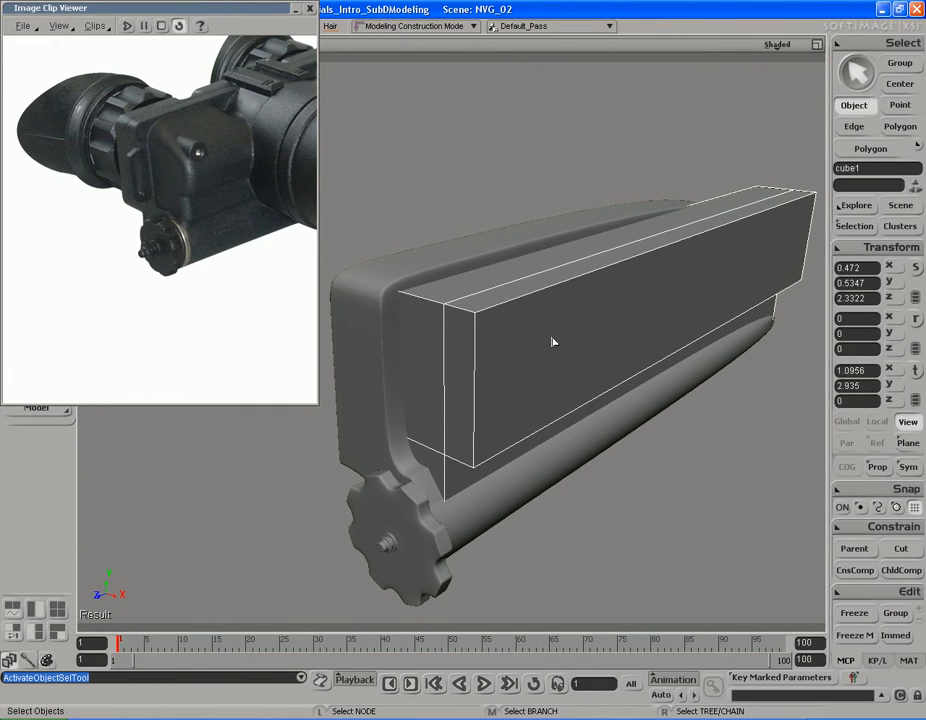
key("plus")
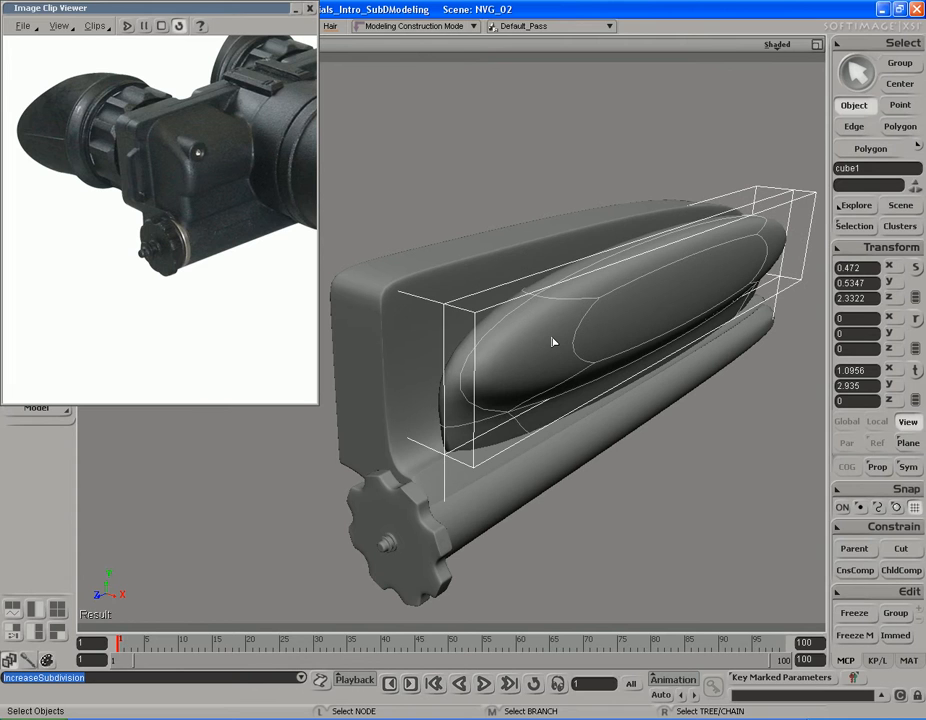
key("minus")
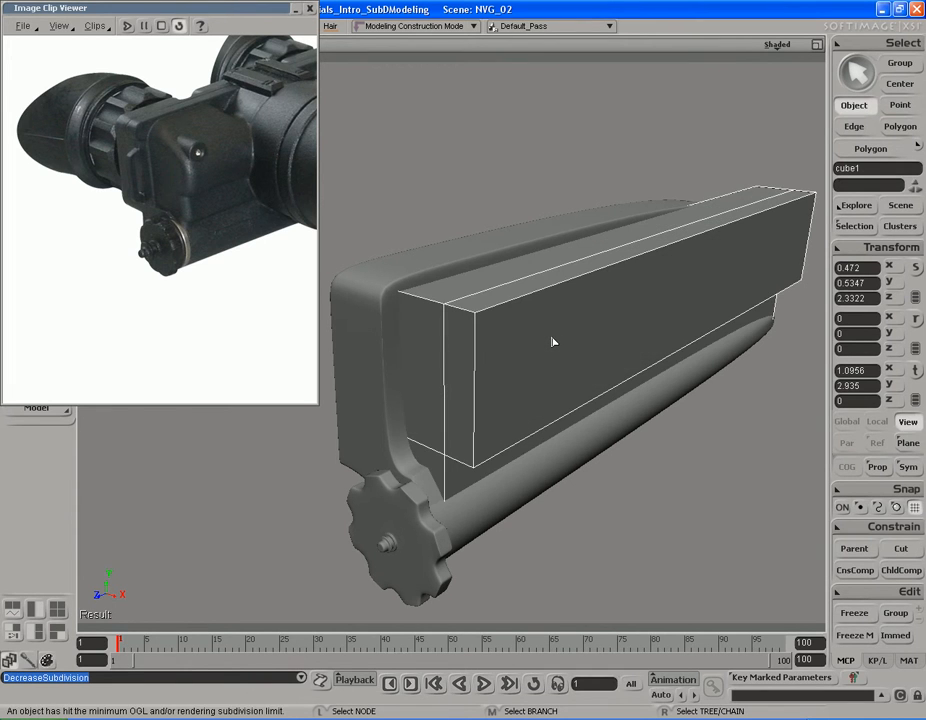
key("plus")
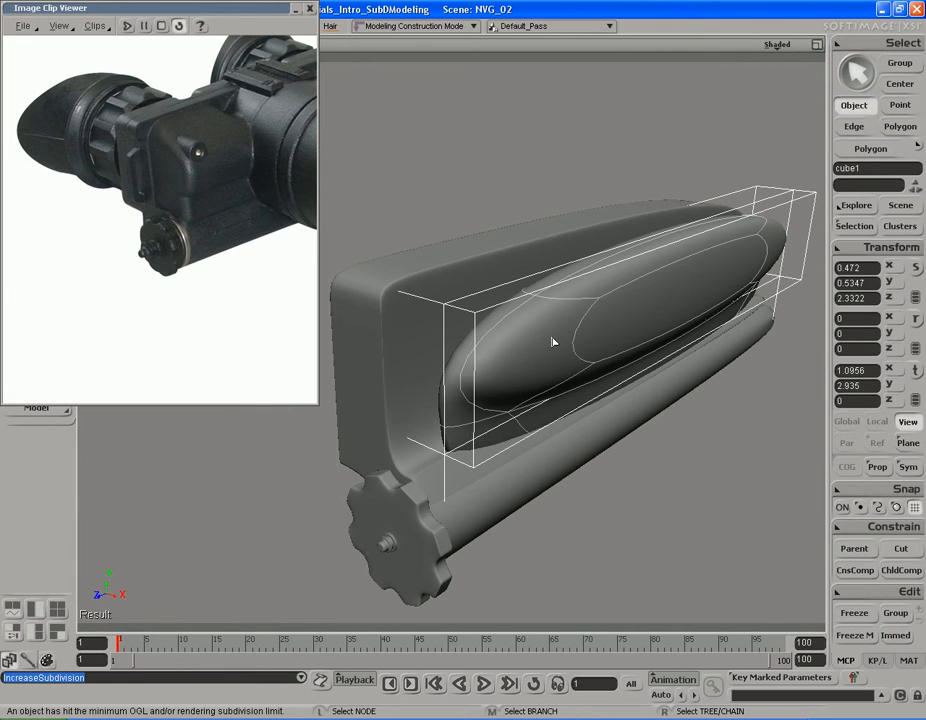
key("s")
mouse_move(558, 337)
right_mouse_down()
mouse_move(542, 349)
mouse_move(568, 336)
right_mouse_up()
key("s")
key("s")
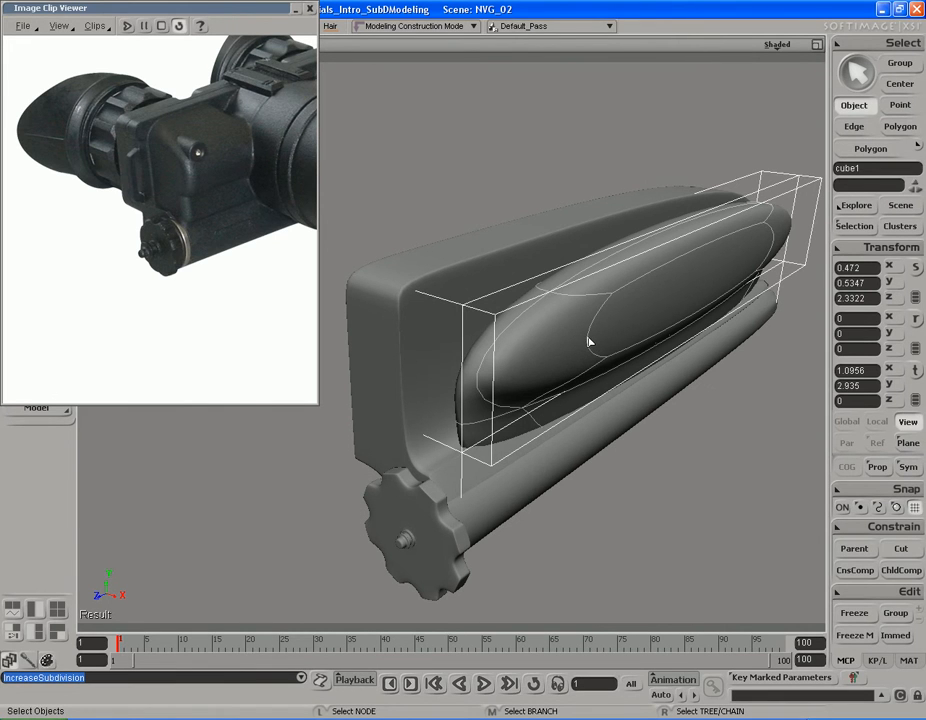
Delete the block's upper inner polygon, the one facing the side housing.
key("s")
middle_click_drag(682, 327, 527, 373)
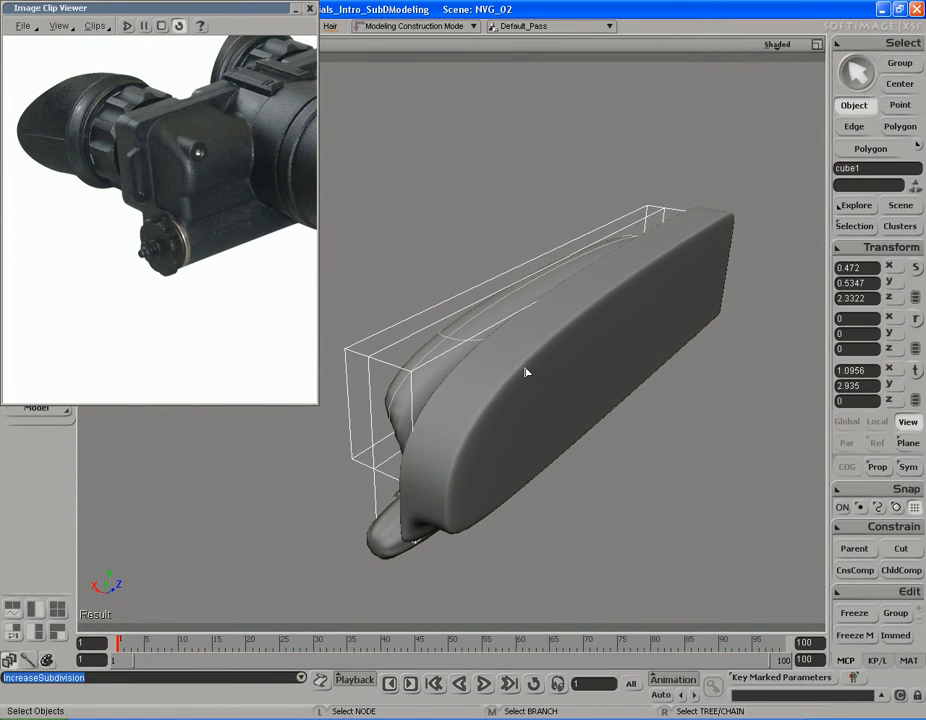
key("u")
left_click(525, 372)
key("s")
right_click_drag(515, 374, 430, 333)
left_click(453, 344)
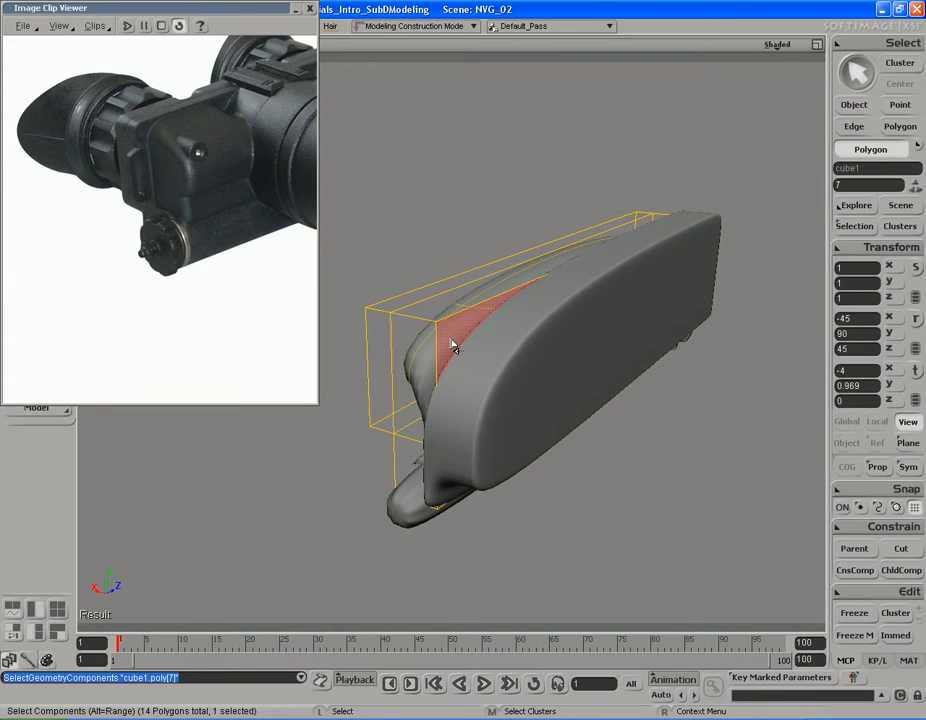
key("Delete")
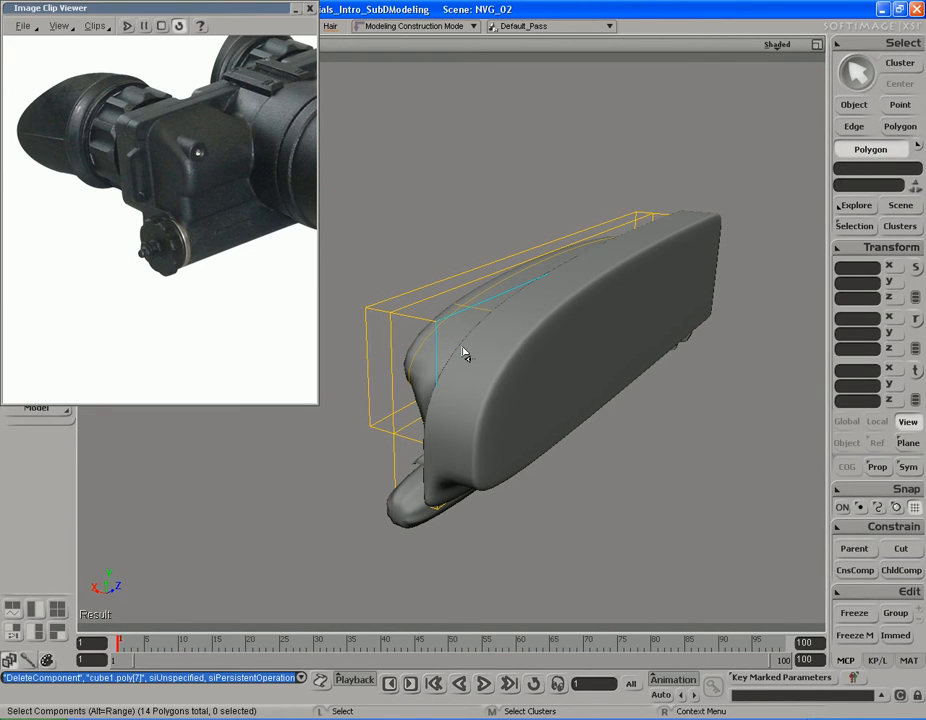
Delete the block's lower inner polygon facing the housing, using wireframe display to reach it, and restore shaded display.
key("s")
right_click_drag(482, 378, 600, 320)
left_click(777, 44)
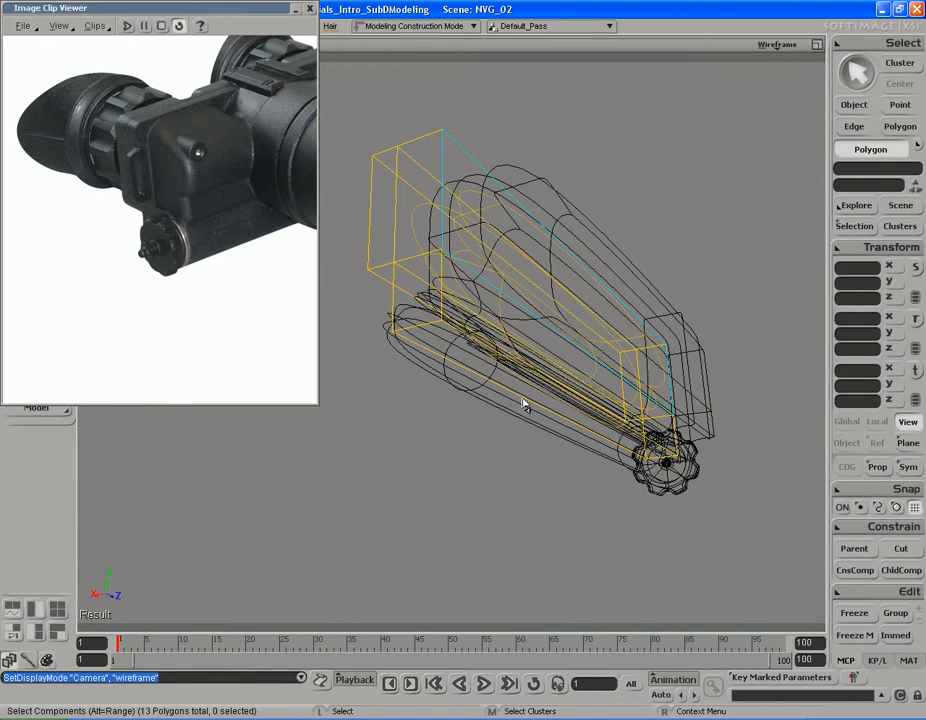
left_click(511, 333)
key("s")
mouse_move(508, 335)
right_mouse_down()
mouse_move(525, 335)
mouse_move(521, 360)
mouse_move(517, 325)
mouse_move(513, 335)
right_mouse_up()
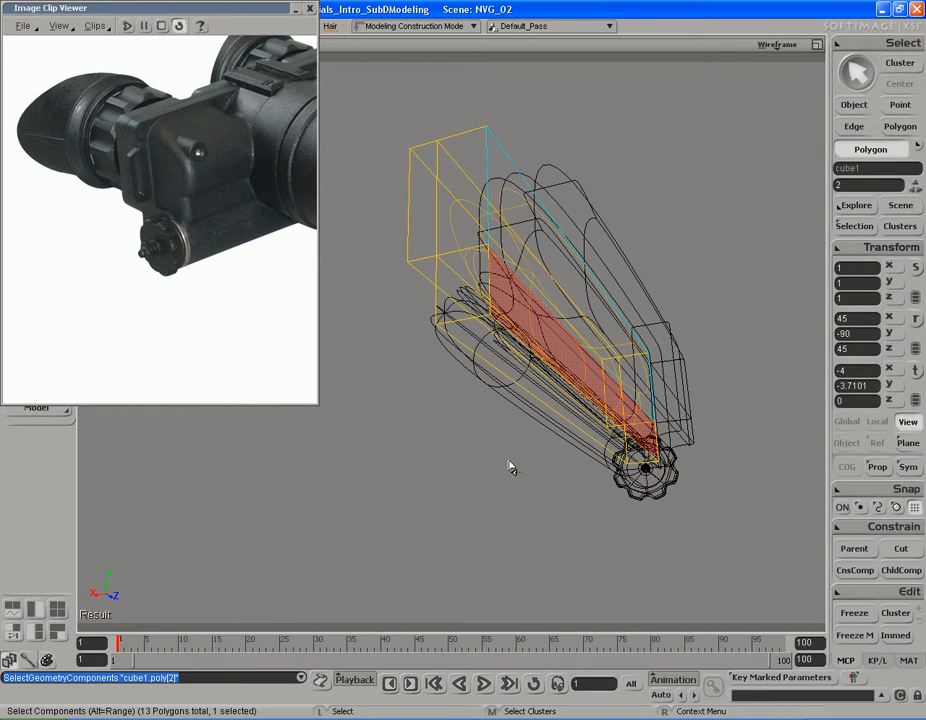
key("Delete")
middle_click(776, 46)
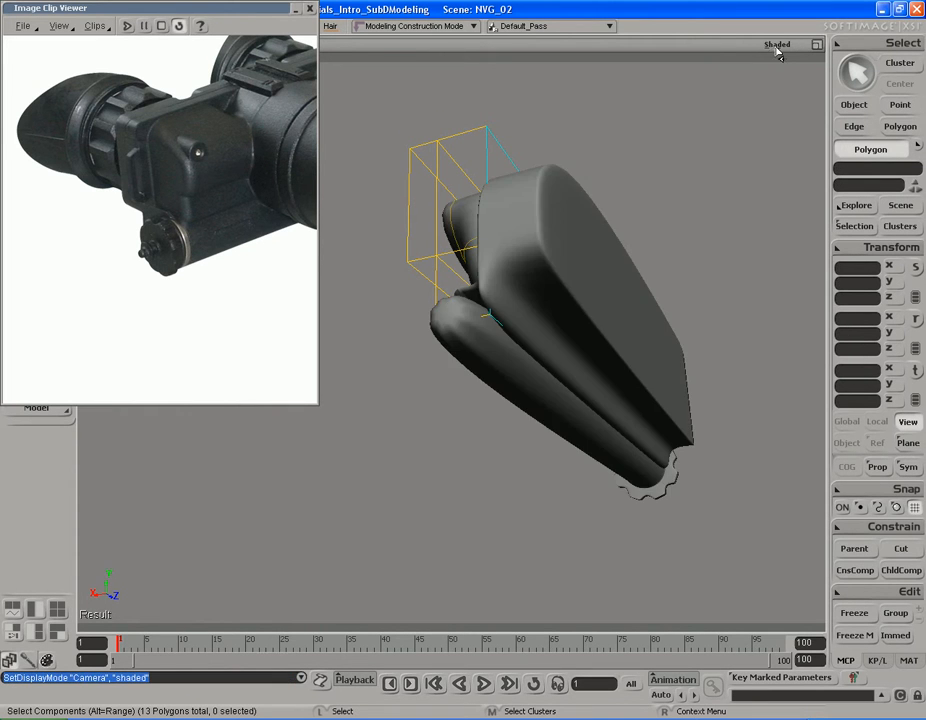
Select all the block's parallel lengthwise edges, starting from an upper long edge.
key("s")
mouse_move(525, 254)
right_mouse_down()
mouse_move(626, 318)
mouse_move(659, 320)
mouse_move(627, 337)
mouse_move(517, 324)
mouse_move(529, 341)
right_mouse_up()
mouse_move(589, 351)
right_mouse_down()
mouse_move(549, 365)
mouse_move(581, 362)
mouse_move(560, 360)
right_mouse_up()
key("s")
mouse_move(537, 403)
right_mouse_down()
mouse_move(554, 397)
mouse_move(444, 378)
mouse_move(482, 378)
mouse_move(416, 360)
right_mouse_up()
key("s")
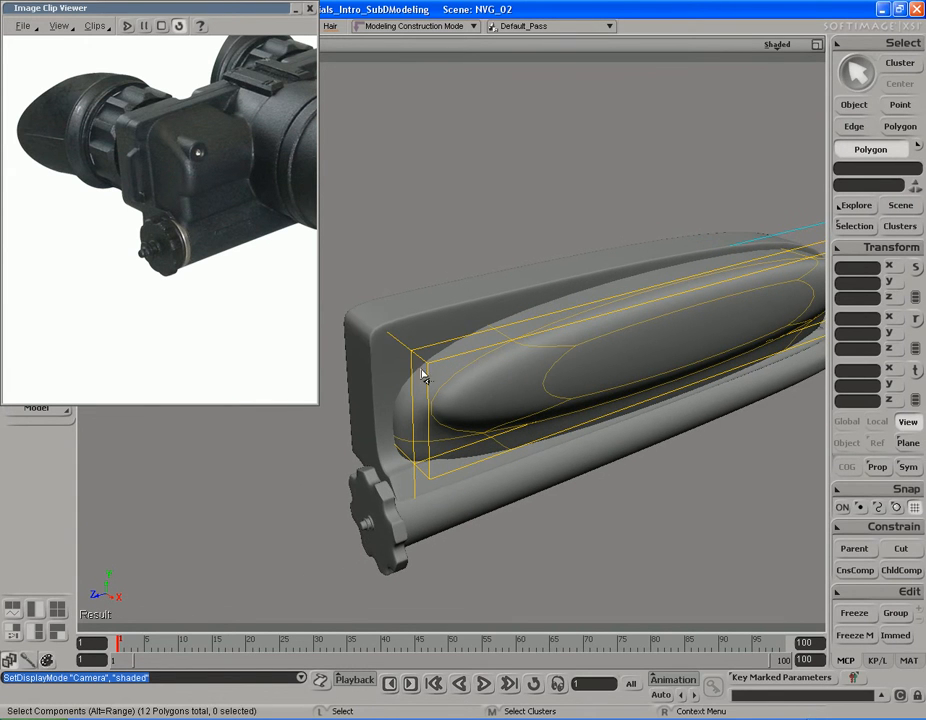
key("e")
key("s")
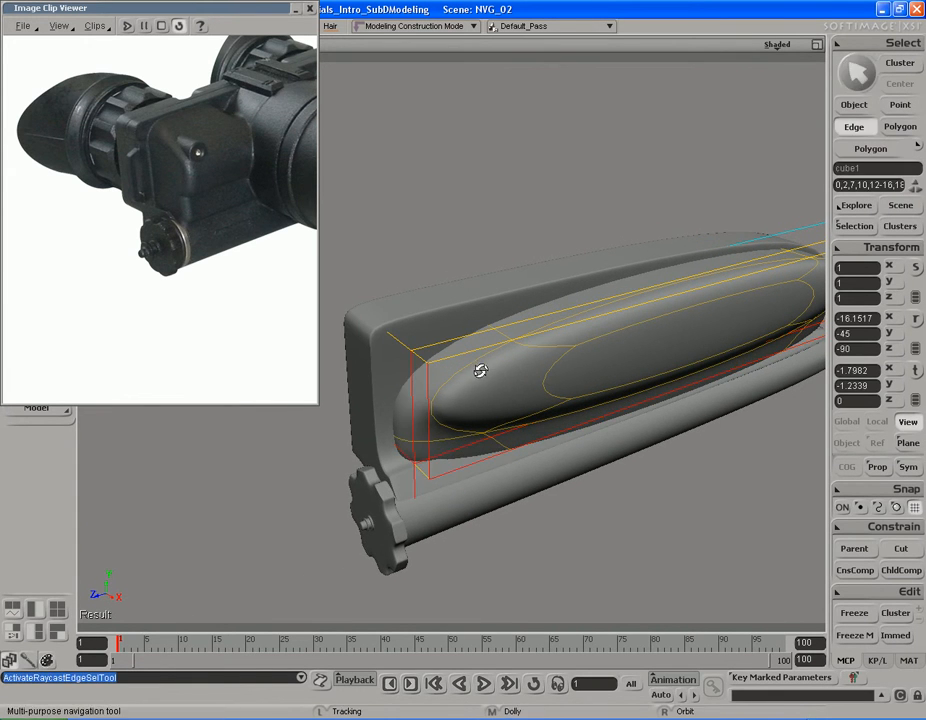
right_click_drag(481, 370, 484, 364)
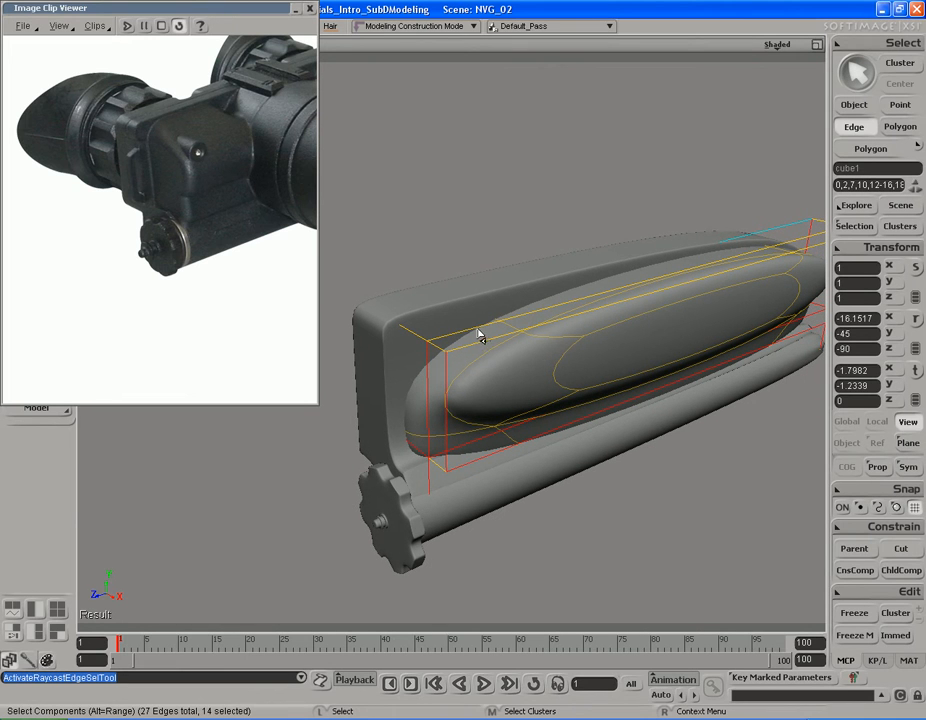
left_click(484, 338)
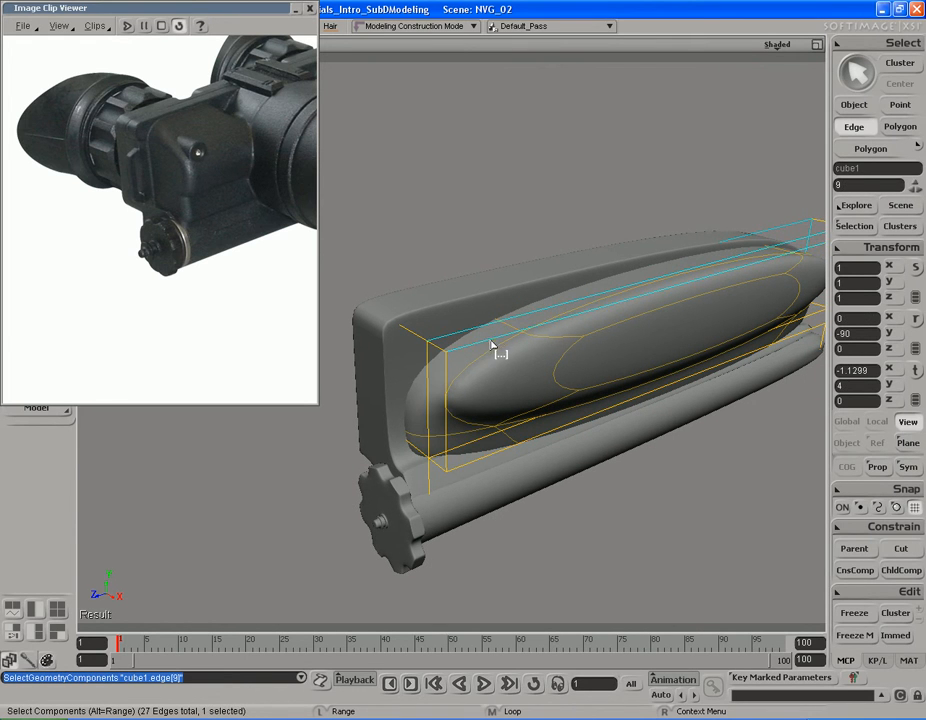
middle_click(490, 342)
key("s")
right_click_drag(533, 362, 537, 366)
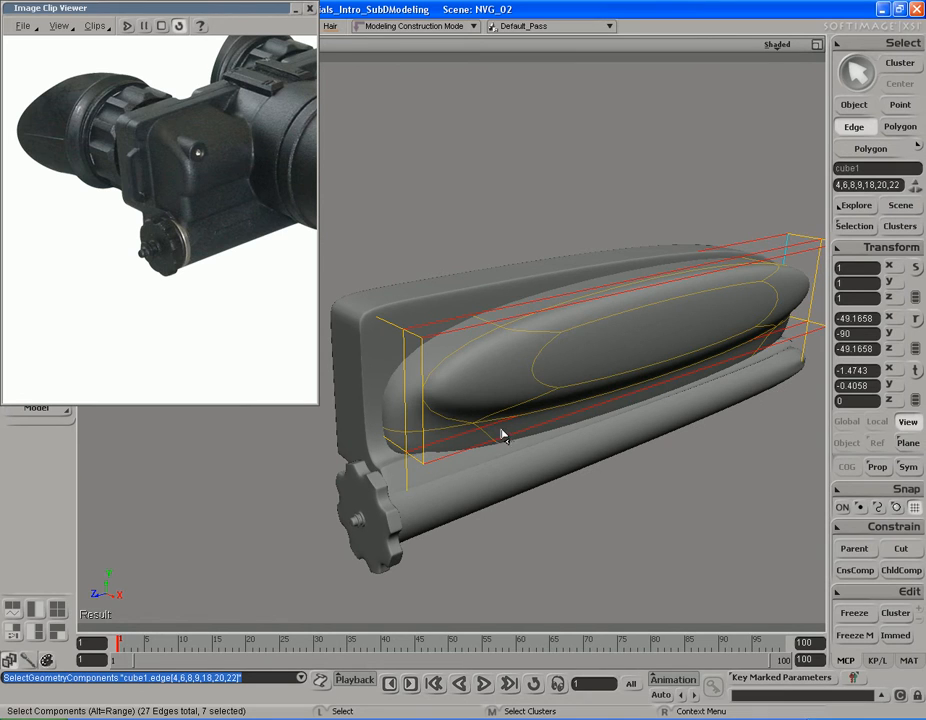
right_click(517, 350)
left_click(704, 451)
Isolate the block in the camera view, moving the reference image window clear of the view's controls.
right_click_drag(529, 432, 550, 290)
right_click_drag(715, 180, 470, 115)
left_click_drag(246, 9, 248, 72)
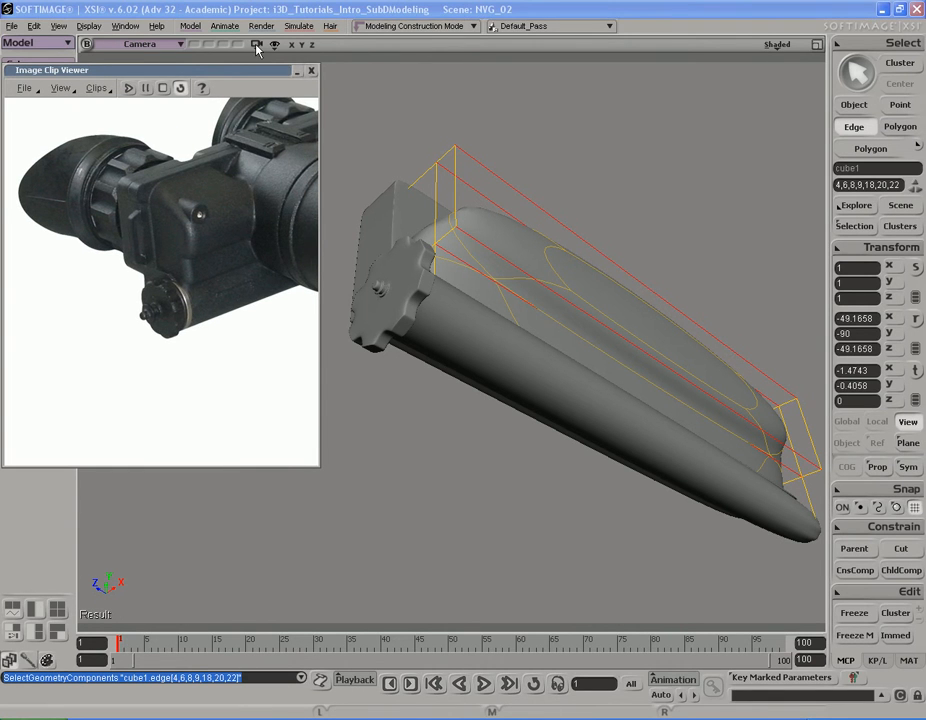
left_click(257, 46)
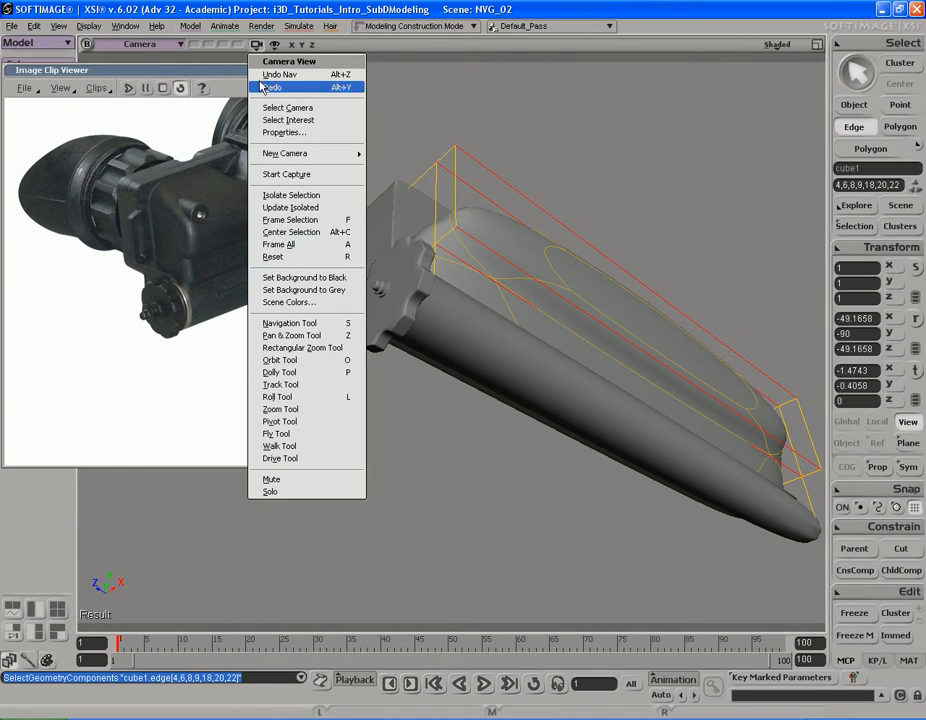
left_click(297, 199)
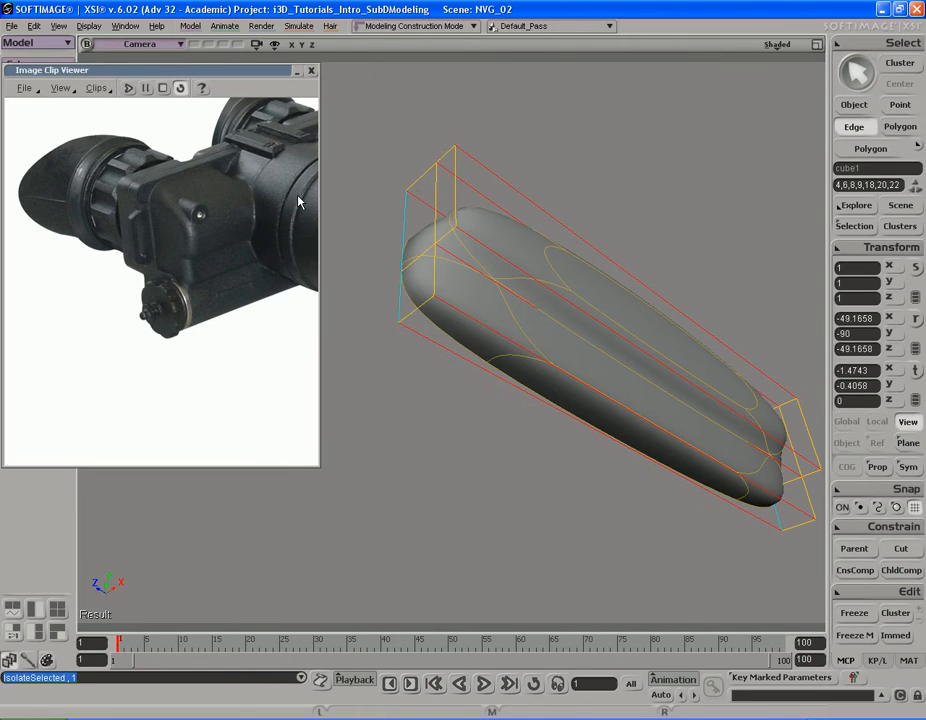
Delete the block's bottom polygon.
key("s")
right_click_drag(523, 335, 525, 490)
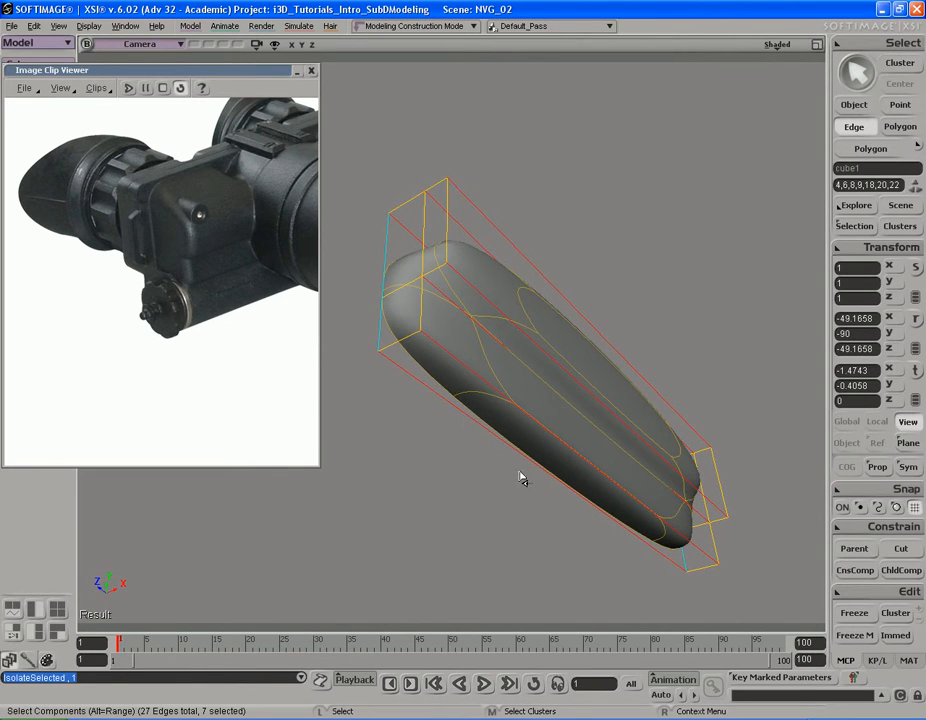
key("u")
left_click(511, 430)
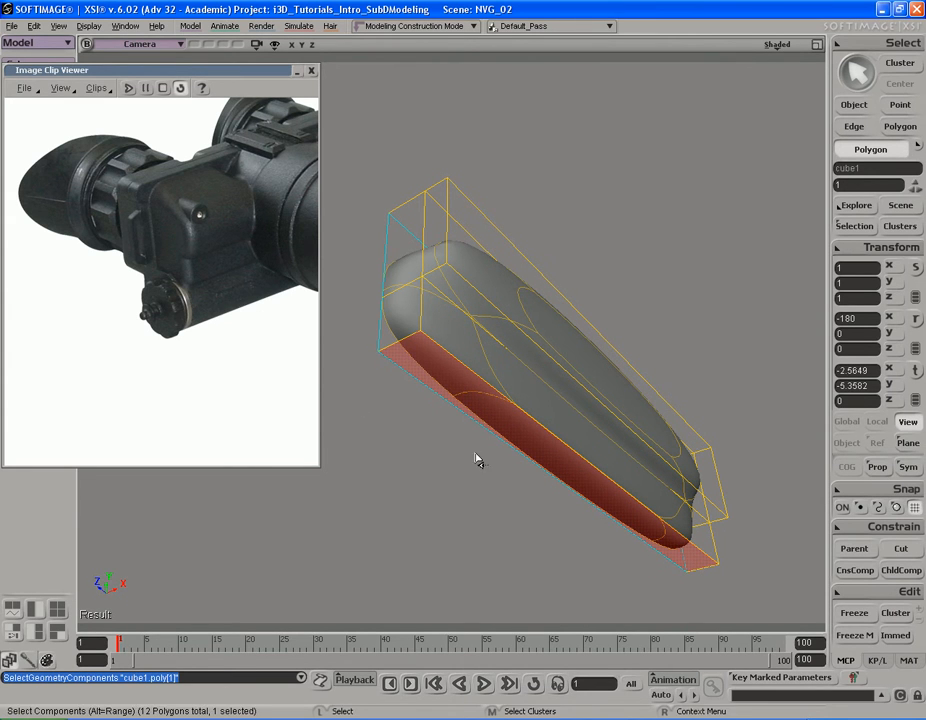
key("Delete")
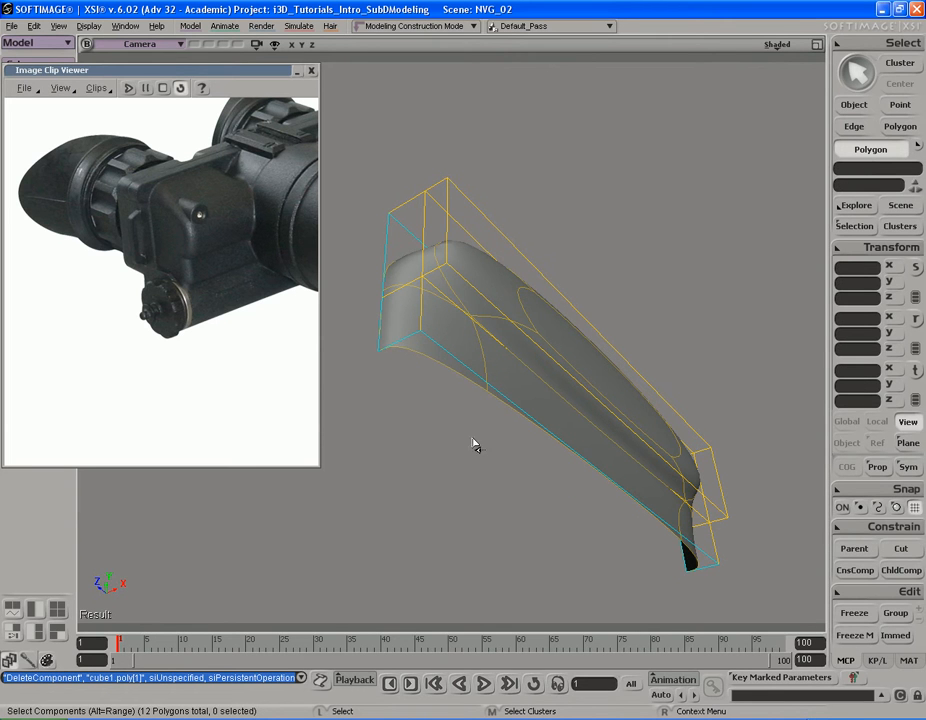
key("s")
mouse_move(463, 395)
right_mouse_down()
mouse_move(472, 438)
mouse_move(455, 465)
mouse_move(459, 384)
mouse_move(458, 440)
mouse_move(459, 399)
right_mouse_up()
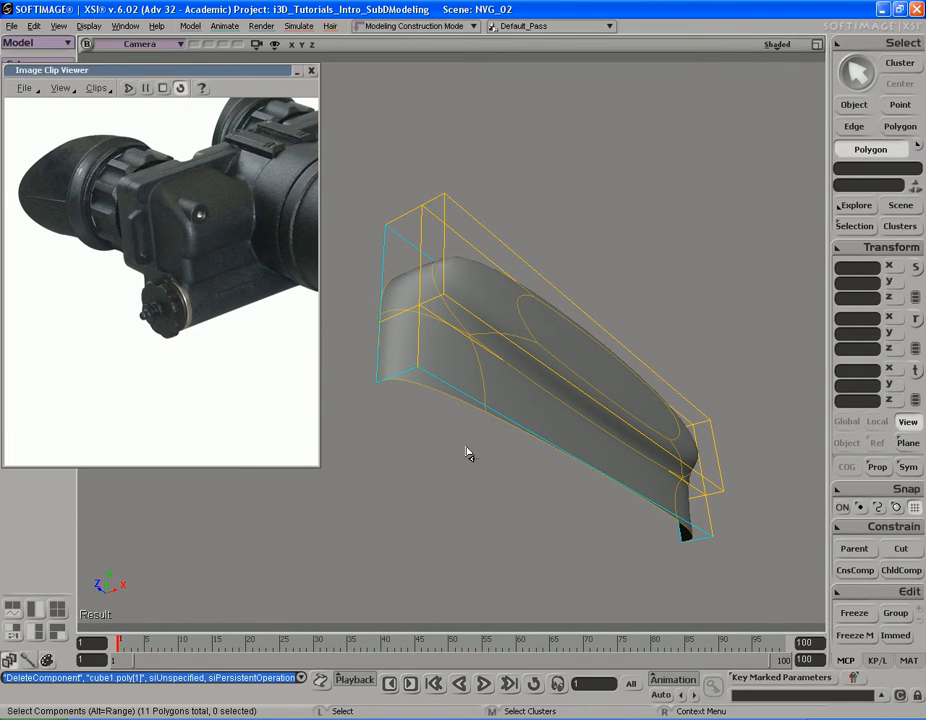
End the block's isolation and return to its selected lengthwise edges from the front side.
left_click(257, 46)
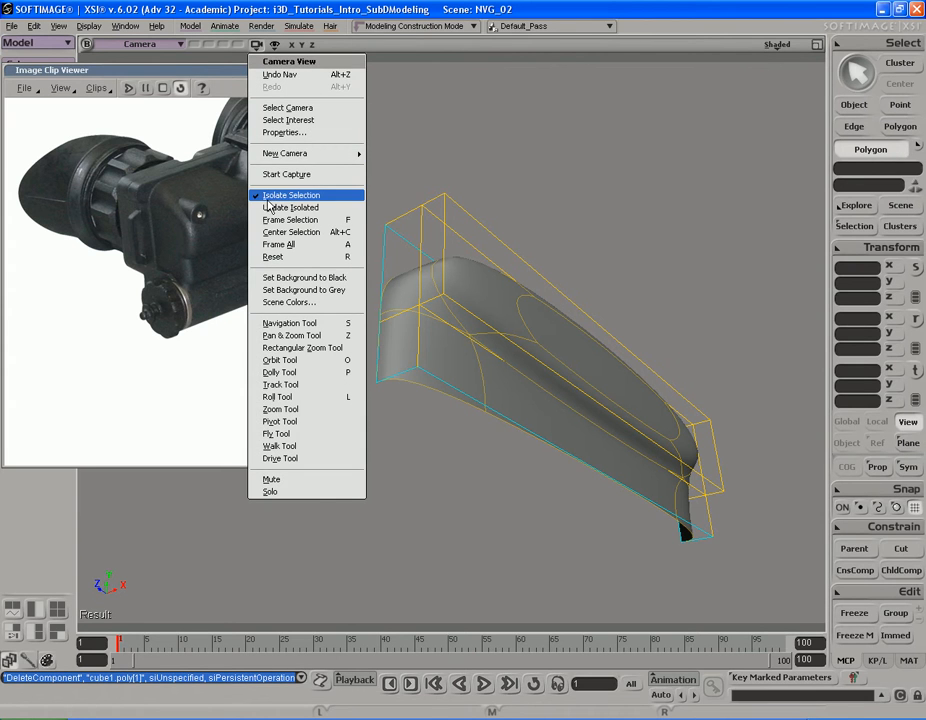
left_click(295, 197)
right_click_drag(597, 324, 603, 395)
key("i")
key("s")
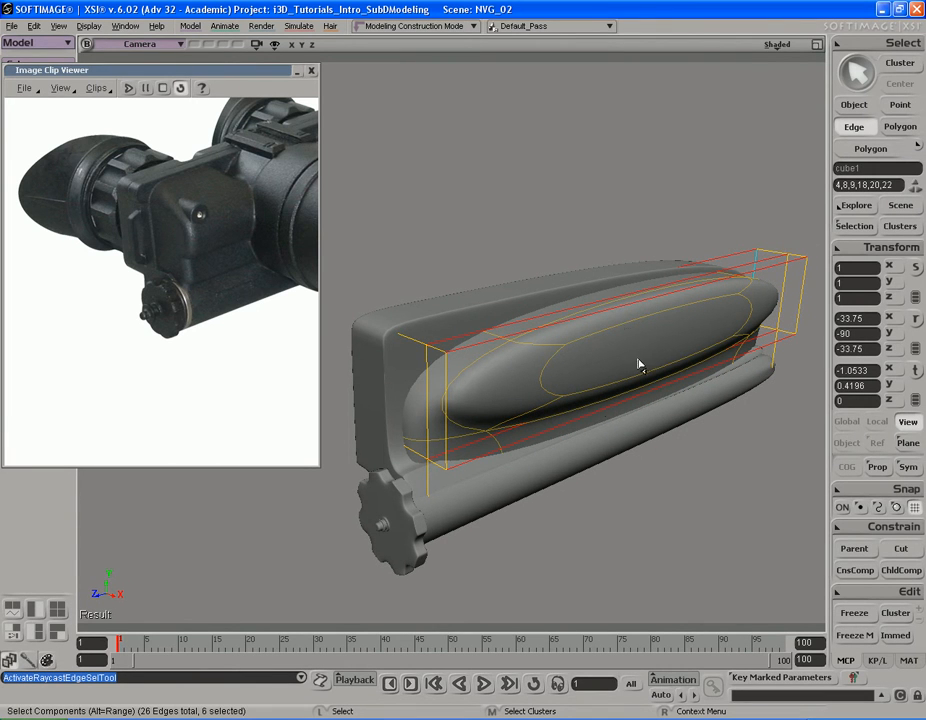
Split the block's lengthwise edges with Connect enabled at a ratio of 99.99, adding a loop beside its front end.
right_click(545, 347)
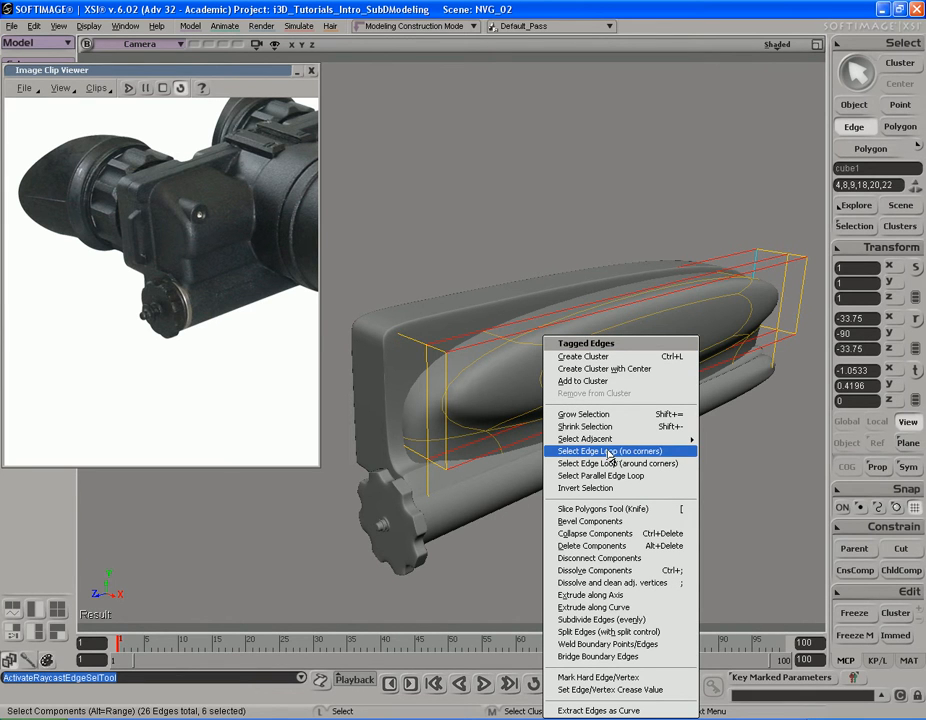
left_click(610, 632)
left_click_drag(721, 149, 787, 149)
key("s")
right_click_drag(622, 316, 637, 335)
middle_click_drag(637, 335, 565, 336)
left_click_drag(565, 336, 585, 315)
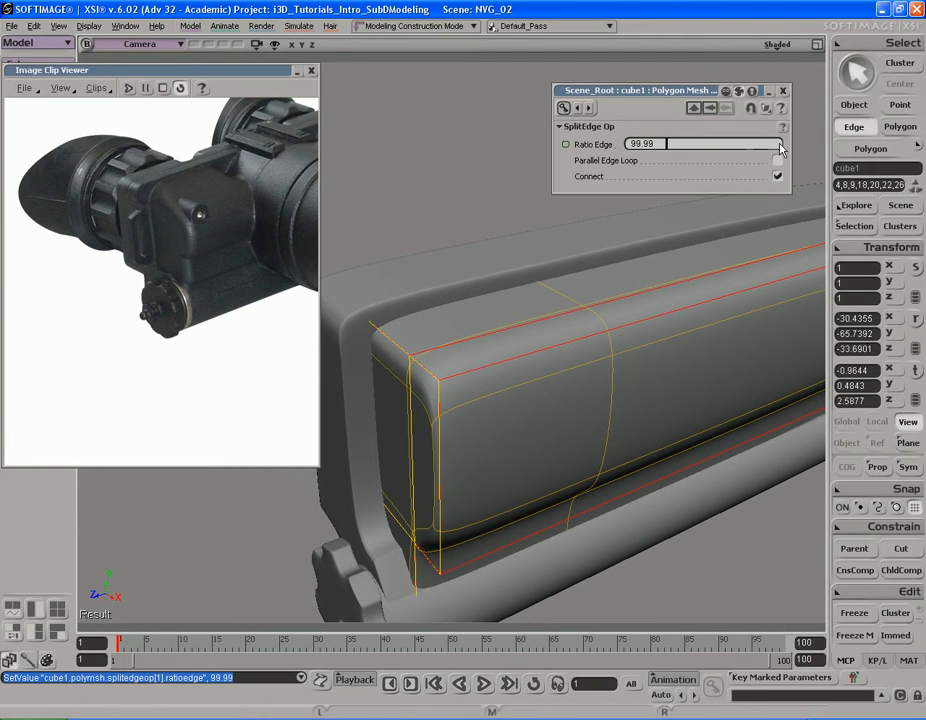
Lower the edge split ratio to 99.738 to soften the block's front corner, compare it with the reference photo, and close the settings.
left_click_drag(781, 149, 777, 149)
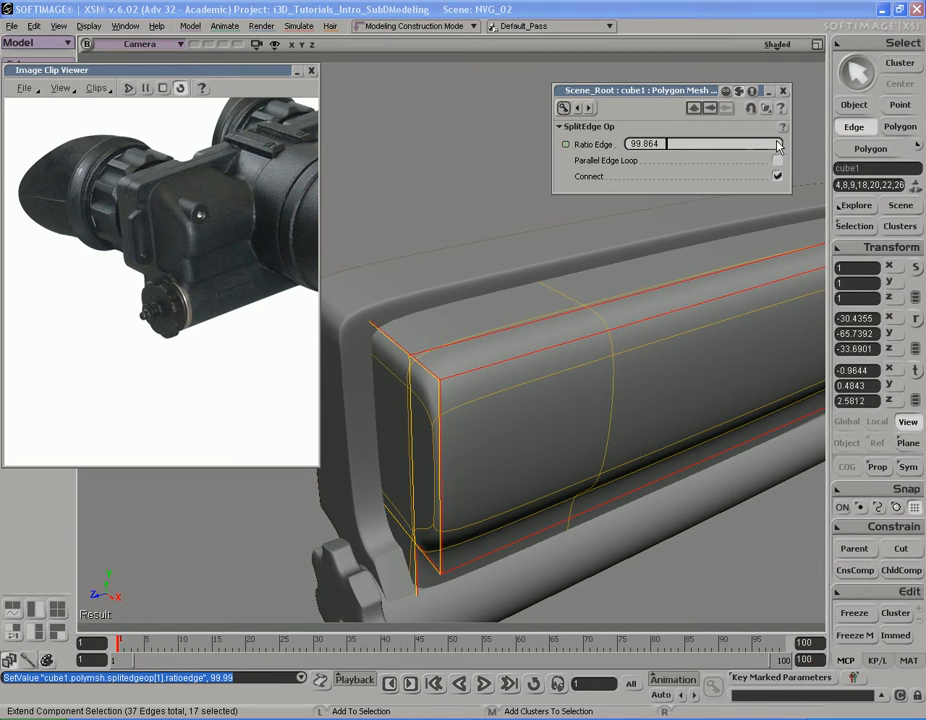
left_click_drag(777, 147, 777, 147)
key("s")
right_click_drag(471, 465, 489, 418)
key("s")
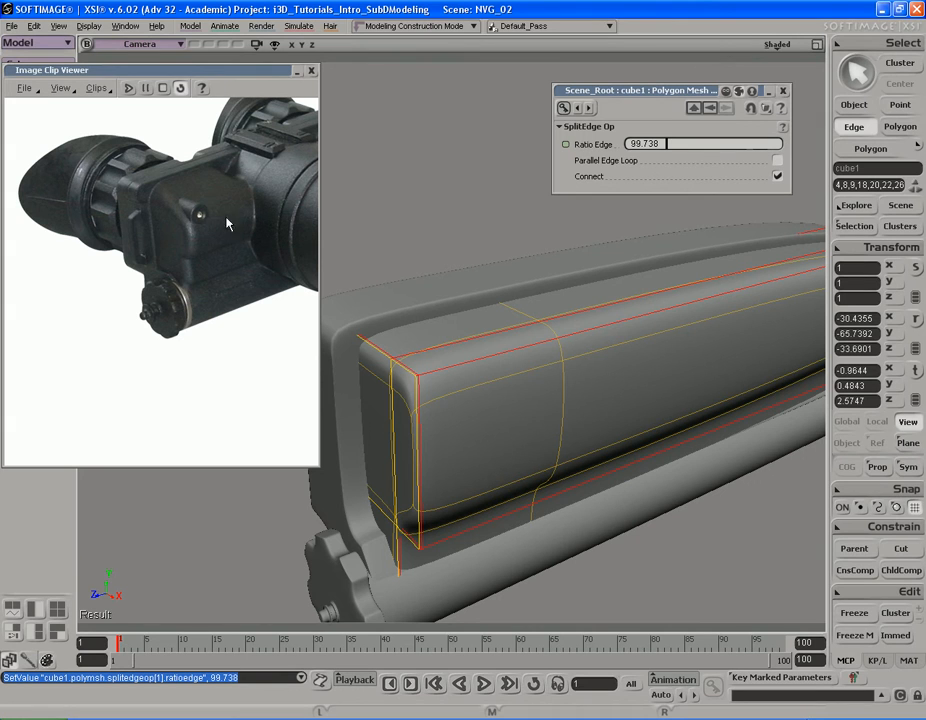
key("s")
right_click_drag(472, 401, 515, 364)
key("s")
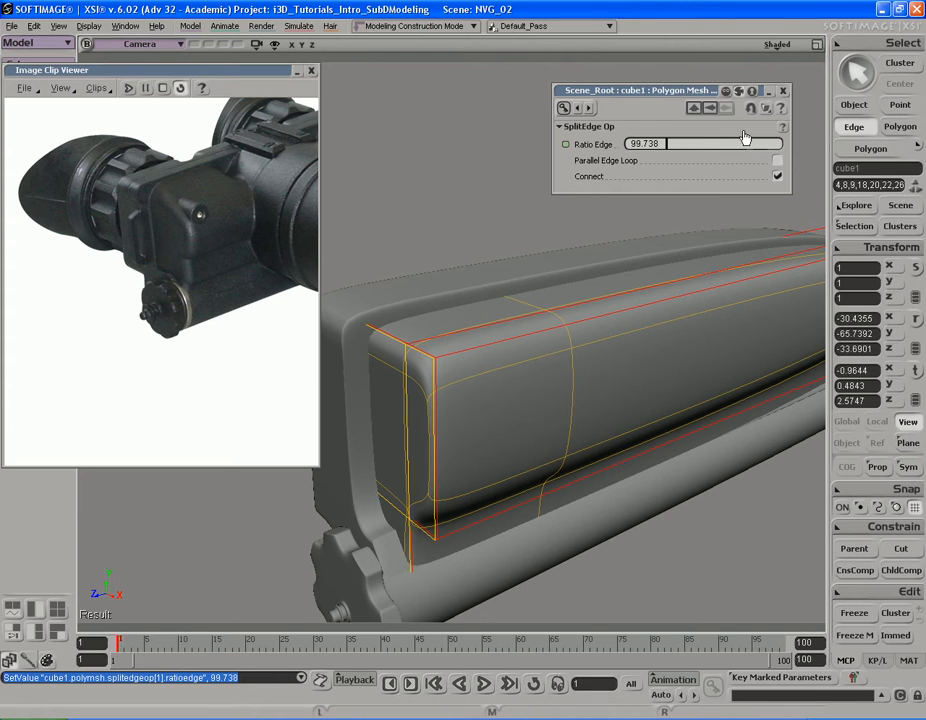
left_click(783, 91)
Select the block's upper outer lengthwise edge.
mouse_move(531, 370)
right_mouse_down()
mouse_move(531, 356)
mouse_move(535, 366)
right_mouse_up()
left_click(531, 370)
right_click(540, 376)
left_click(580, 381)
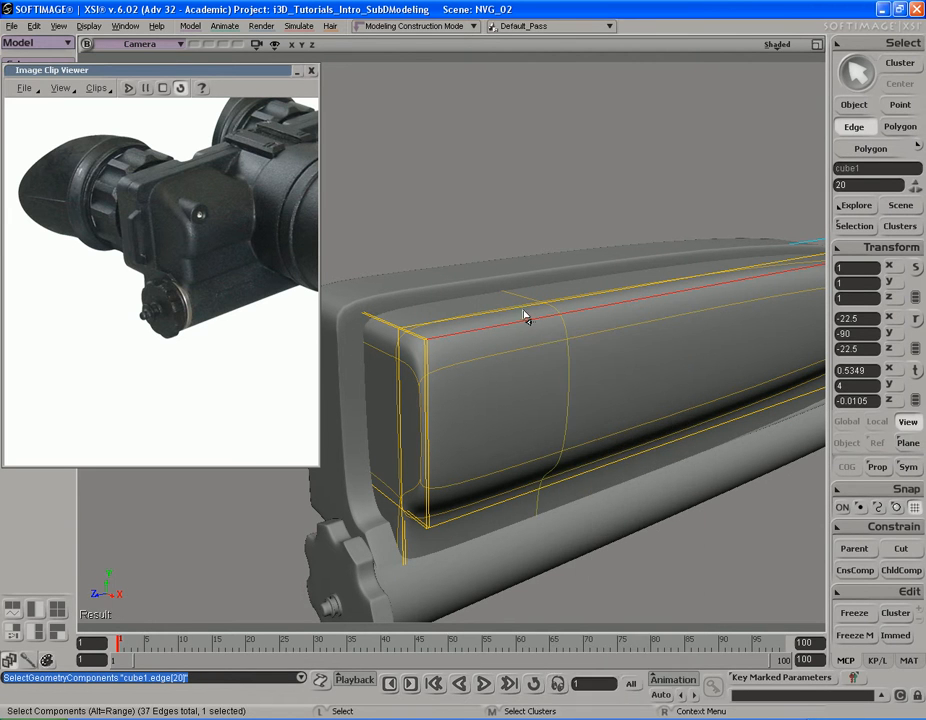
right_click(548, 372)
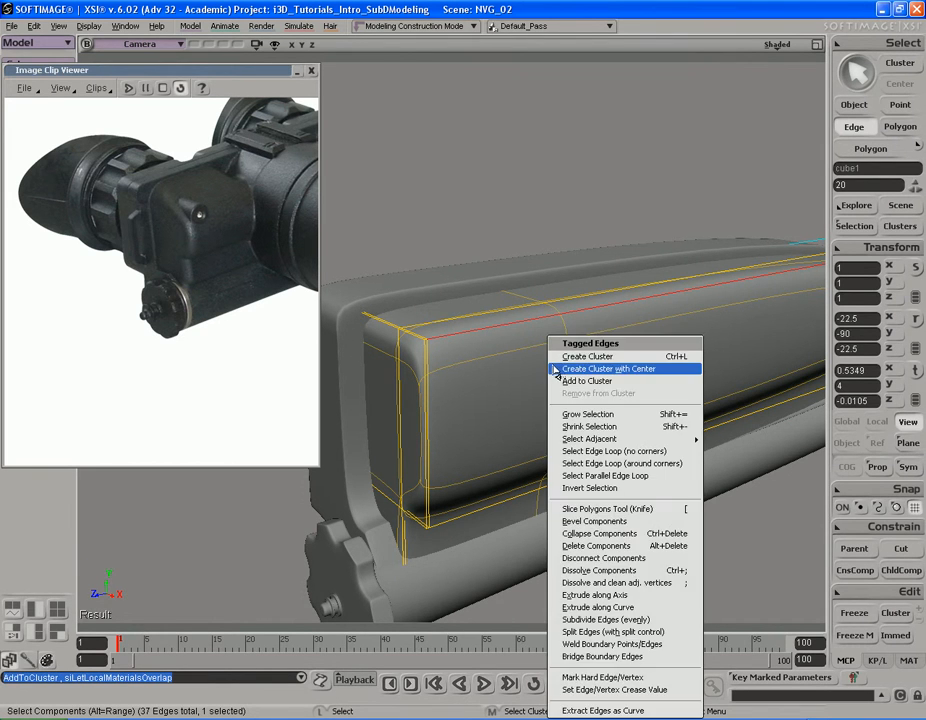
left_click(553, 369)
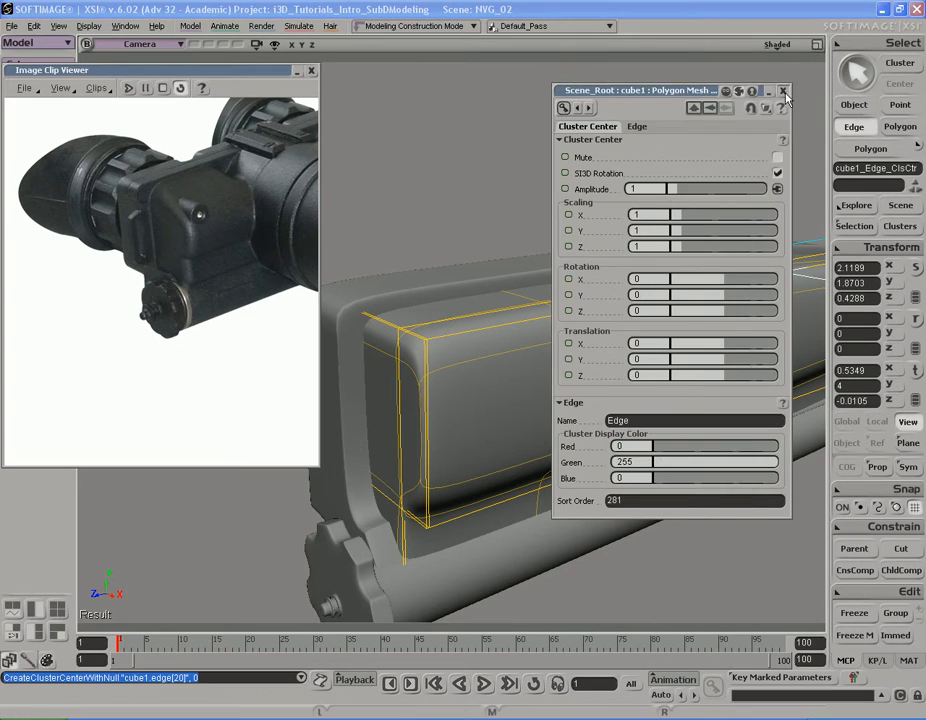
left_click(783, 91)
key("s")
left_click_drag(663, 309, 653, 312)
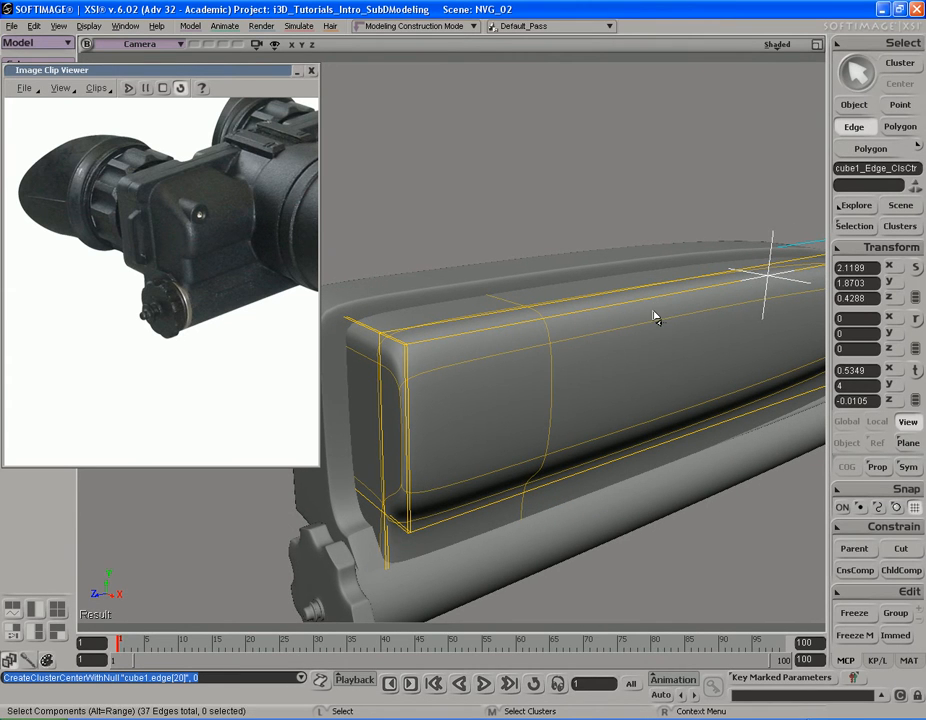
key("ctrl+z")
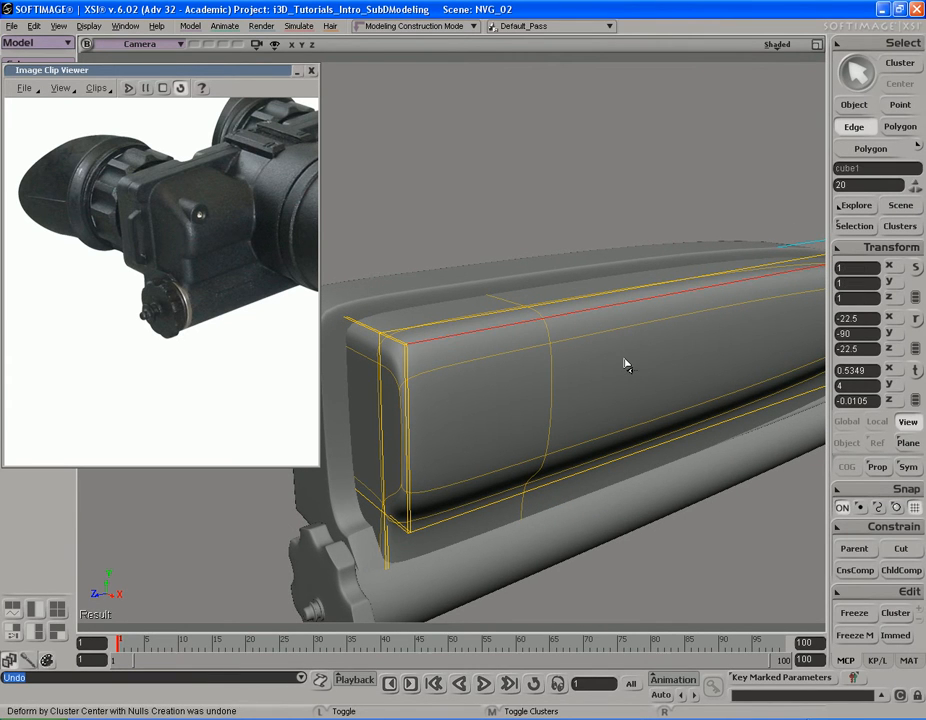
Add the short front segment to the selected upper outer edge and lower both edges to Y about 0.76.
key("s")
left_click_drag(625, 366, 610, 351)
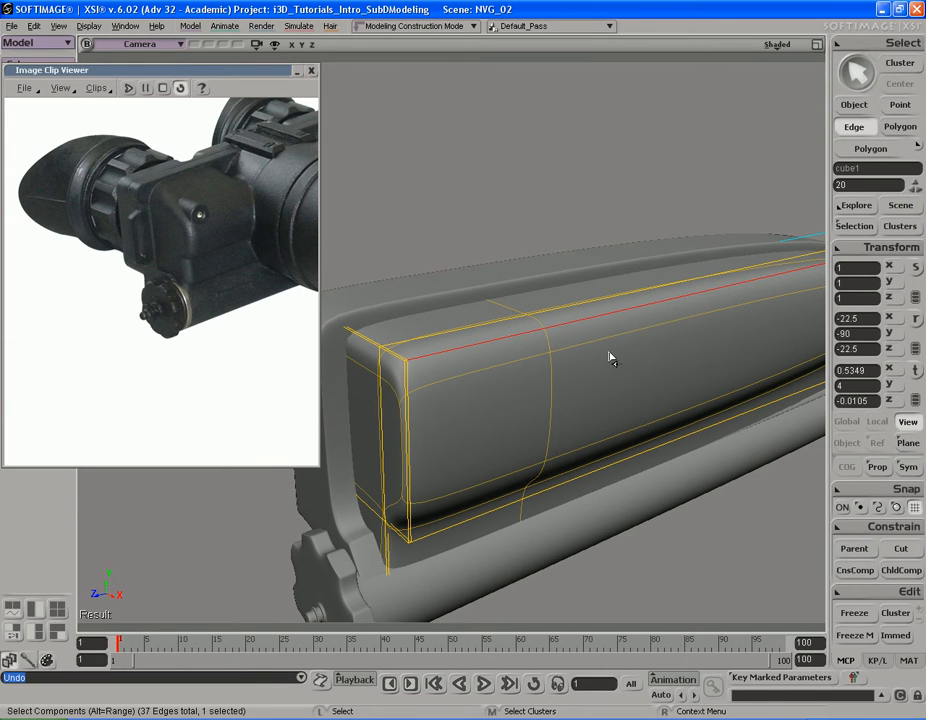
key("s")
key("s")
right_click_drag(508, 335, 622, 347)
middle_click_drag(622, 347, 546, 353)
mouse_move(546, 353)
left_mouse_down()
mouse_move(558, 341)
mouse_move(559, 349)
left_mouse_up()
mouse_move(559, 349)
right_mouse_down()
mouse_move(573, 337)
mouse_move(556, 343)
mouse_move(593, 341)
mouse_move(537, 347)
mouse_move(570, 347)
mouse_move(546, 341)
right_mouse_up()
left_click(460, 370, "shift")
key("s")
key("v")
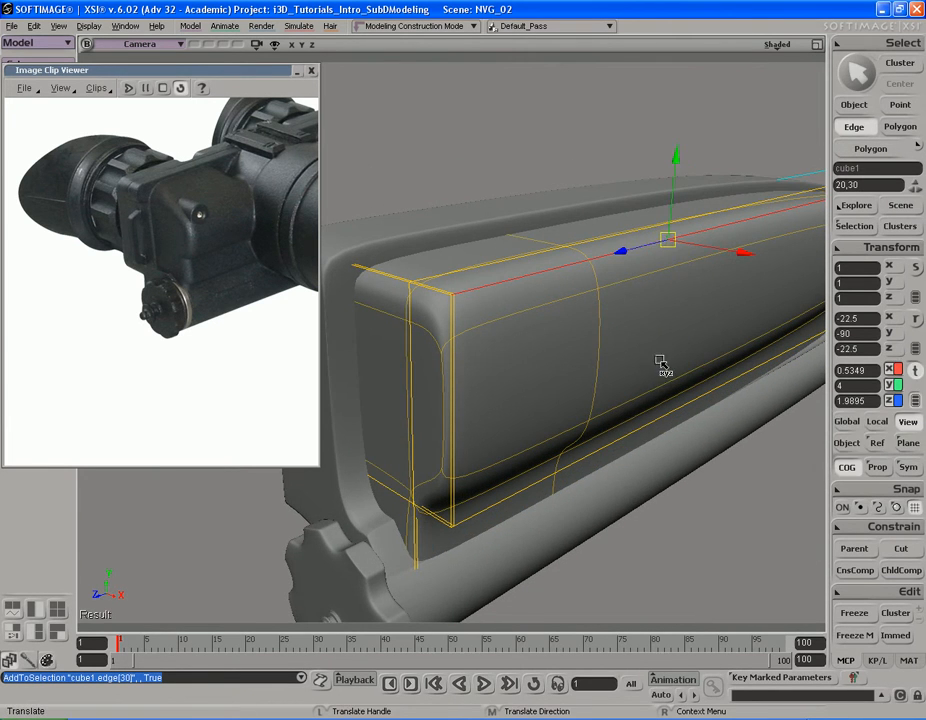
left_click_drag(657, 315, 651, 415)
Select the block's upper inner lengthwise edge with its short front segment and lower them to Y about 2.6.
key("s")
right_click_drag(651, 415, 517, 343)
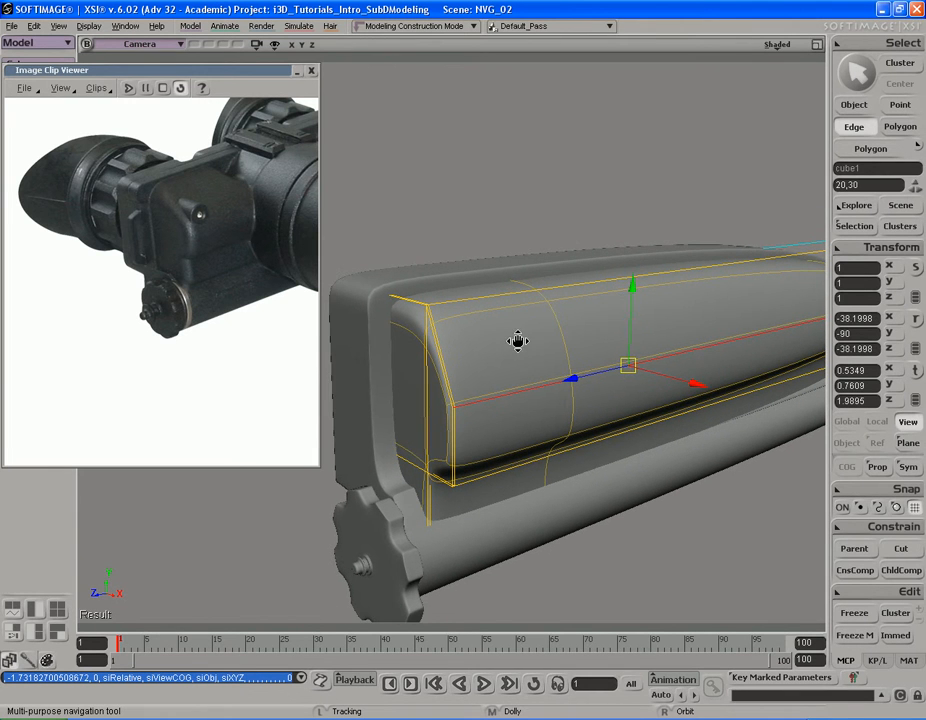
key("v")
key("s")
middle_click_drag(601, 331, 541, 366)
key("v")
key("e")
left_click(499, 326)
key("s")
key("s")
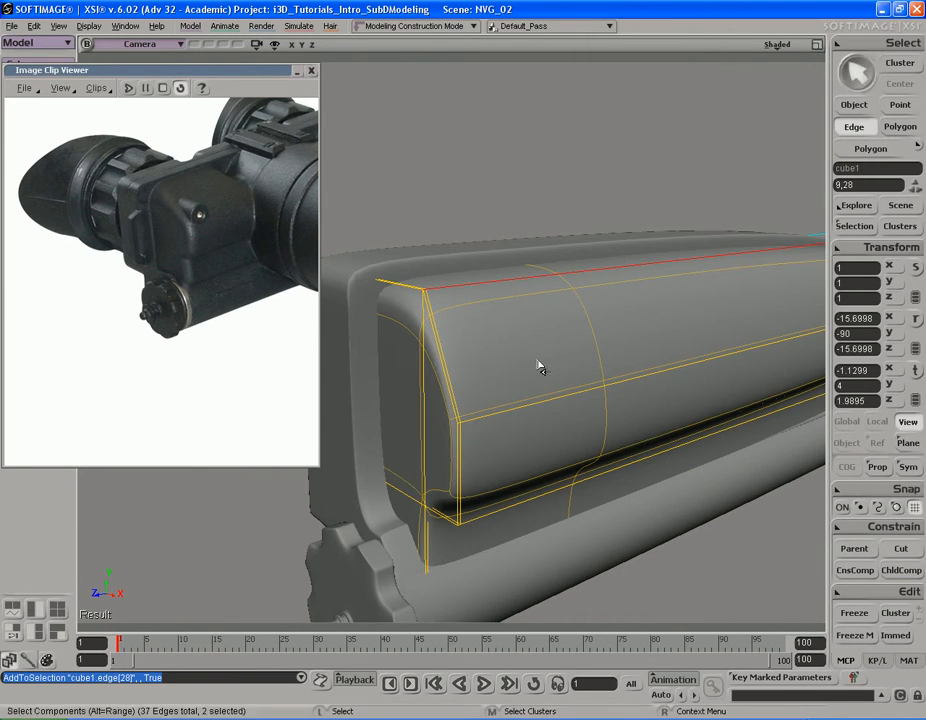
key("v")
middle_click_drag(570, 320, 572, 364)
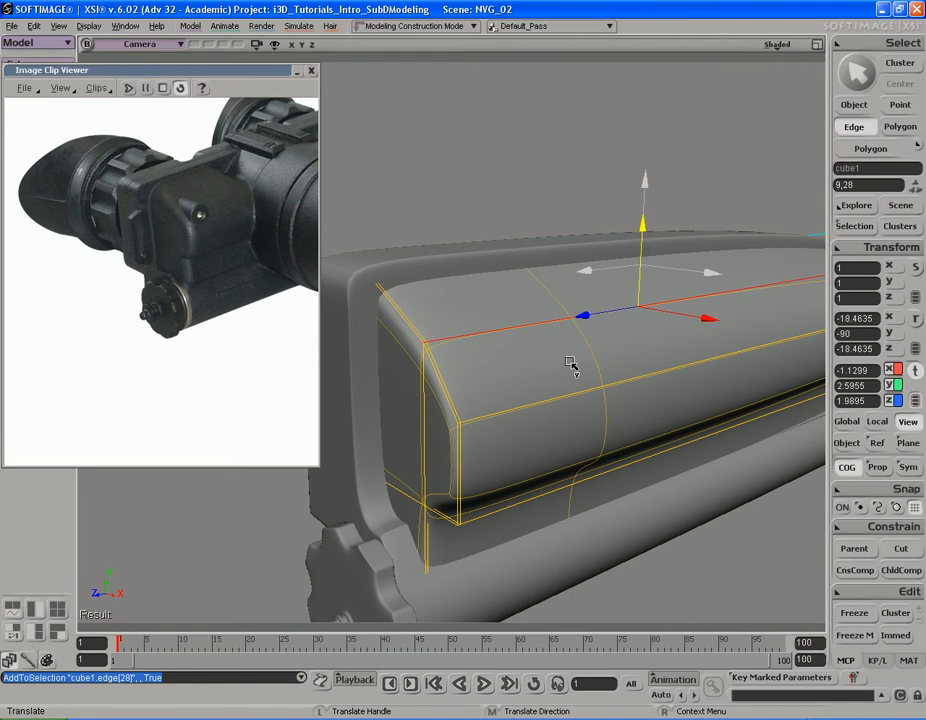
Preview the block's sloped front end in a render region, and hide the region again.
key("s")
middle_click_drag(468, 357, 604, 358)
mouse_move(478, 352)
right_mouse_down()
mouse_move(506, 351)
mouse_move(484, 351)
right_mouse_up()
key("q")
left_click_drag(352, 259, 578, 568)
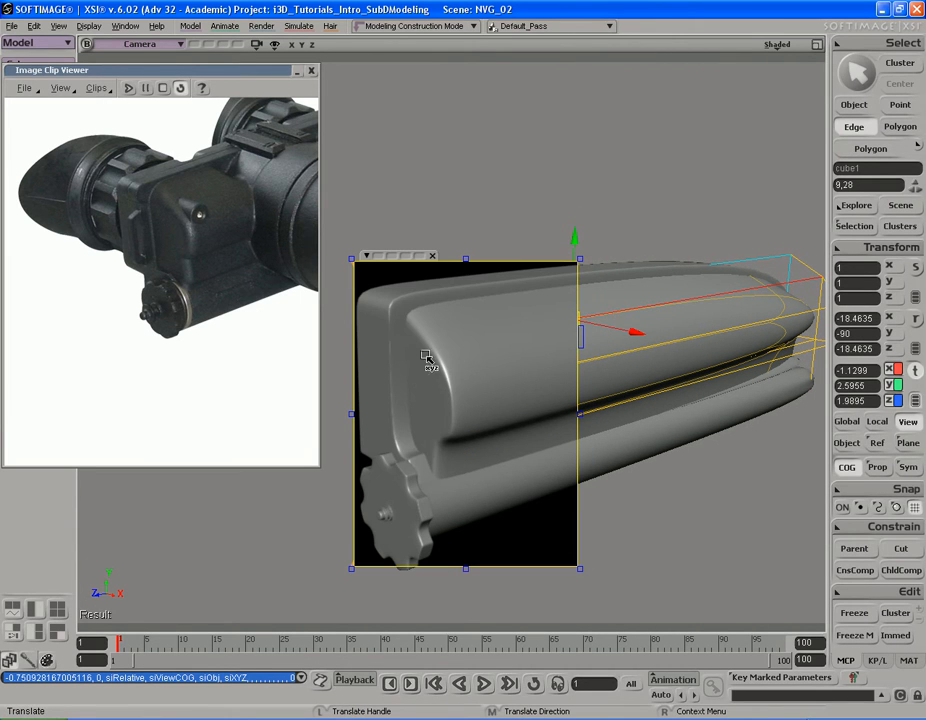
key("q")
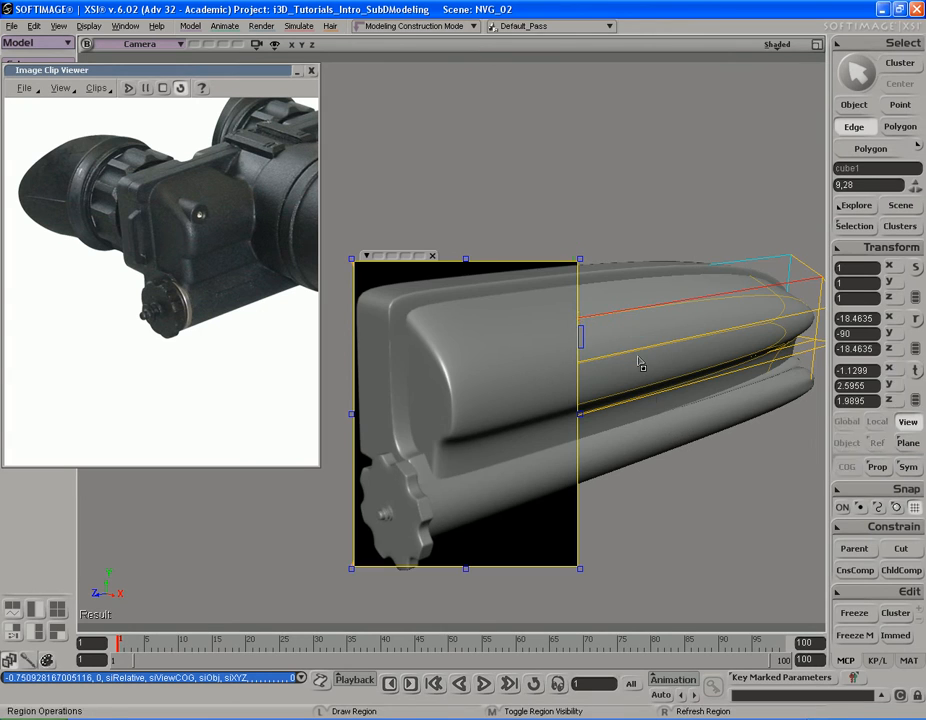
middle_click(643, 375)
Switch the camera view to wireframe and select the long lower edge of the block that is hidden behind the tube.
key("s")
middle_click_drag(674, 438, 554, 457)
left_click_drag(554, 457, 544, 385)
middle_click_drag(665, 390, 579, 401)
mouse_move(579, 401)
right_mouse_down()
mouse_move(578, 385)
mouse_move(641, 490)
mouse_move(582, 511)
mouse_move(575, 473)
mouse_move(616, 482)
mouse_move(540, 484)
right_mouse_up()
middle_click(778, 45)
key("s")
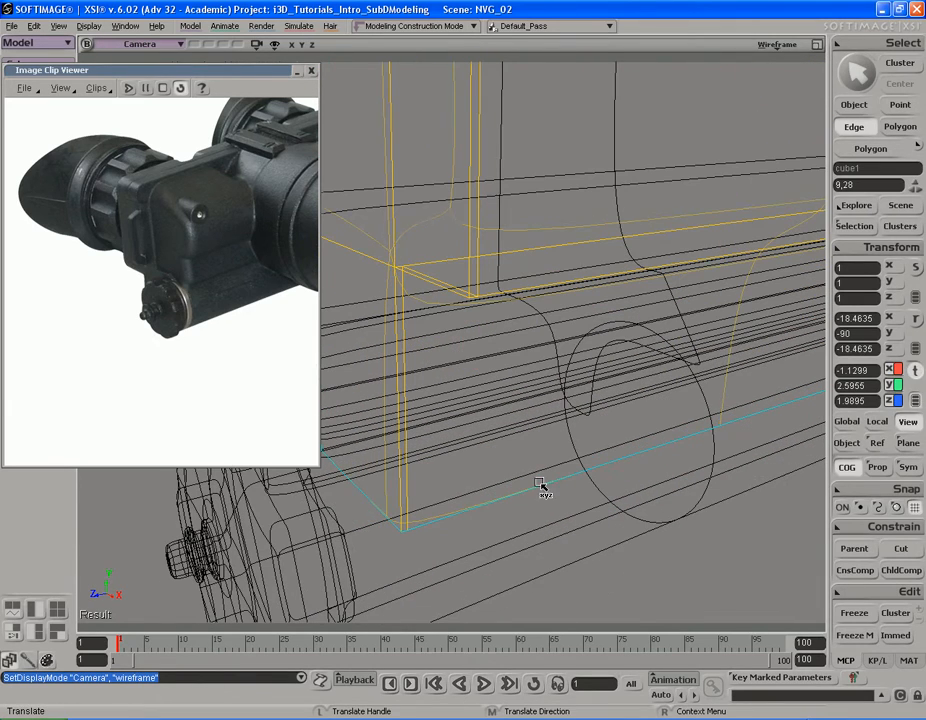
key("e")
left_click(479, 517)
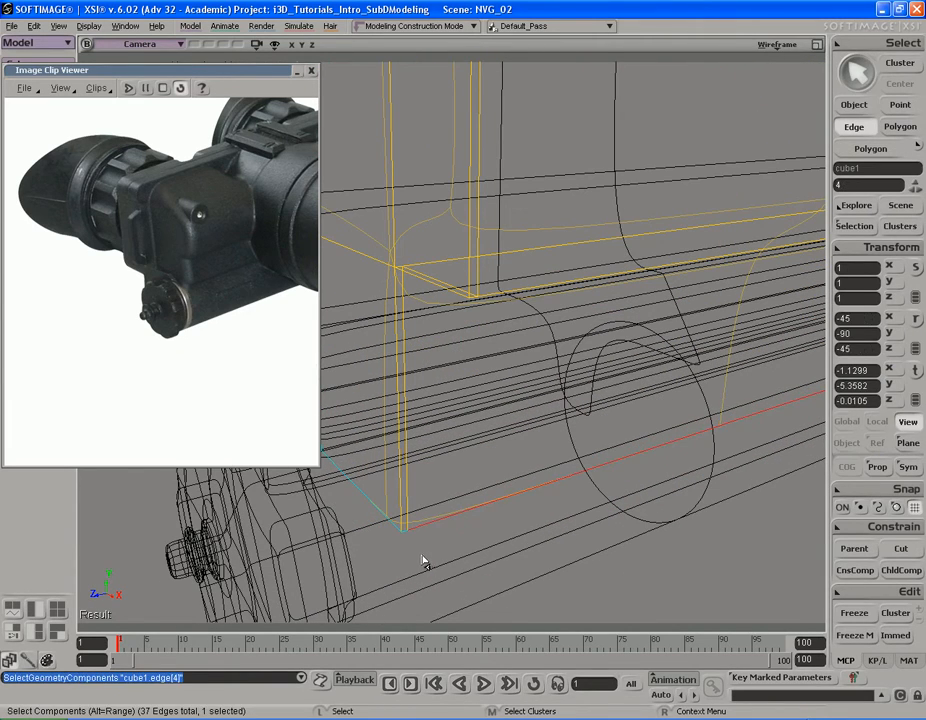
Add the short front segment to the lower edge selection and, back in shaded display, move both outward to X about -0.68.
key("s")
middle_click_drag(570, 533, 460, 570)
left_click_drag(460, 570, 490, 488)
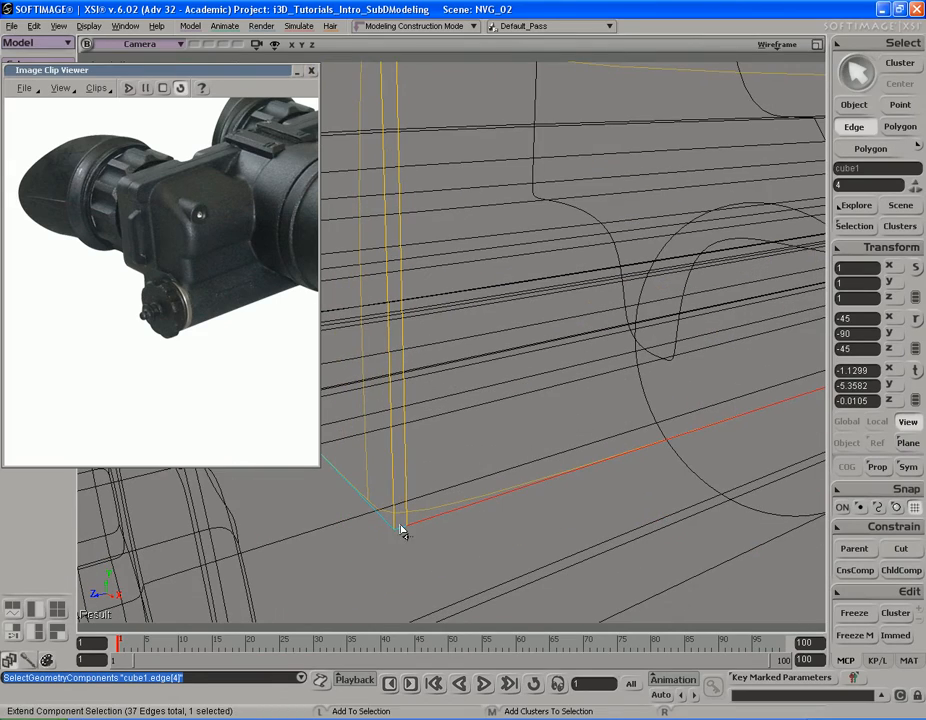
key("s")
middle_click_drag(380, 533, 610, 430)
left_click_drag(610, 430, 590, 493)
key("v")
key("s")
left_click_drag(655, 517, 618, 497)
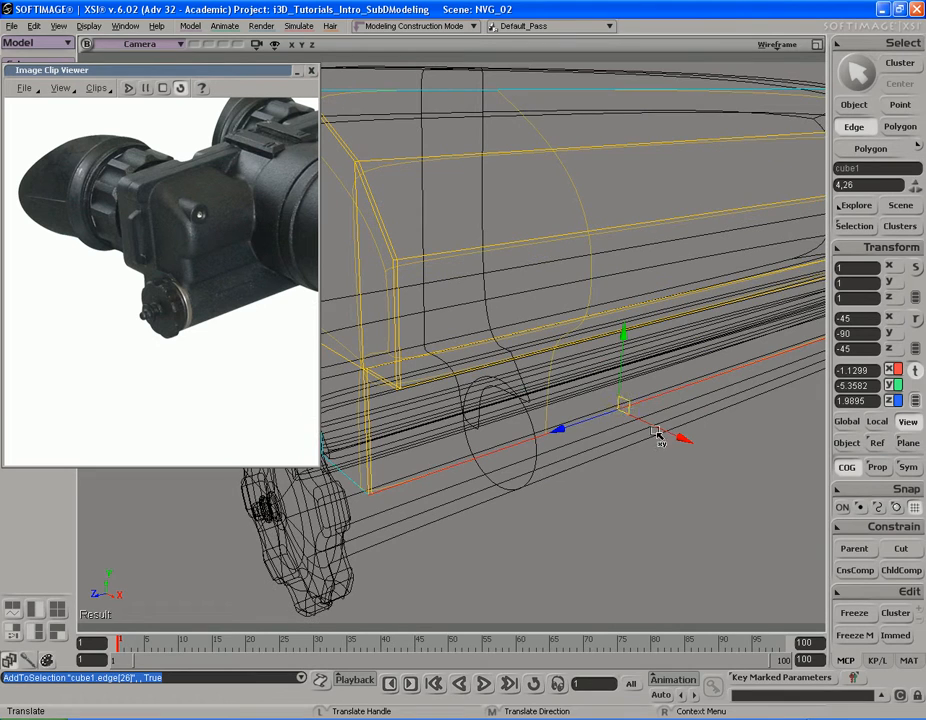
middle_click(775, 47)
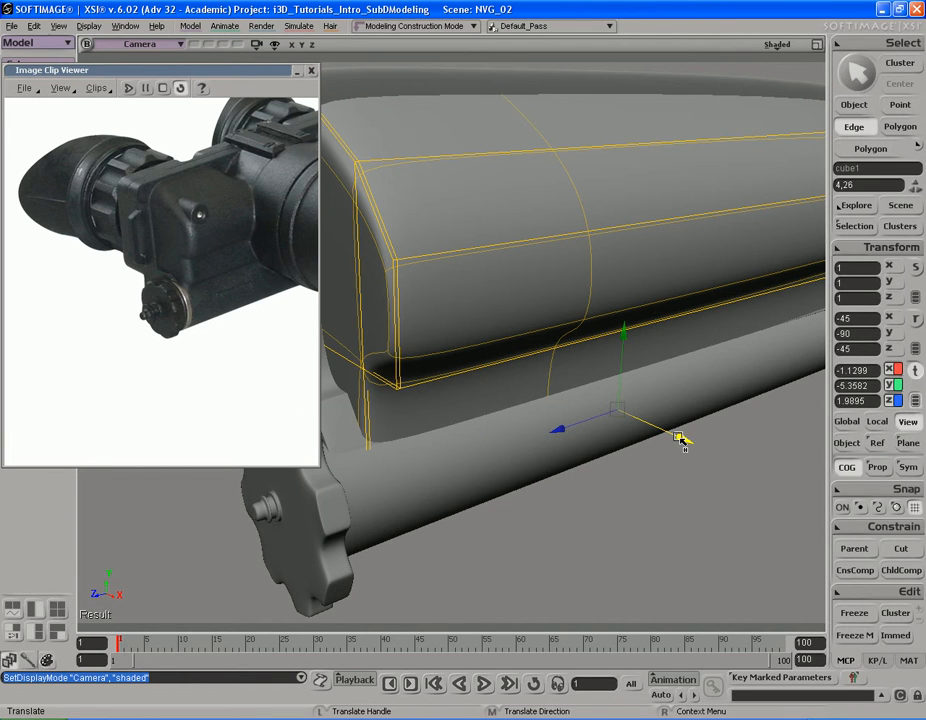
left_click_drag(680, 438, 691, 440)
Preview the block's front end and lower transition in a smaller render region, and hide it again.
key("s")
middle_click_drag(449, 424, 500, 392)
left_click_drag(500, 392, 548, 440)
right_click_drag(548, 440, 544, 440)
middle_click_drag(544, 440, 524, 352)
key("q")
left_click_drag(372, 232, 514, 498)
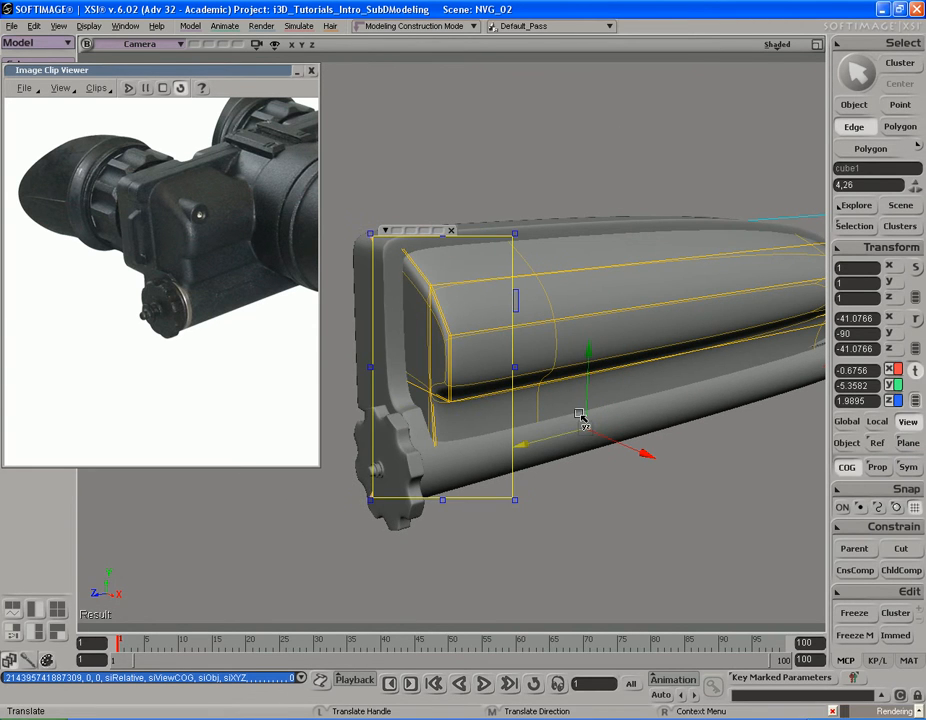
key("q")
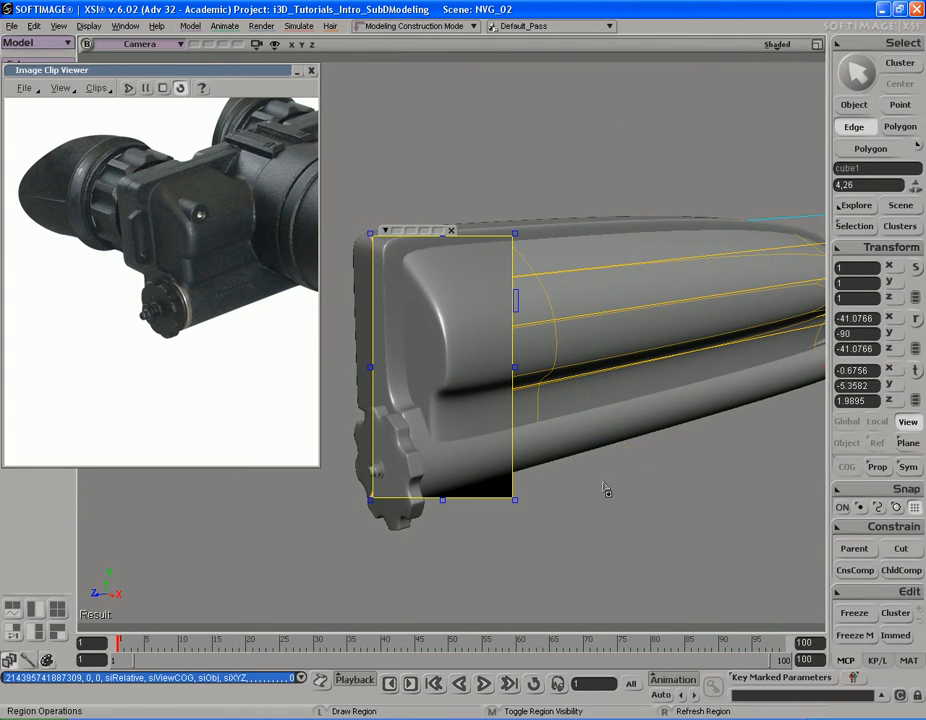
middle_click(608, 489)
Select the block's long outer side polygon and its narrow front neighbour, and move them outward to X about 0.88.
key("s")
right_click_drag(570, 473, 583, 415)
middle_click_drag(583, 415, 490, 425)
right_click_drag(490, 424, 540, 442)
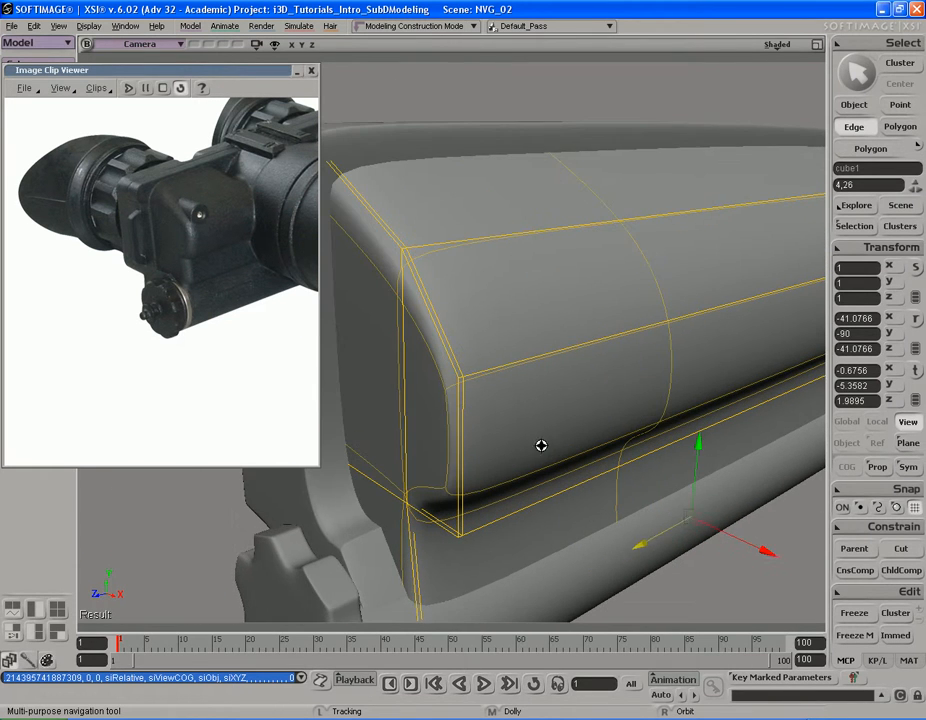
key("u")
left_click(532, 436)
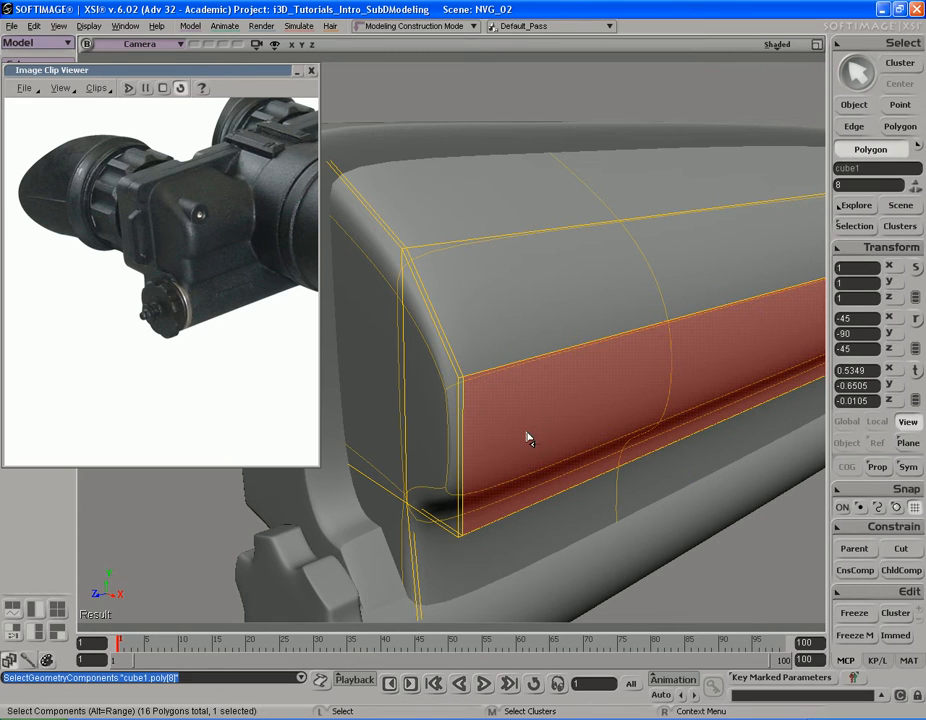
mouse_move(528, 438)
right_mouse_down()
mouse_move(527, 420)
mouse_move(529, 434)
right_mouse_up()
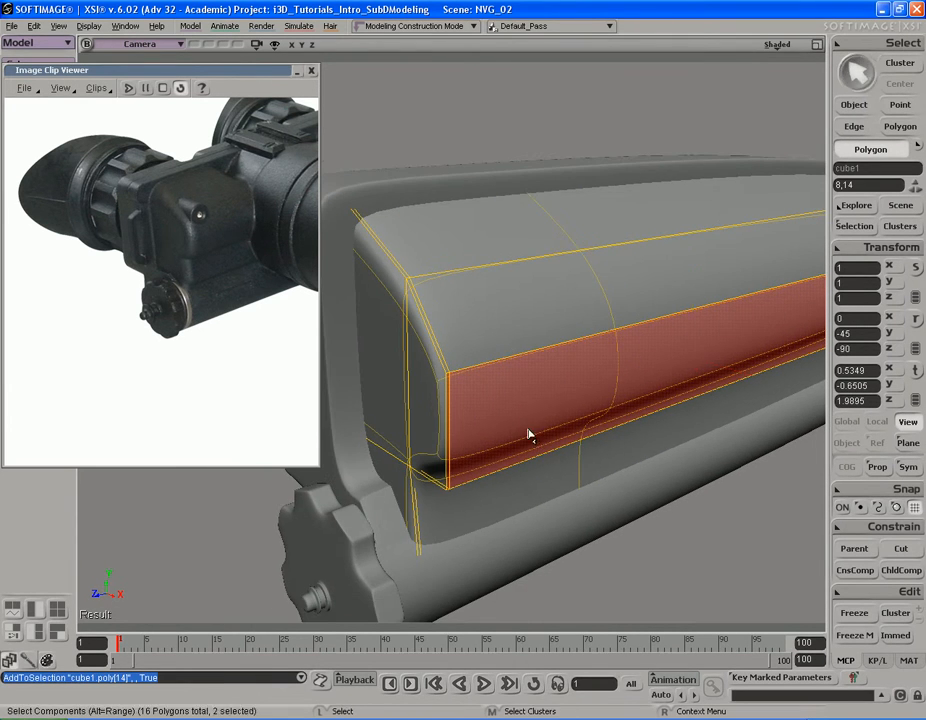
key("v")
left_click_drag(763, 376, 770, 382)
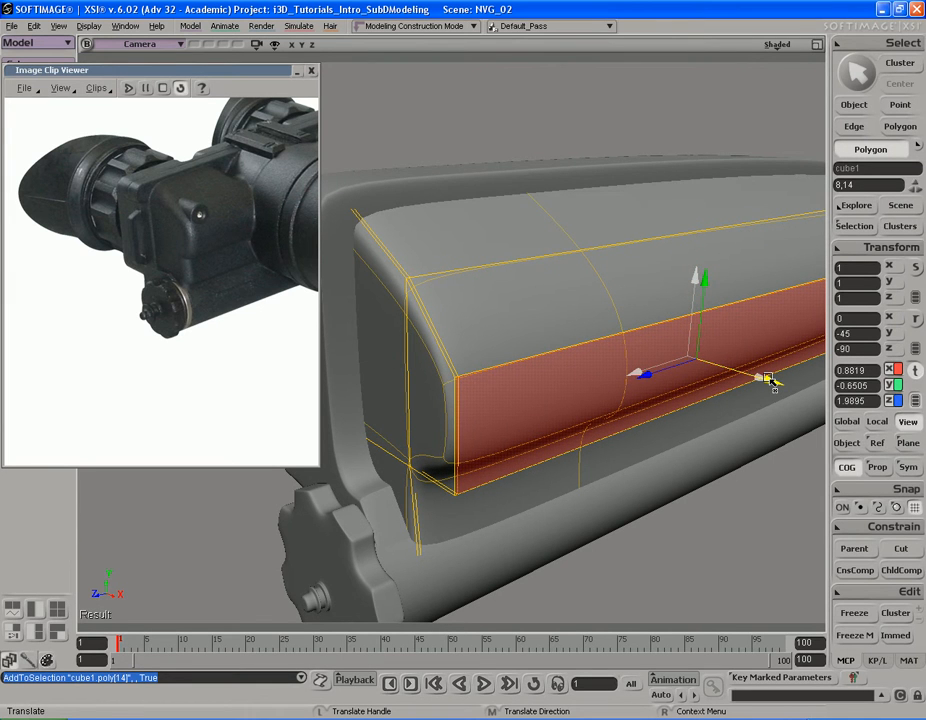
Return to object selection on the block and examine its reshaped front end from several angles against the reference photo.
key("s")
right_click_drag(769, 378, 475, 424)
key("space")
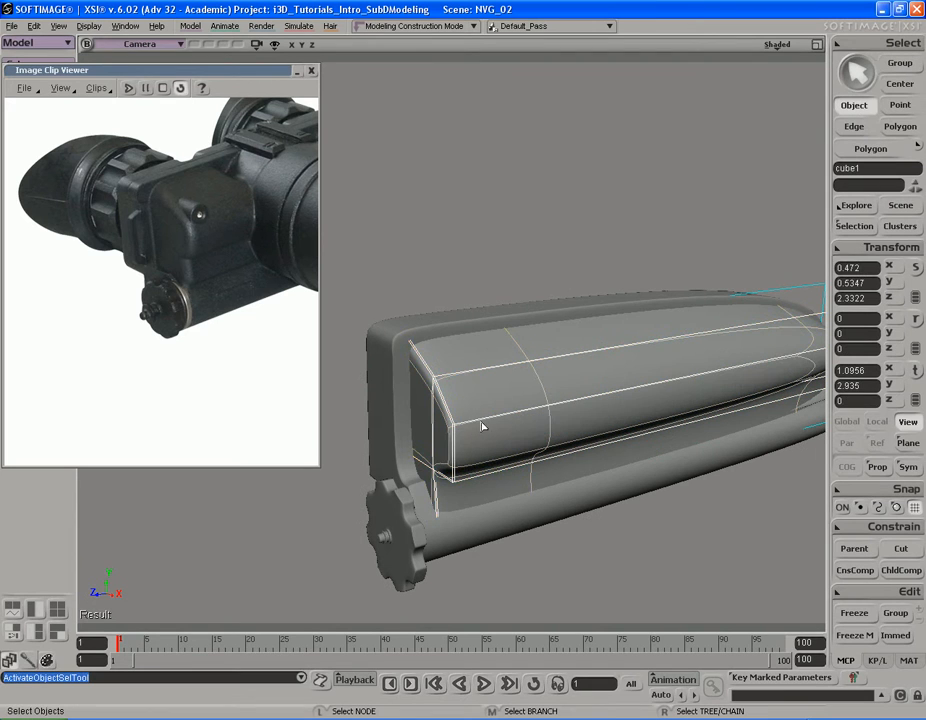
key("s")
right_click_drag(482, 409, 566, 407)
key("s")
left_click_drag(581, 415, 612, 396)
middle_click_drag(632, 399, 558, 405)
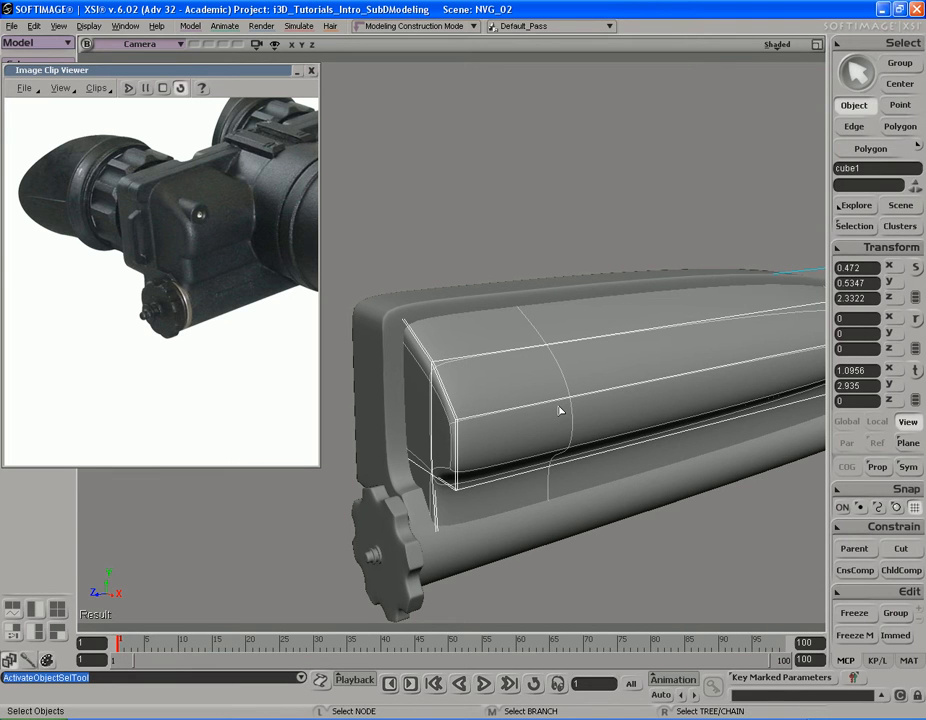
key("s")
left_click_drag(560, 410, 555, 402)
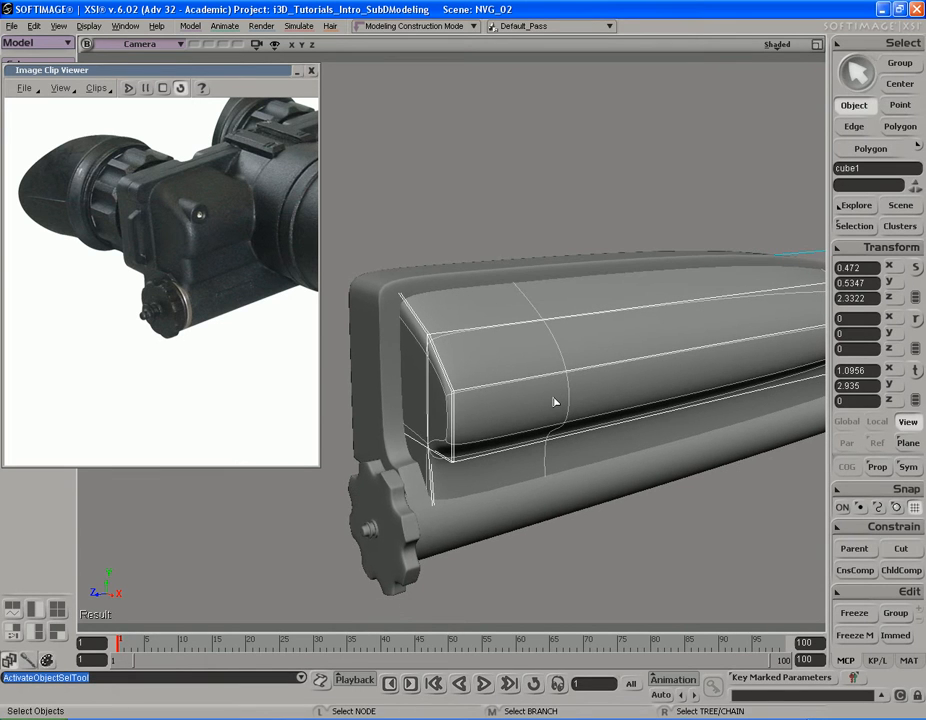